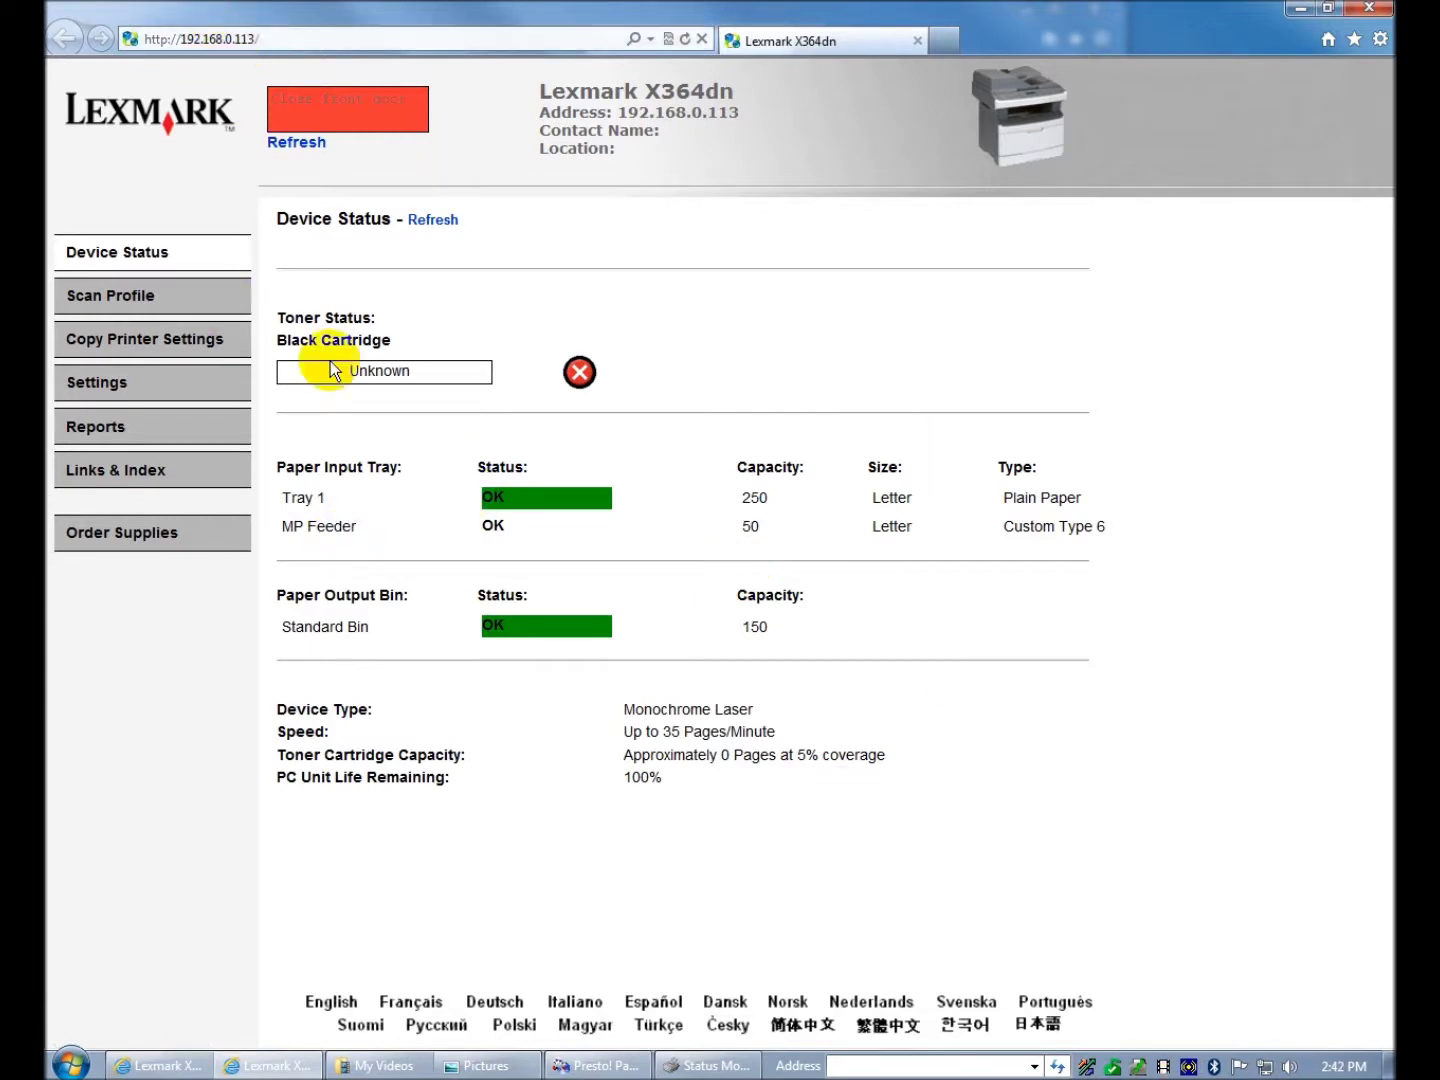
- Open the Scan Profile page from the left navigation of the device status overview
{"action": "left_click", "coordinate": [138, 301]}
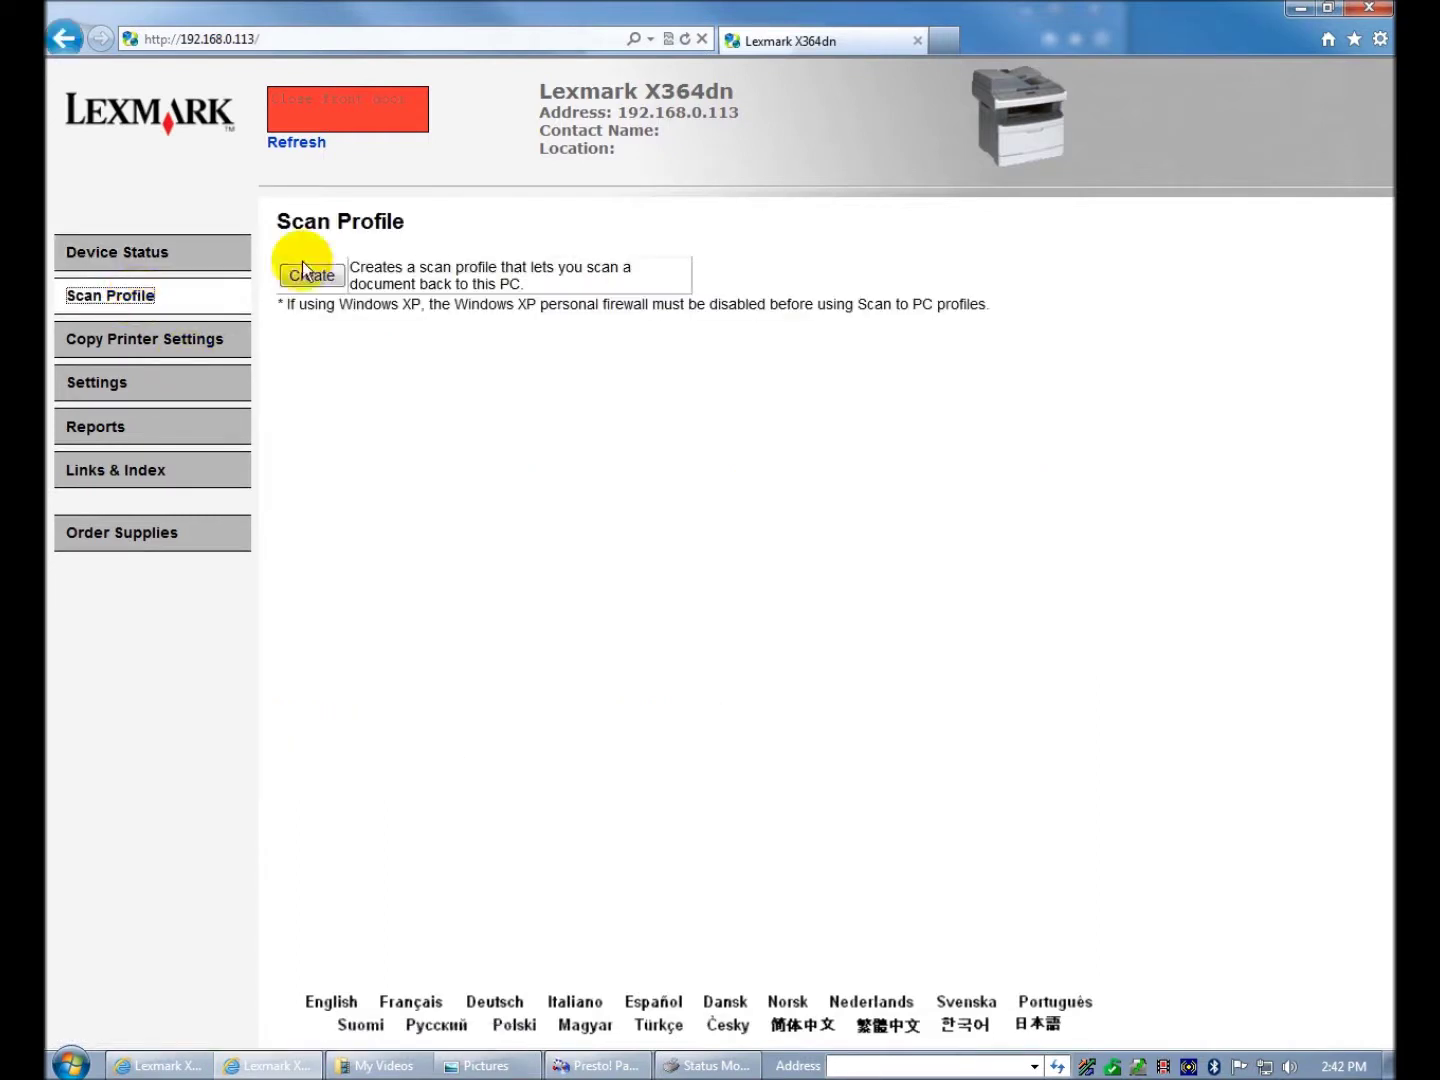
- Create a new scan-to-PC profile, showing Step 1 defaults of PDF, Gray, 150 dpi
{"action": "left_click", "coordinate": [304, 272]}
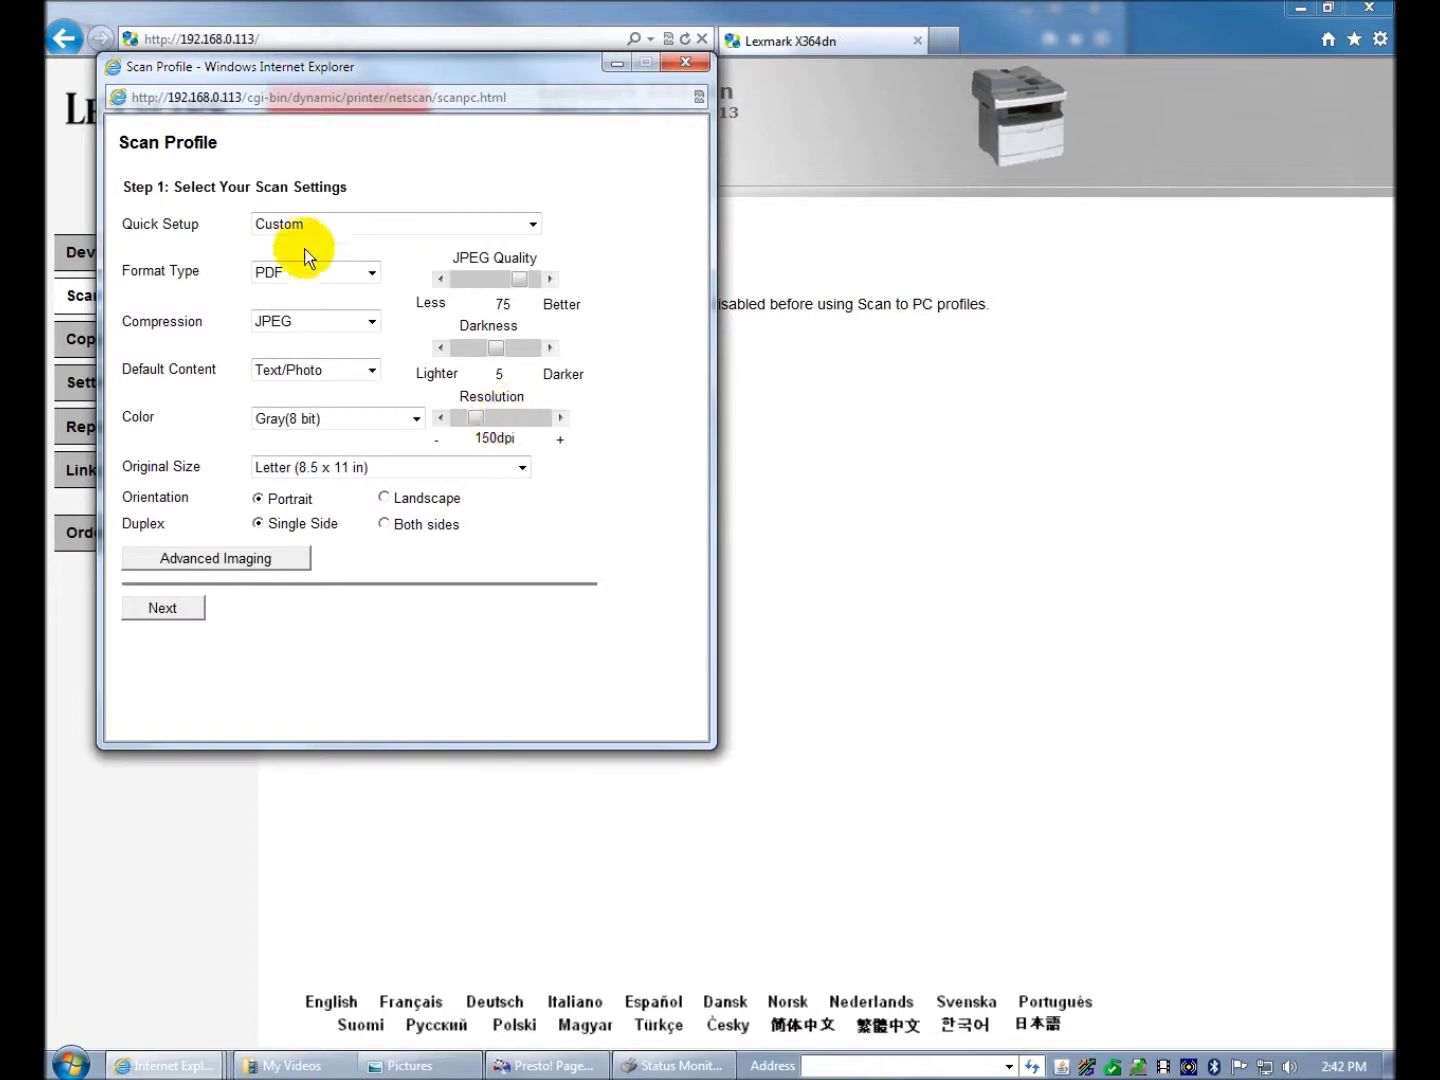
- Apply the Photo - Color - JPEG quick setup preset, check Advanced Imaging, then continue to Step 2
{"action": "left_click", "coordinate": [535, 221]}
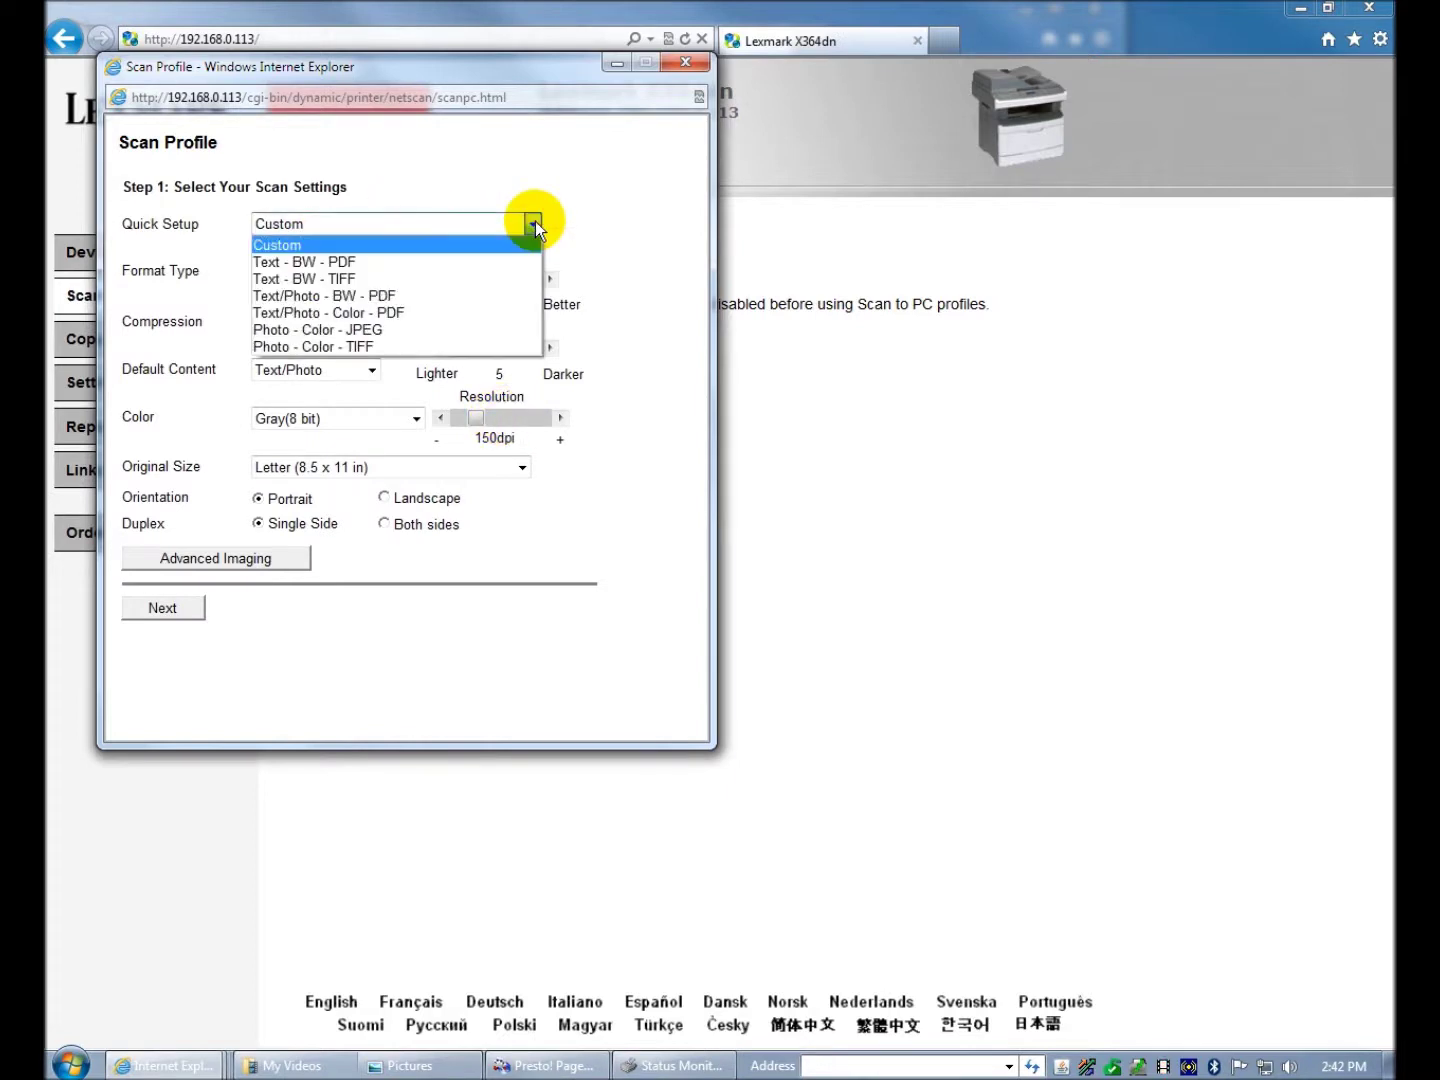
{"action": "left_click", "coordinate": [536, 220]}
{"action": "left_click", "coordinate": [536, 220]}
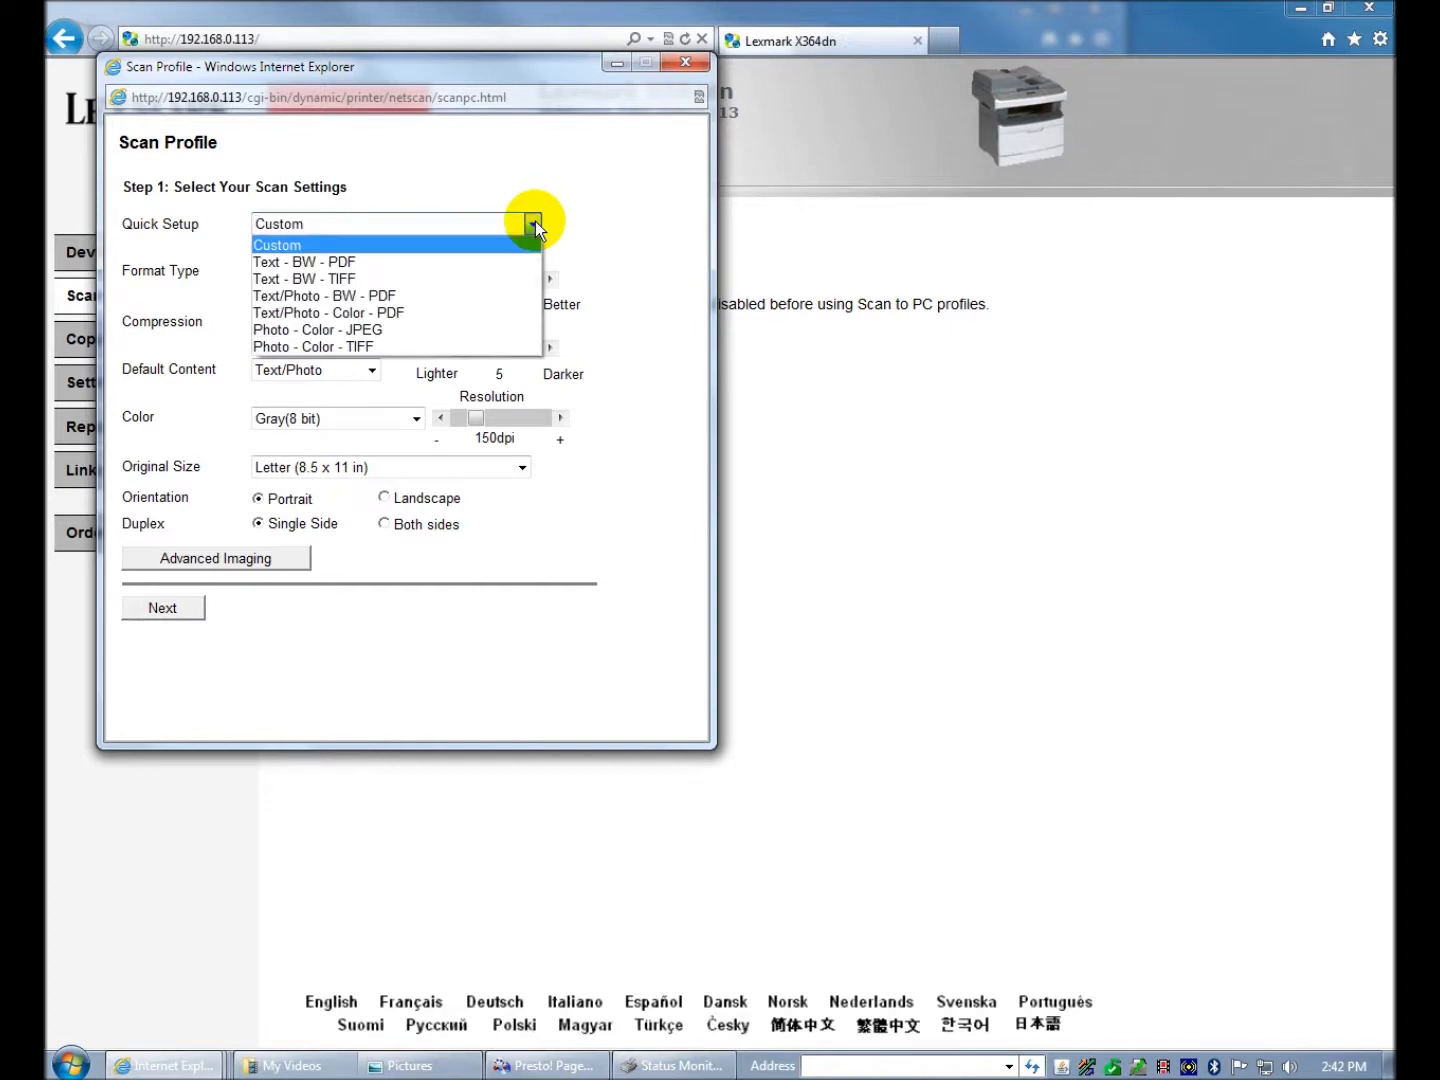
{"action": "left_click", "coordinate": [419, 329]}
{"action": "left_click", "coordinate": [240, 562]}
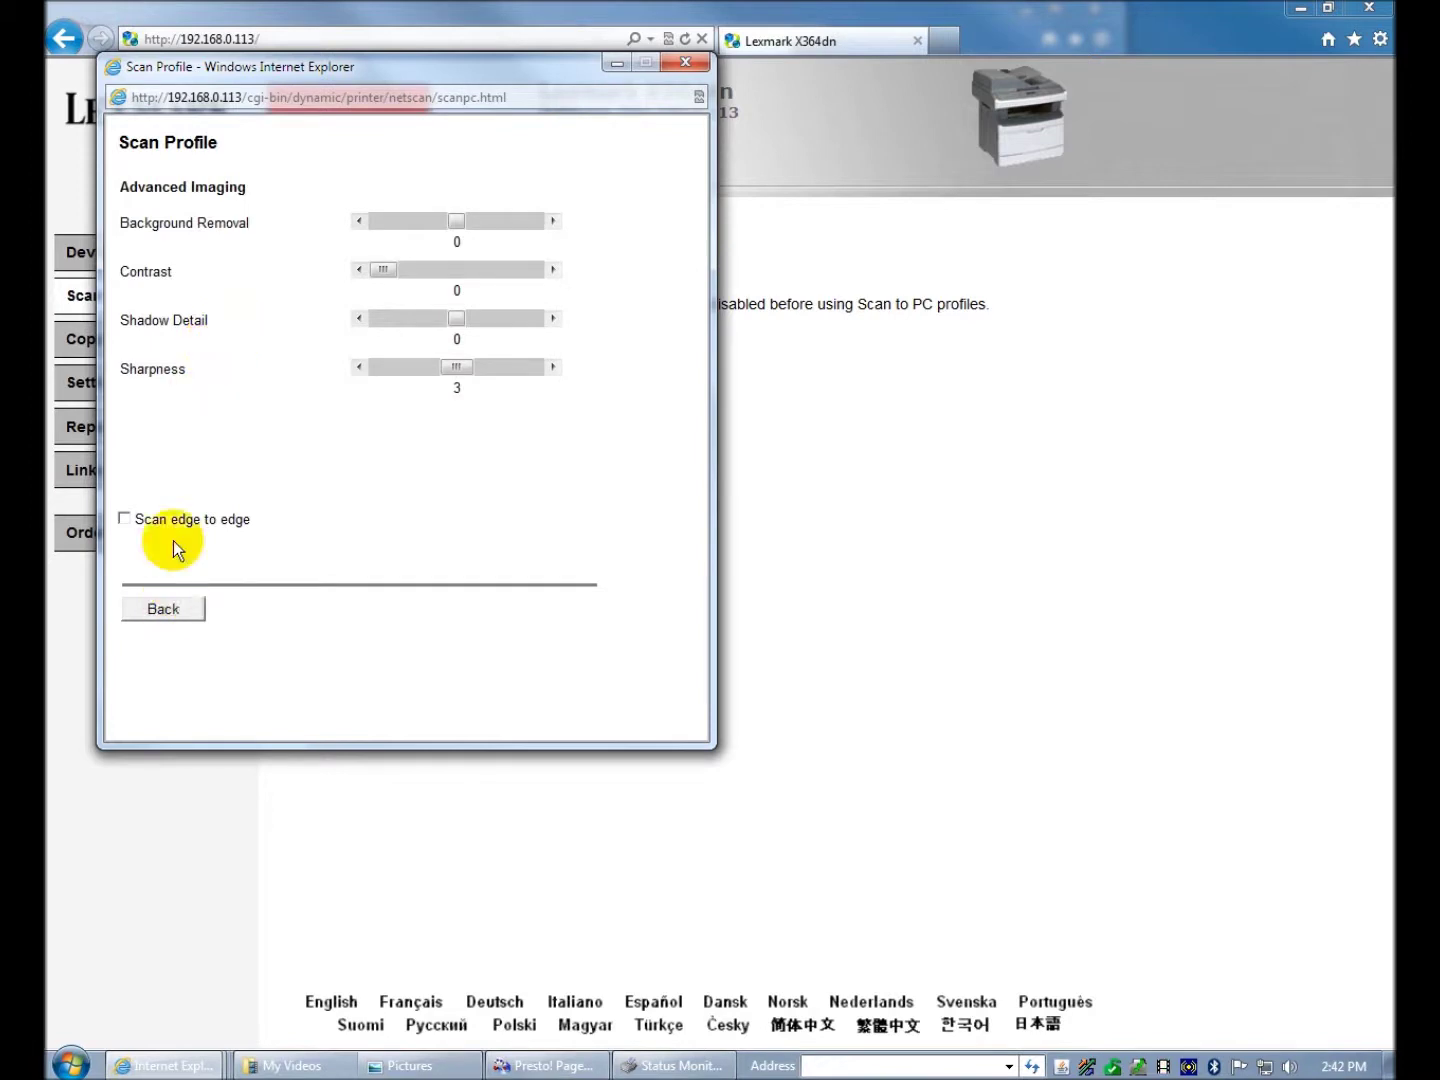
{"action": "left_click", "coordinate": [186, 606]}
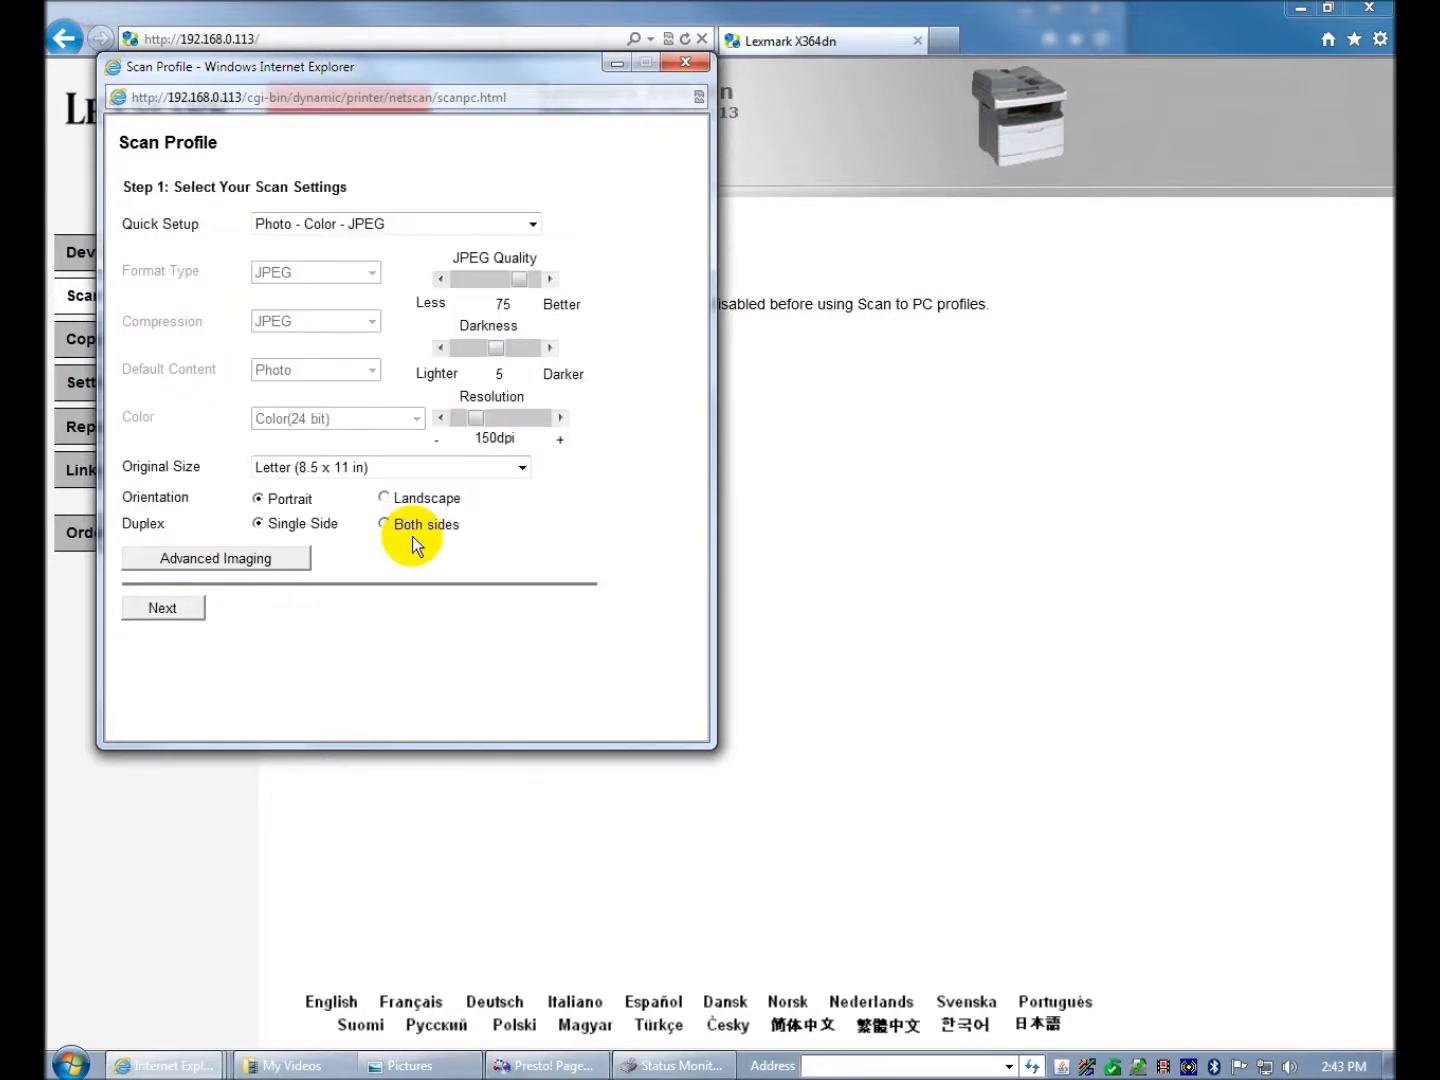
{"action": "left_click", "coordinate": [164, 609]}
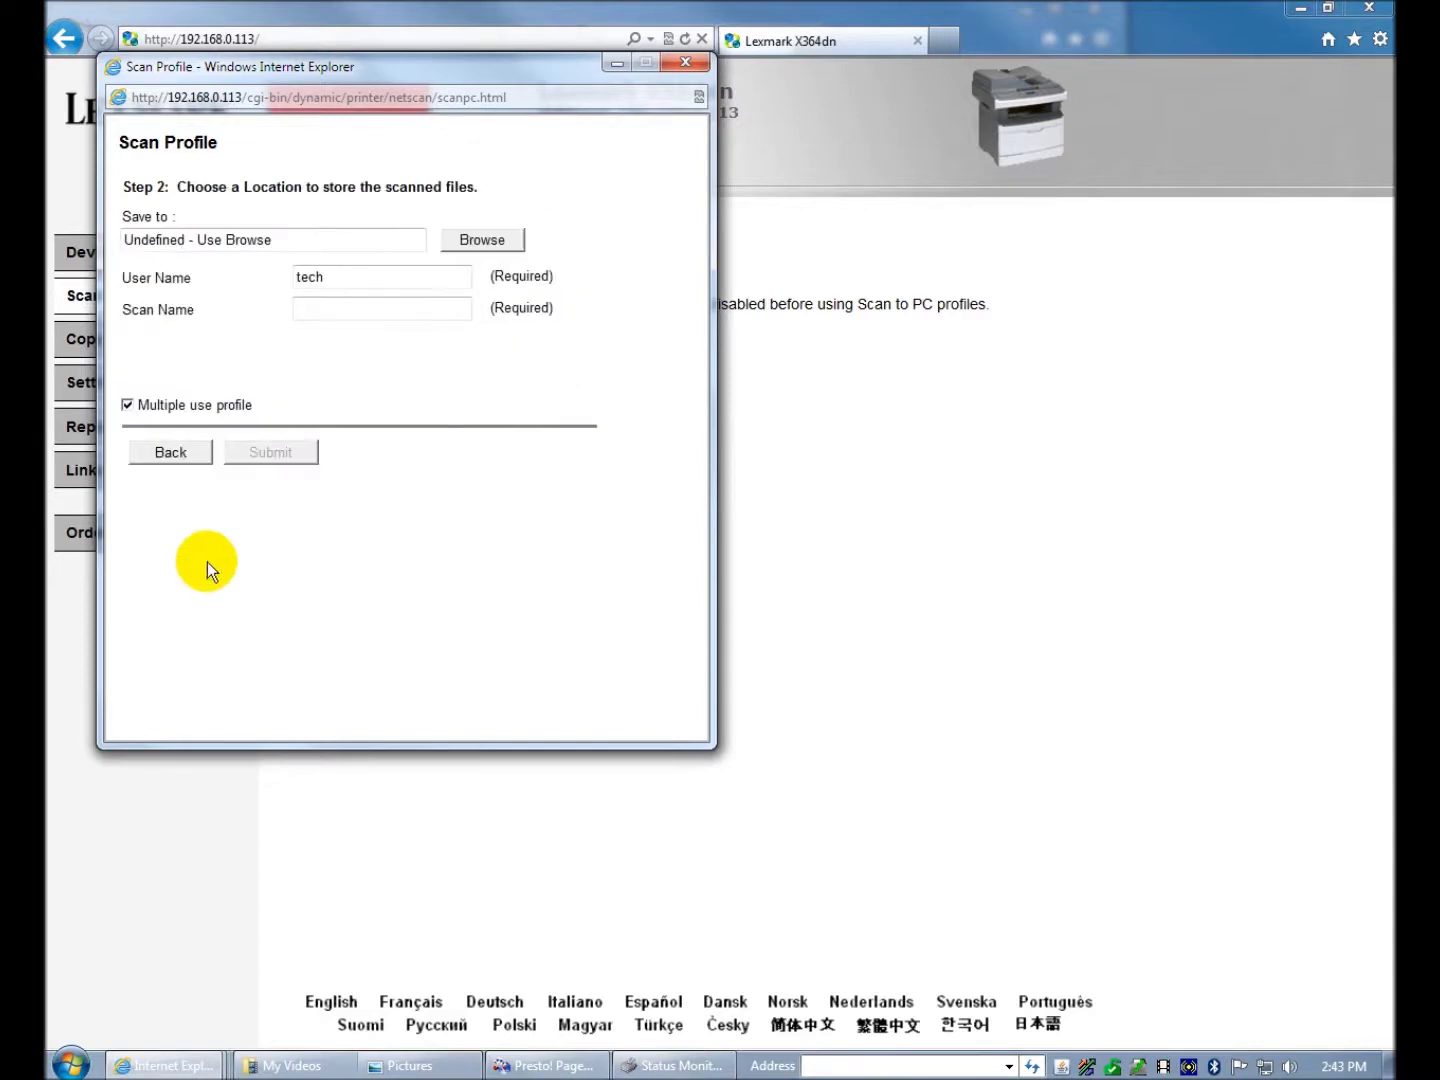
- Browse for the scan save location, going up to Libraries and into the Pictures folder
{"action": "left_click", "coordinate": [487, 243]}
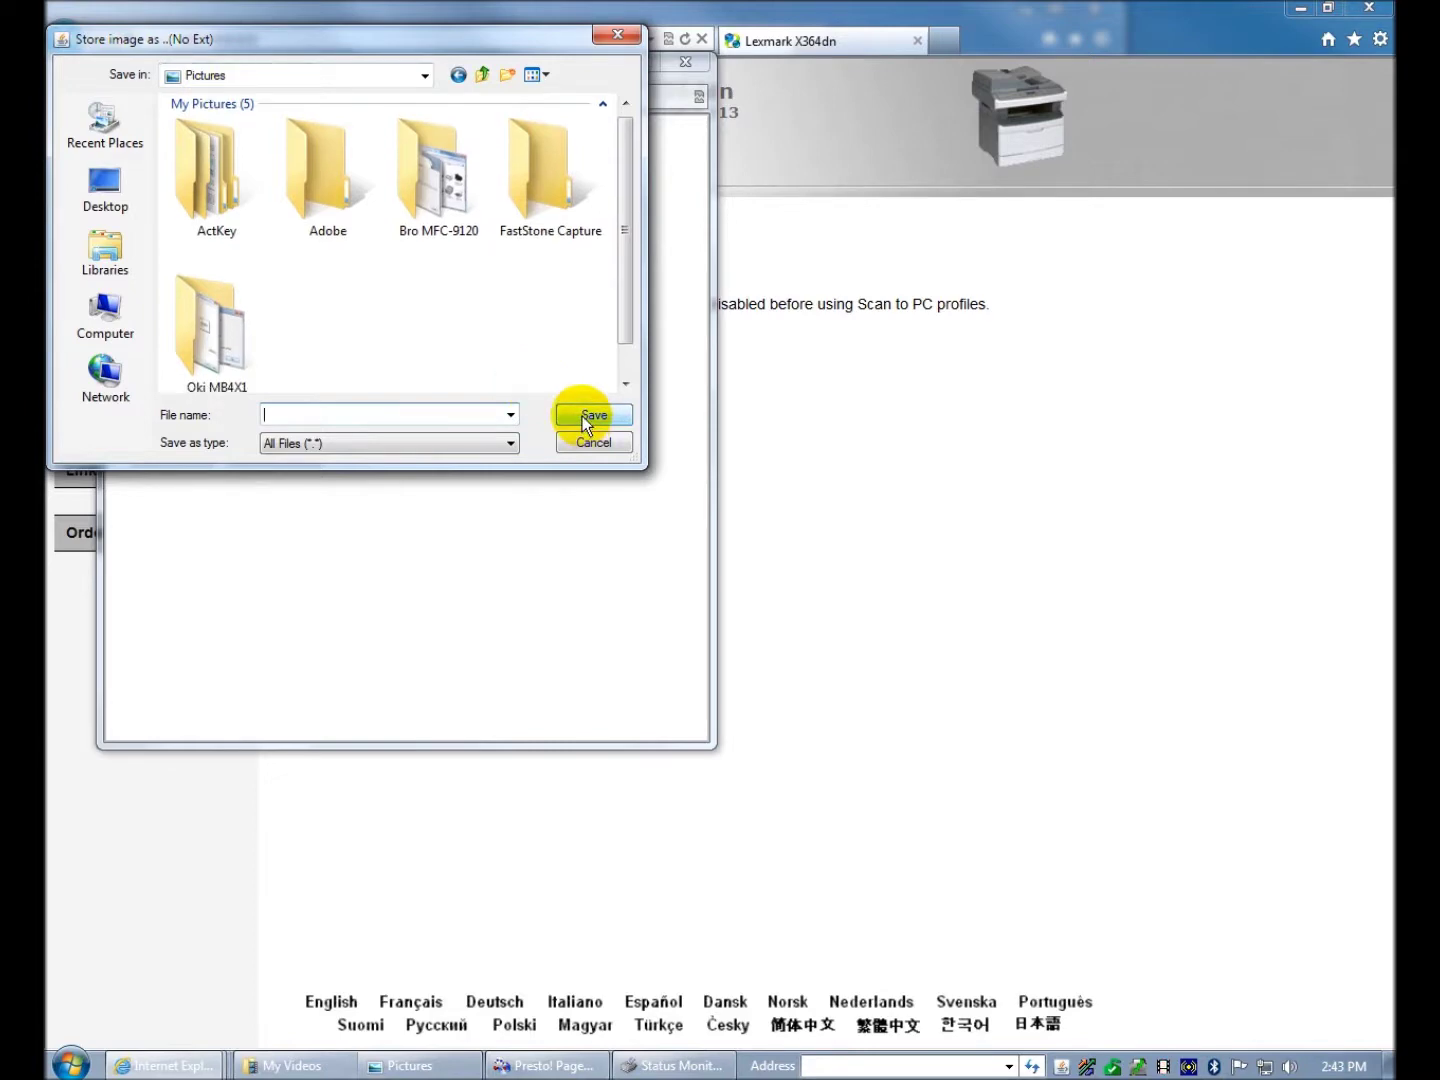
{"action": "left_click", "coordinate": [245, 82]}
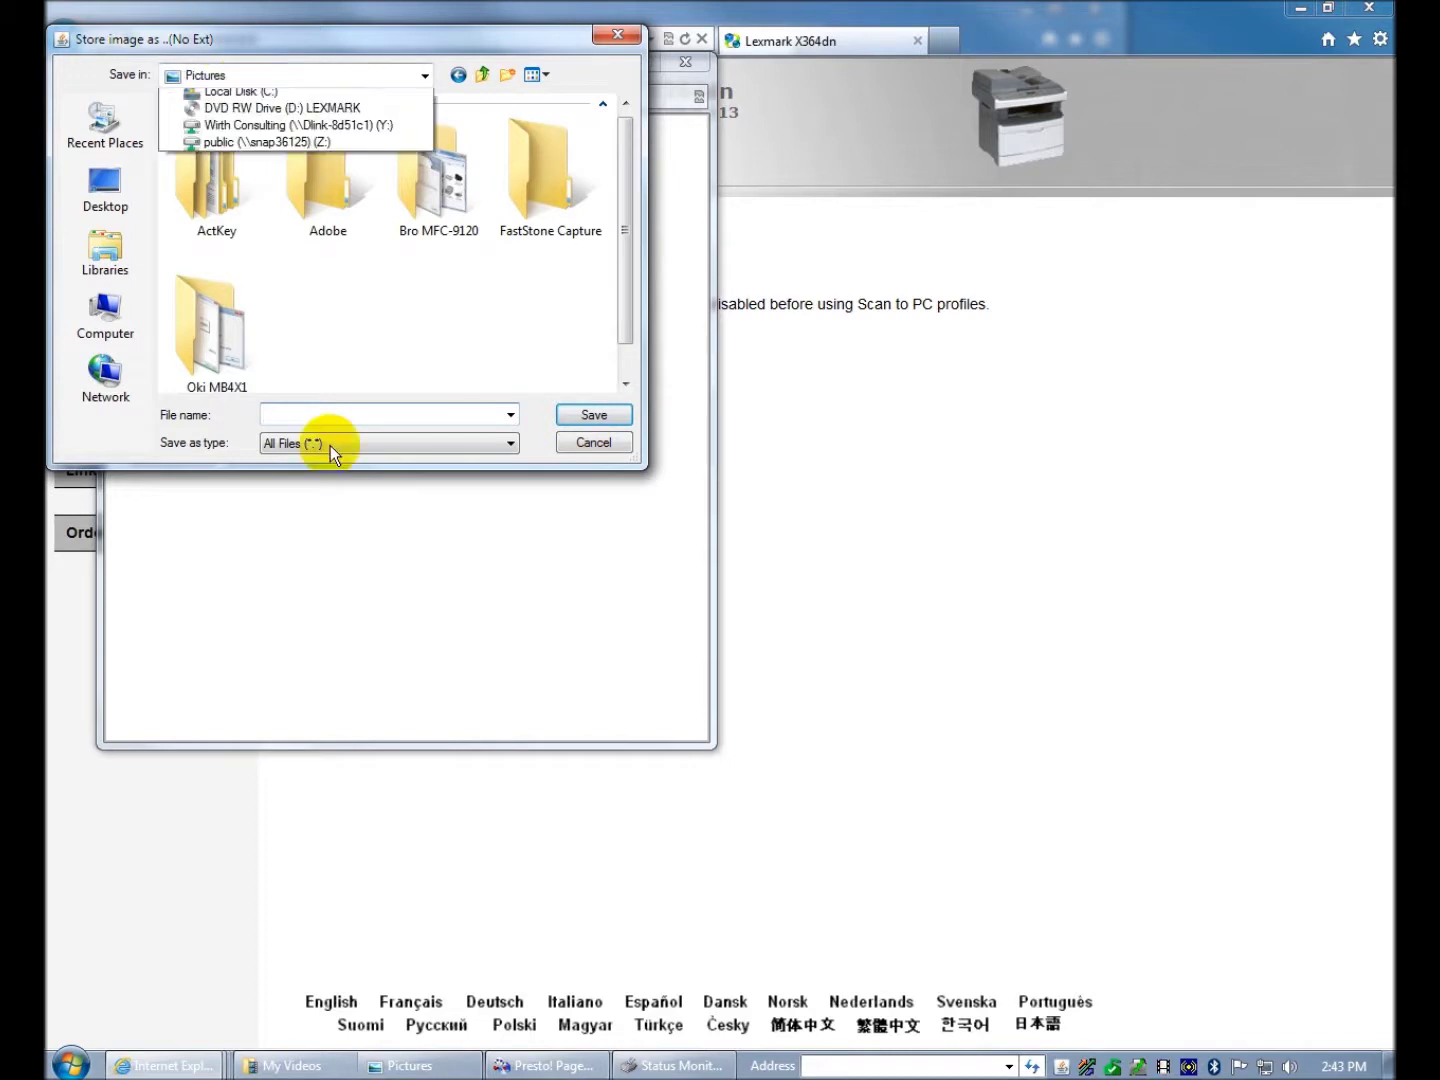
{"action": "left_click", "coordinate": [516, 341]}
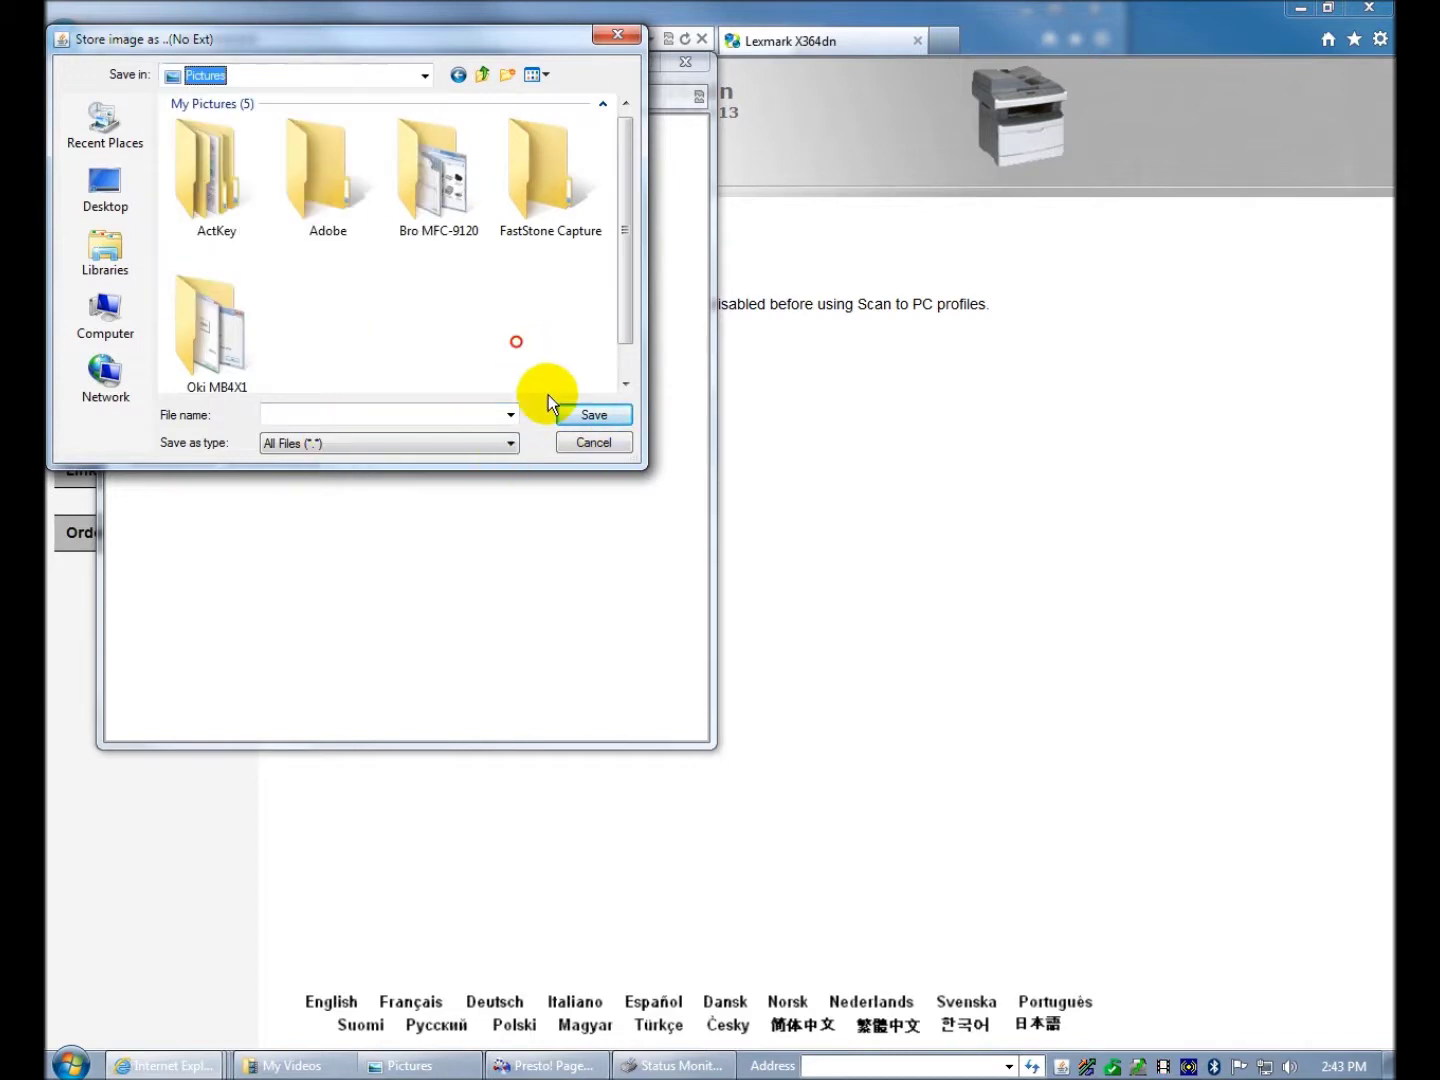
{"action": "left_click", "coordinate": [602, 419]}
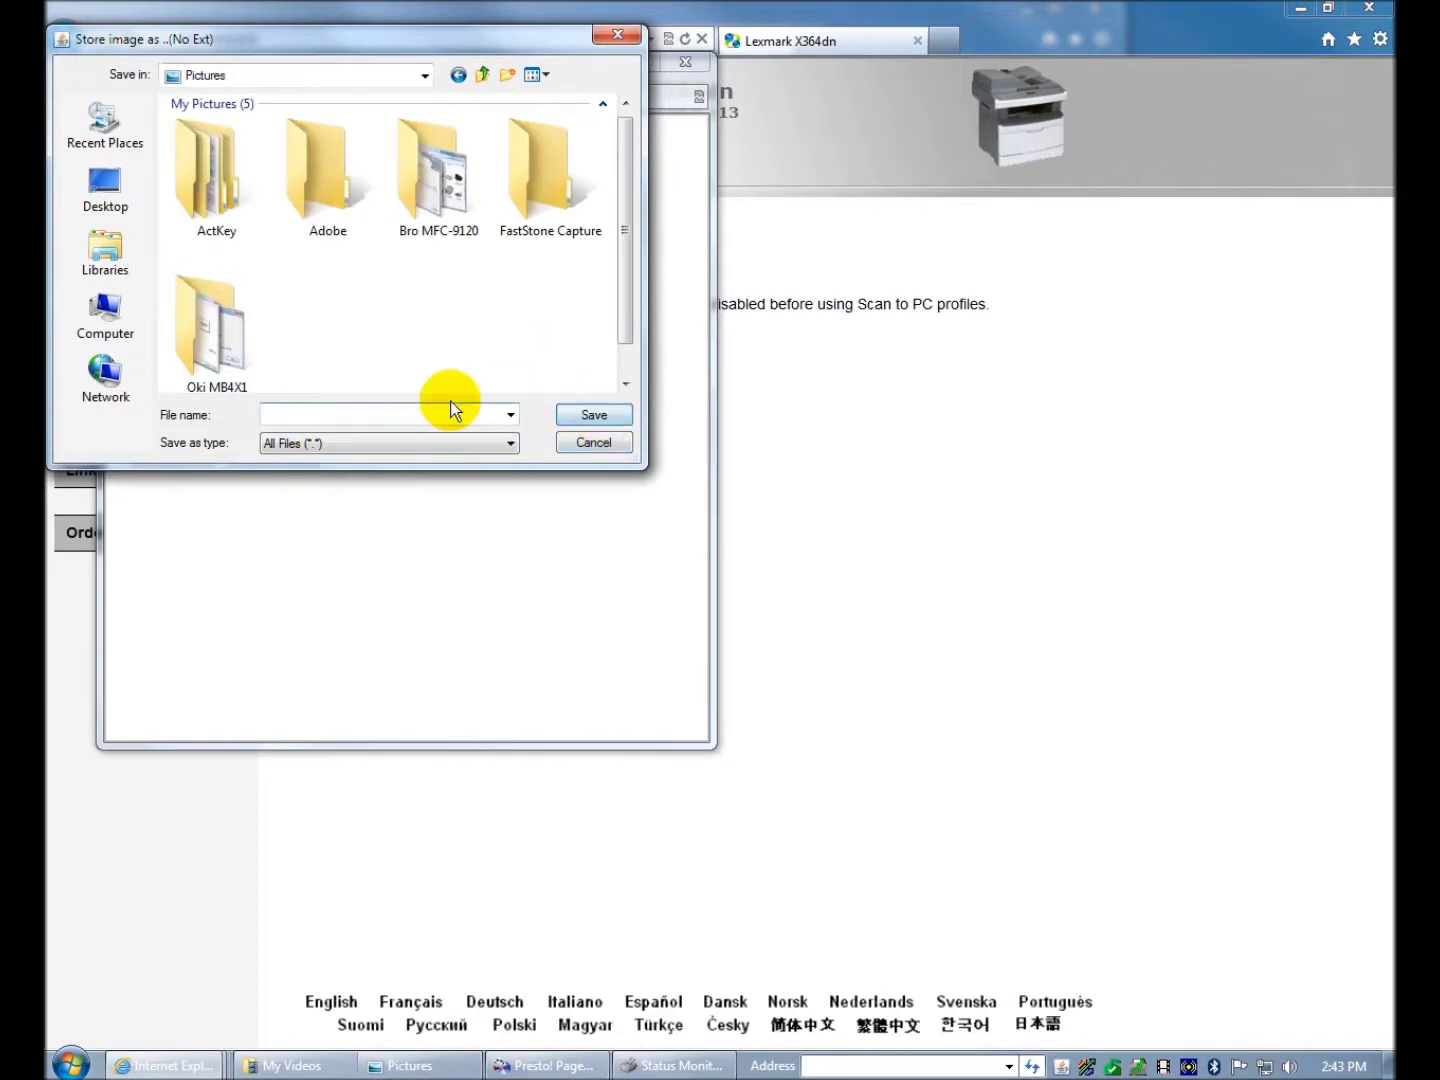
{"action": "left_click", "coordinate": [573, 443]}
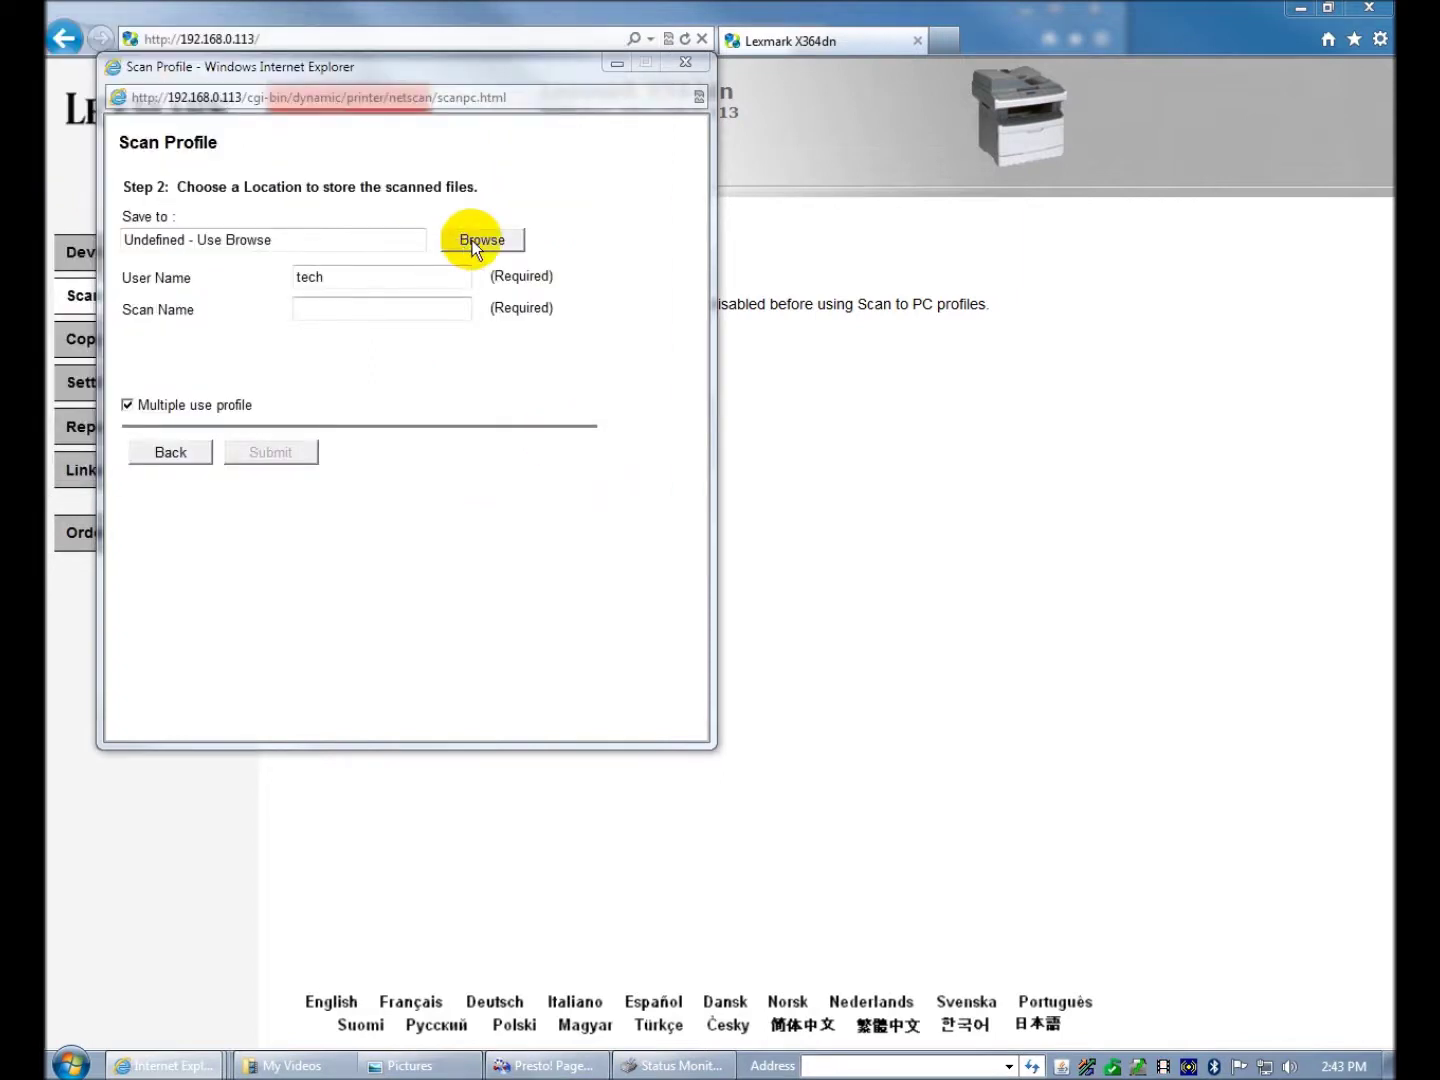
{"action": "left_click", "coordinate": [473, 240]}
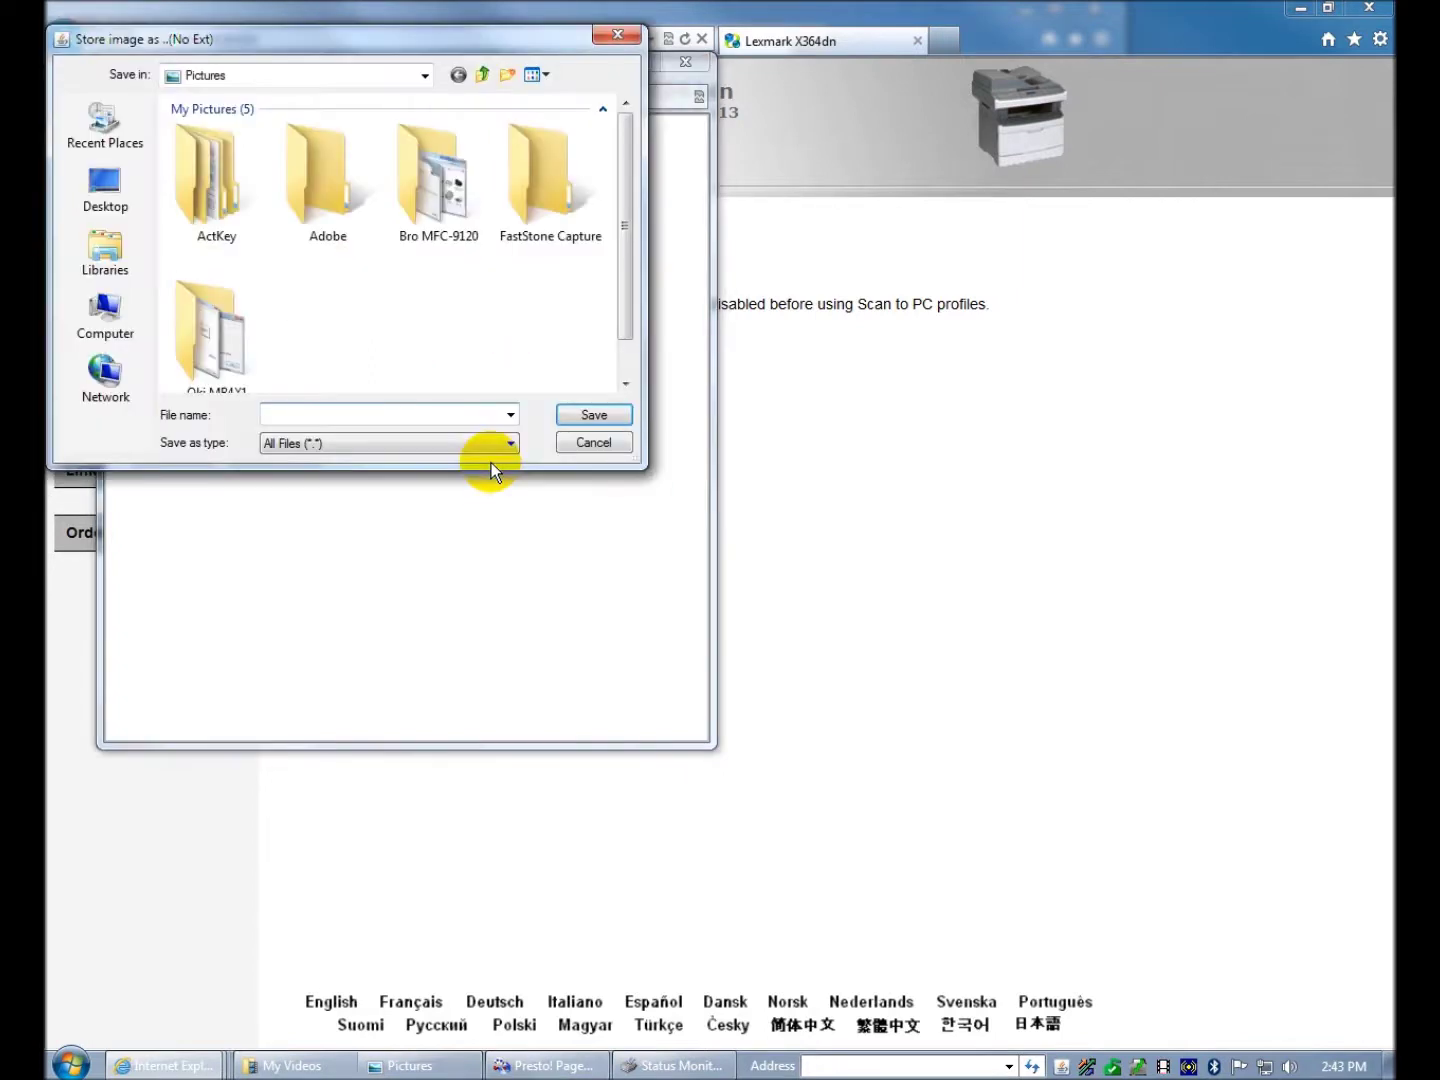
{"action": "left_click", "coordinate": [484, 76]}
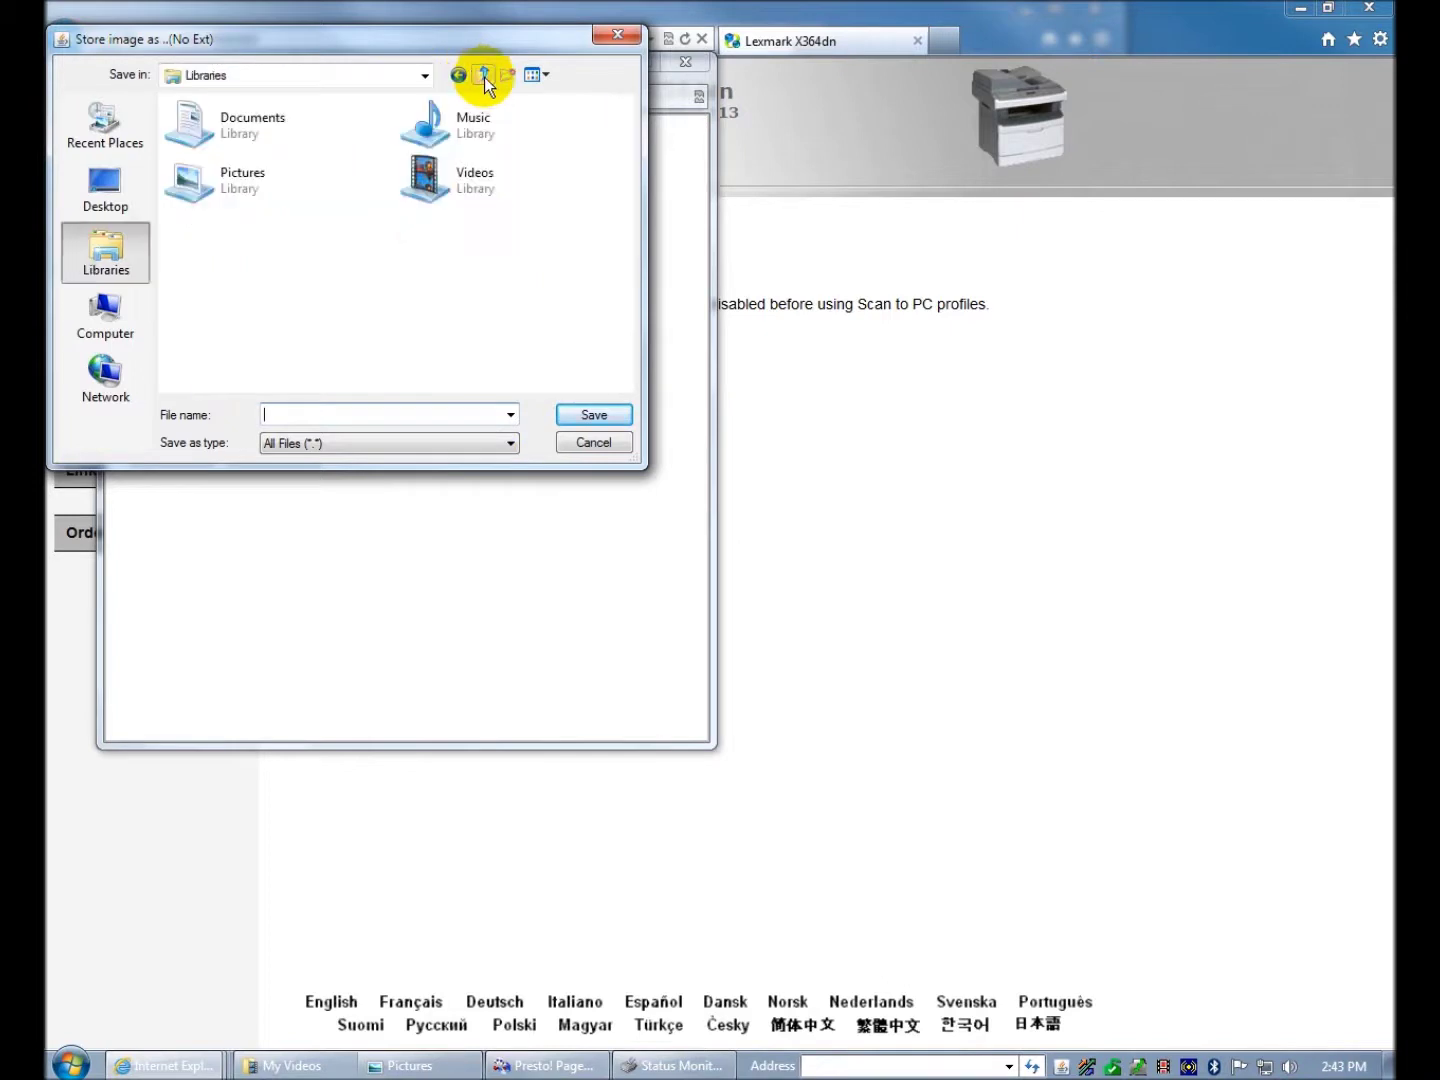
{"action": "double_click", "coordinate": [252, 188]}
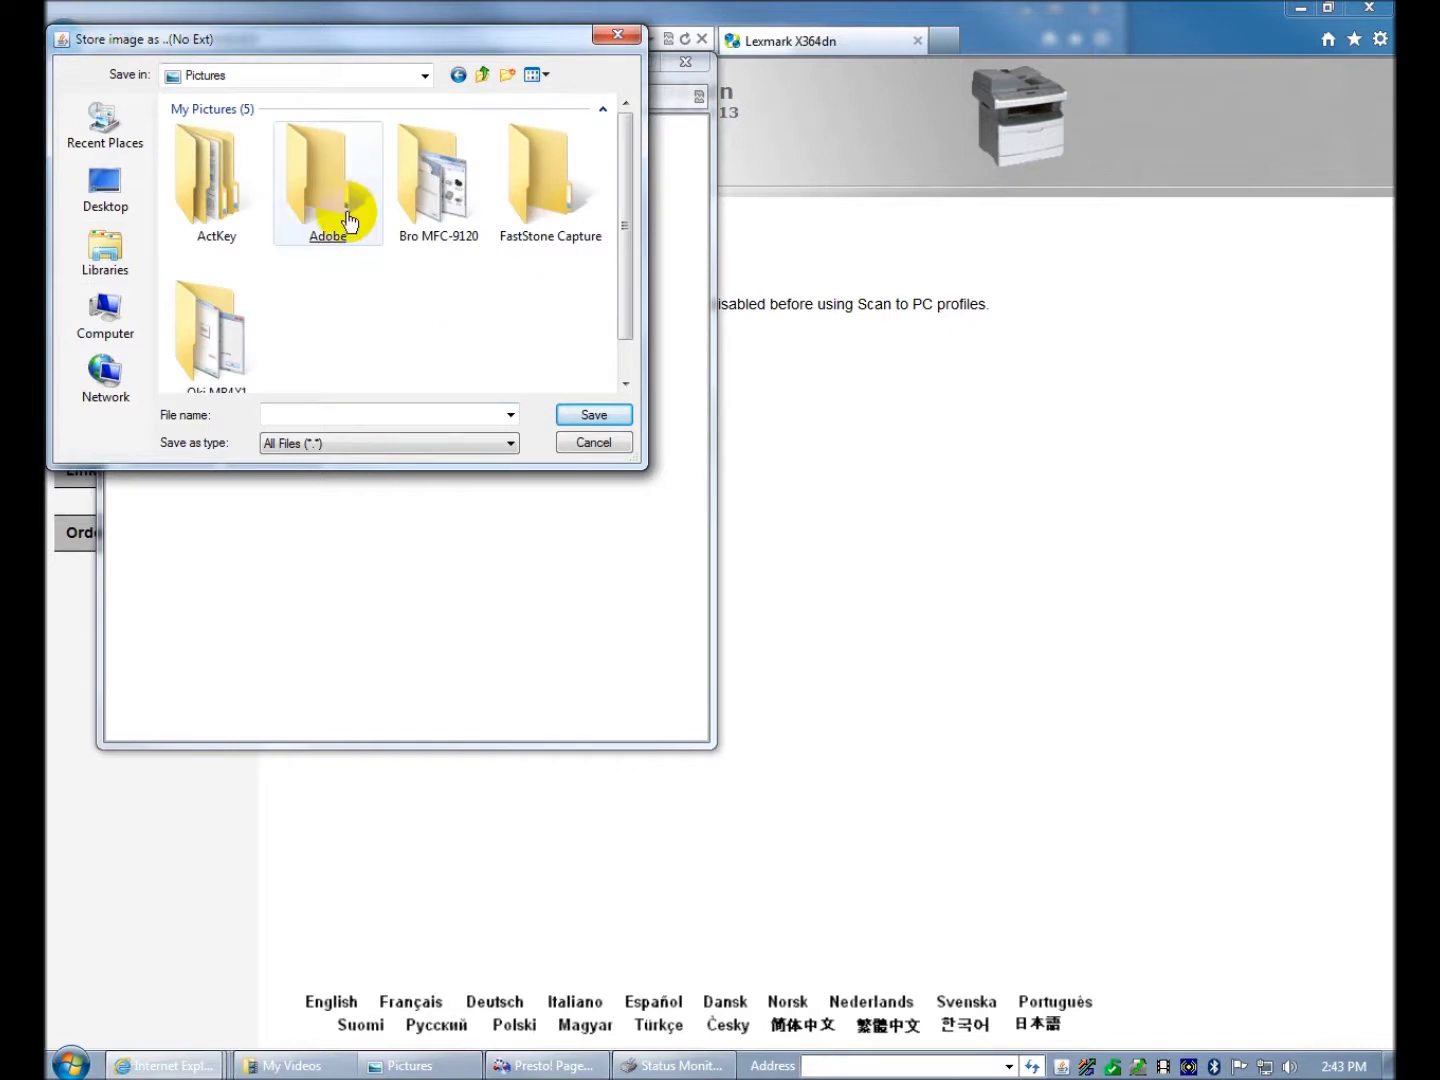
- Create an X364dn folder in Pictures, then save scans as Test Scanning.jpg in Pictures
{"action": "right_click", "coordinate": [357, 299]}
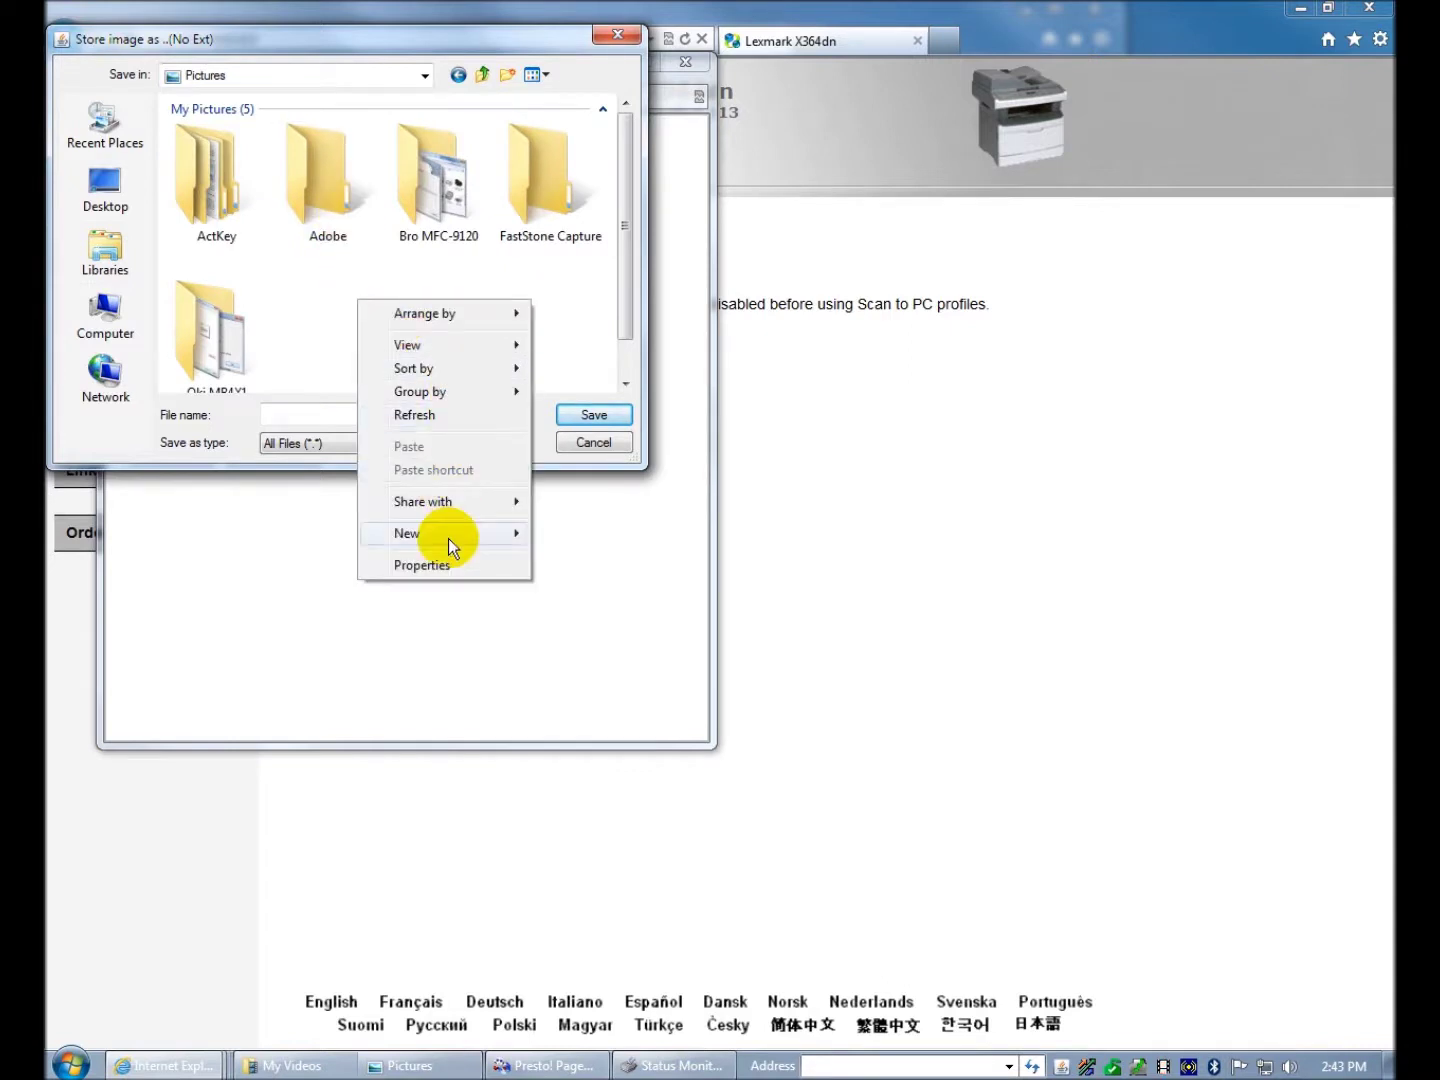
{"action": "mouse_move", "coordinate": [451, 538]}
{"action": "left_click", "coordinate": [575, 534]}
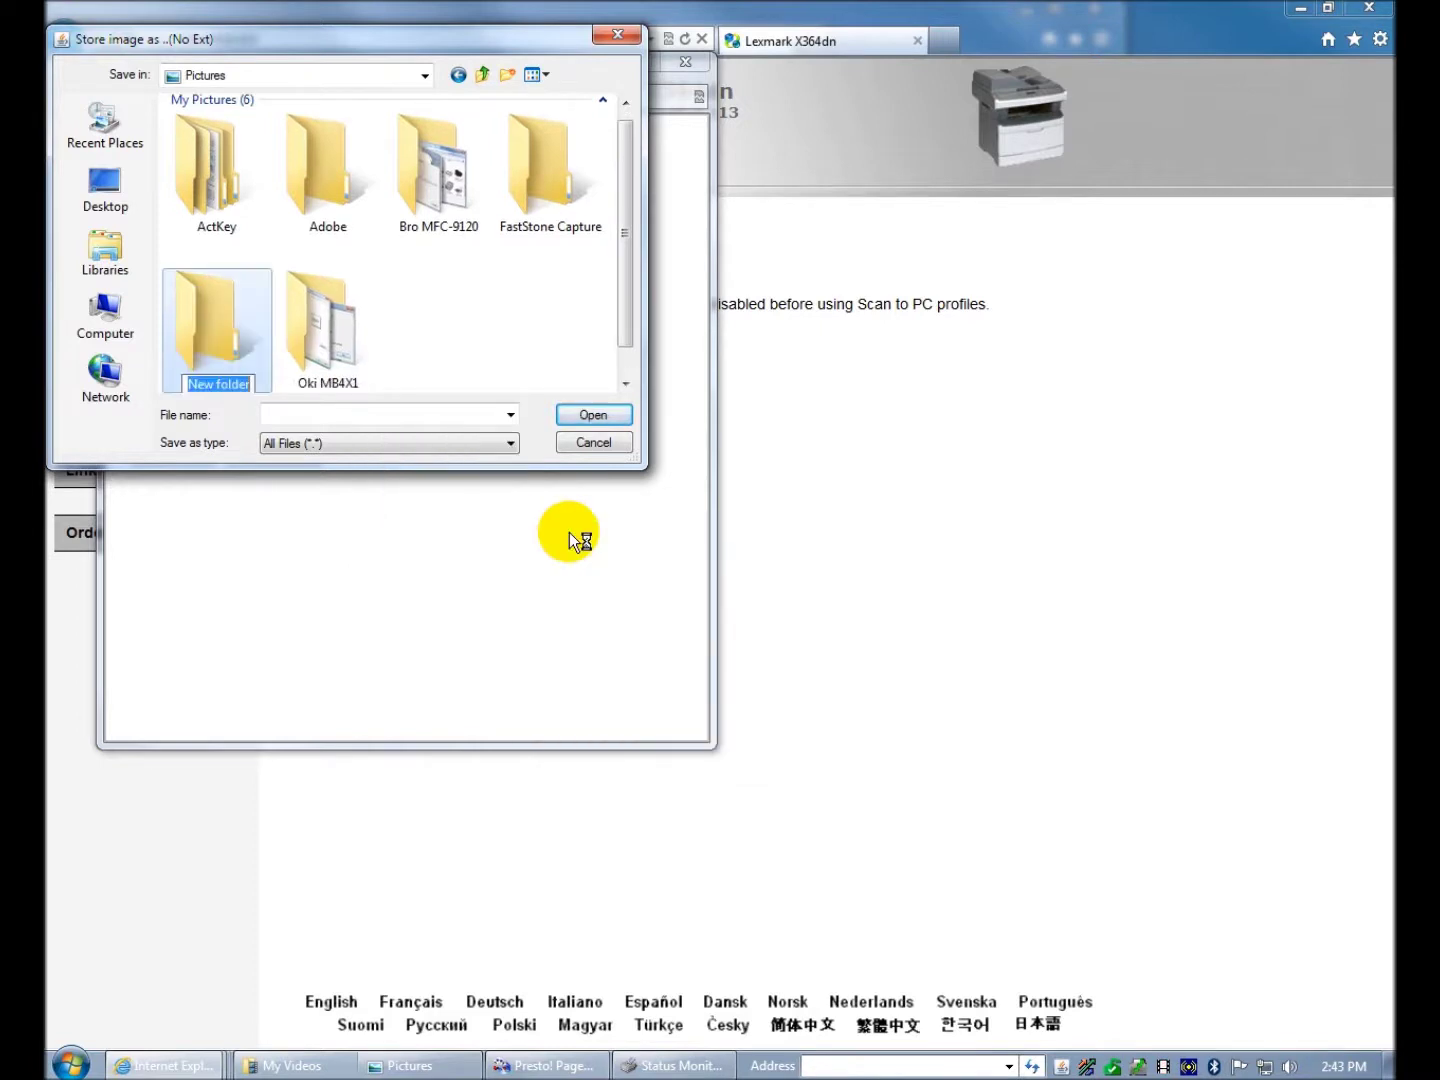
{"action": "type", "text": "X364dn"}
{"action": "key", "text": "Return"}
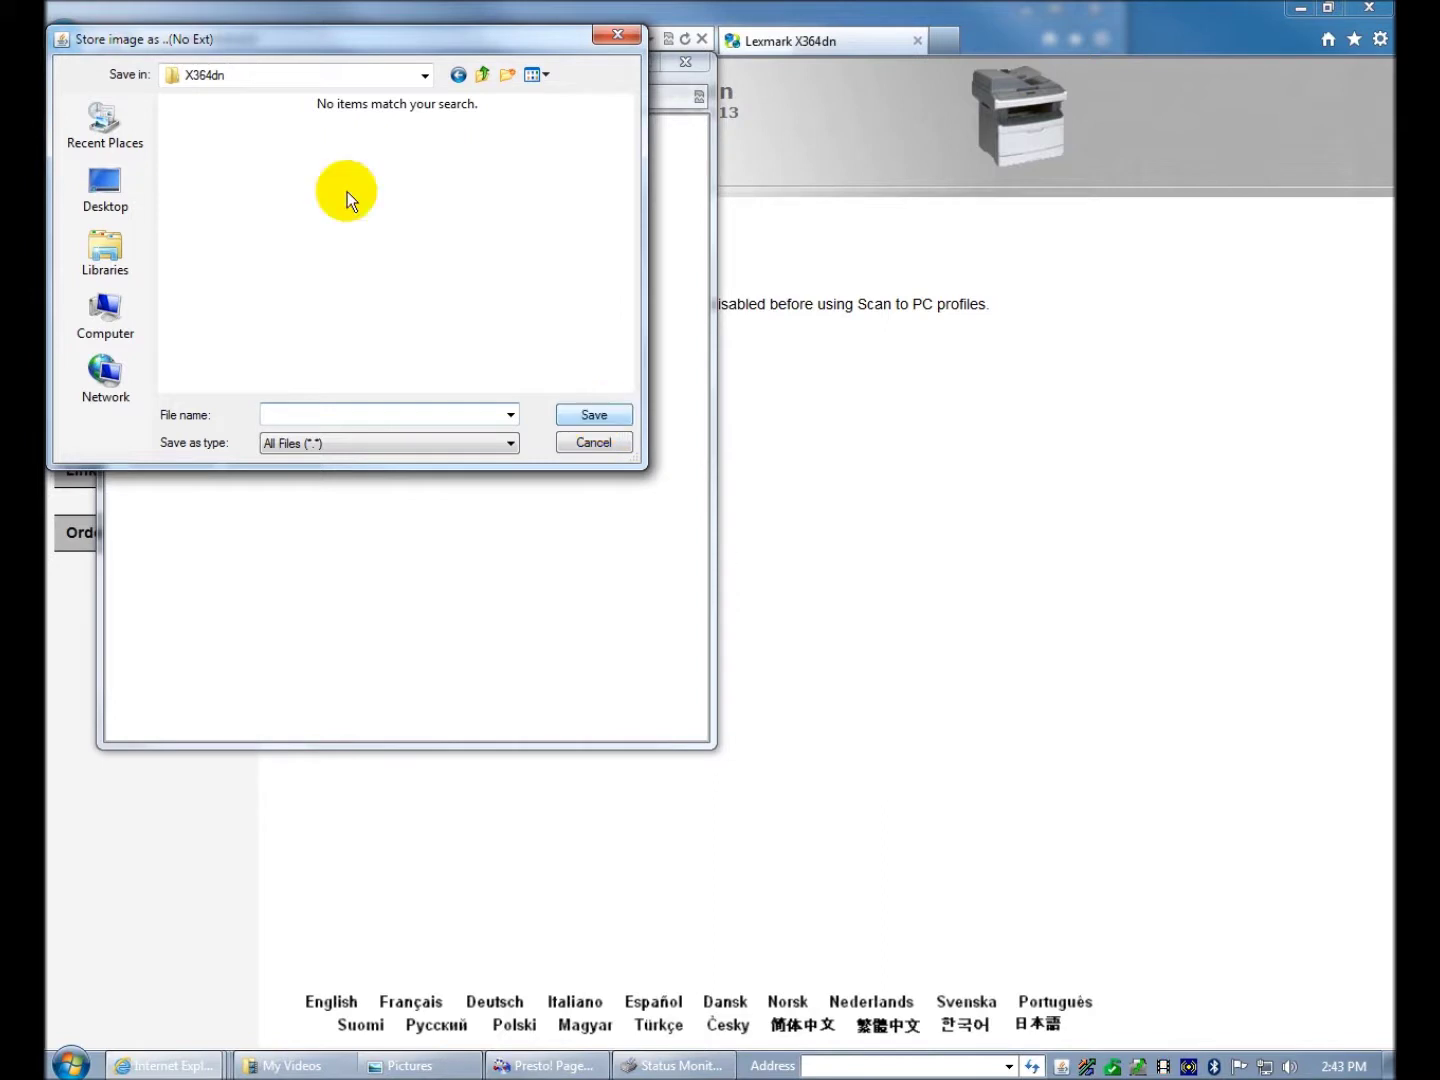
{"action": "left_click", "coordinate": [480, 78]}
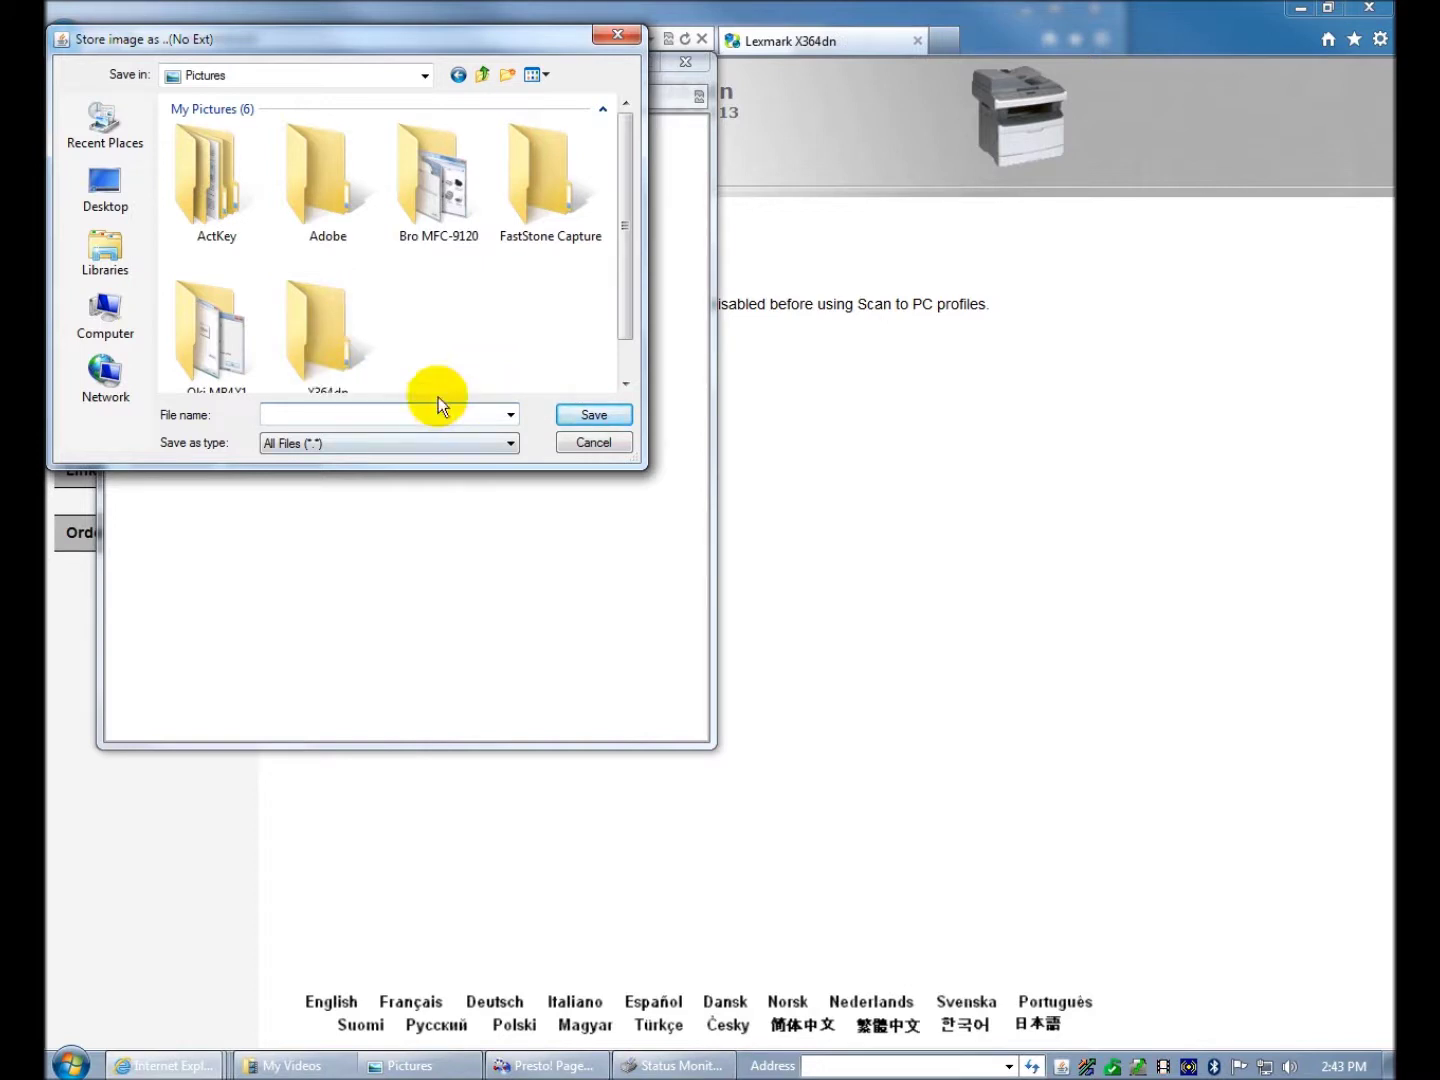
{"action": "type", "text": "Test Scanning"}
{"action": "left_click", "coordinate": [572, 411]}
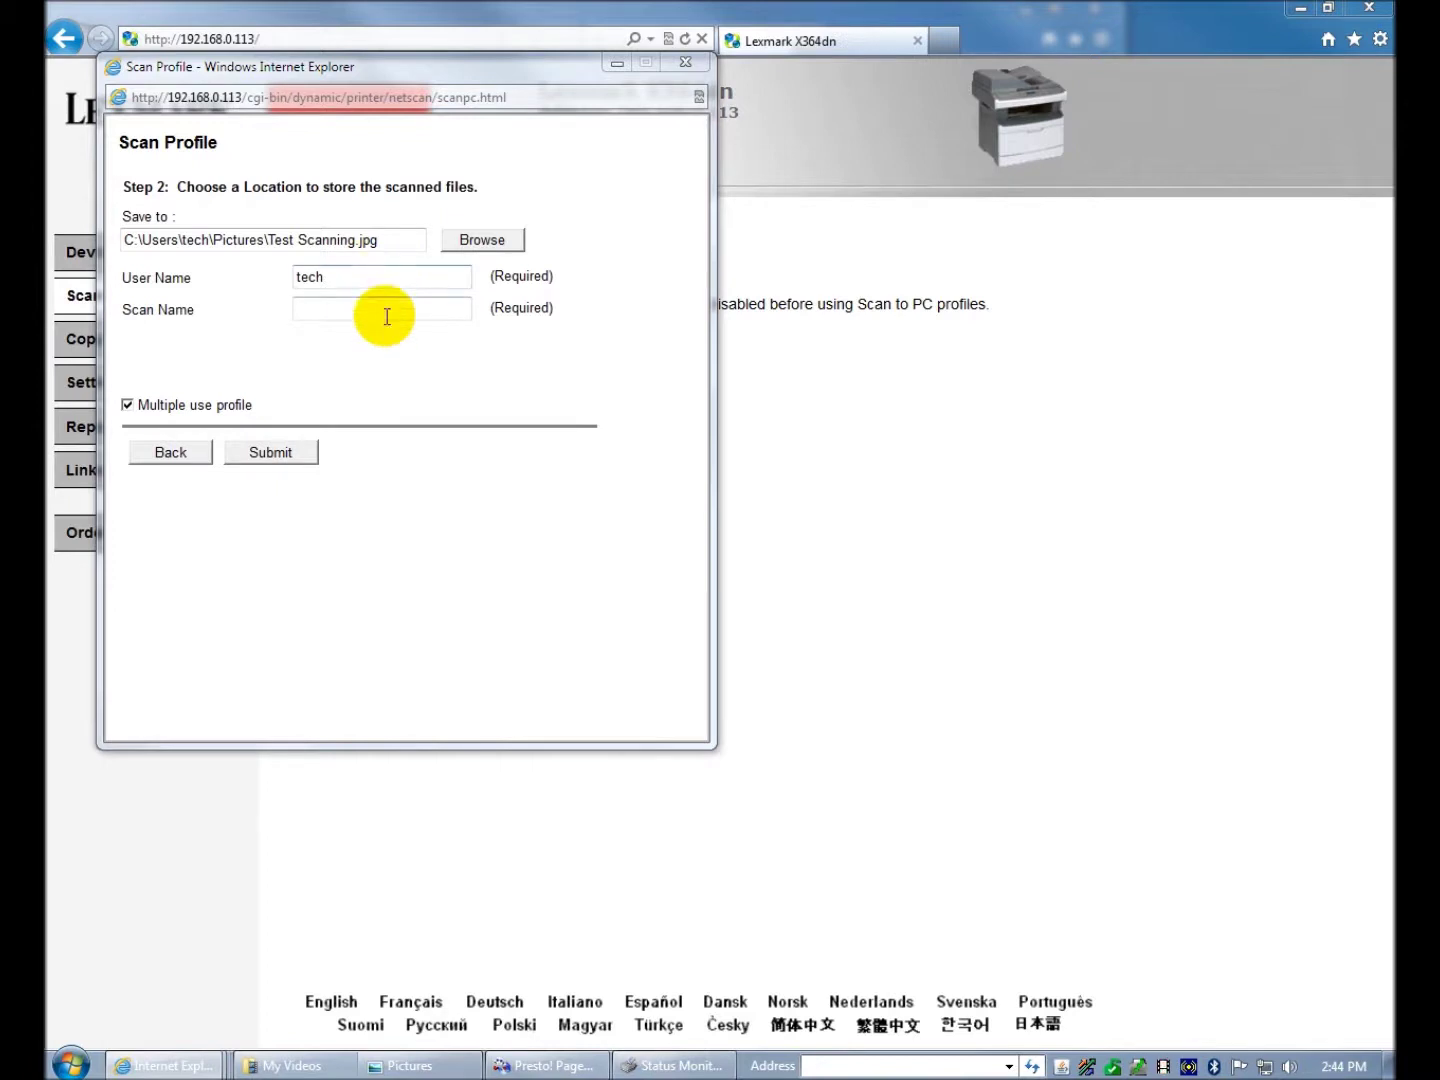
- Name the scan 'Test', submit the profile to get Shortcut 1, and close its window
{"action": "left_click", "coordinate": [387, 309]}
{"action": "type", "text": "Test"}
{"action": "left_click", "coordinate": [287, 455]}
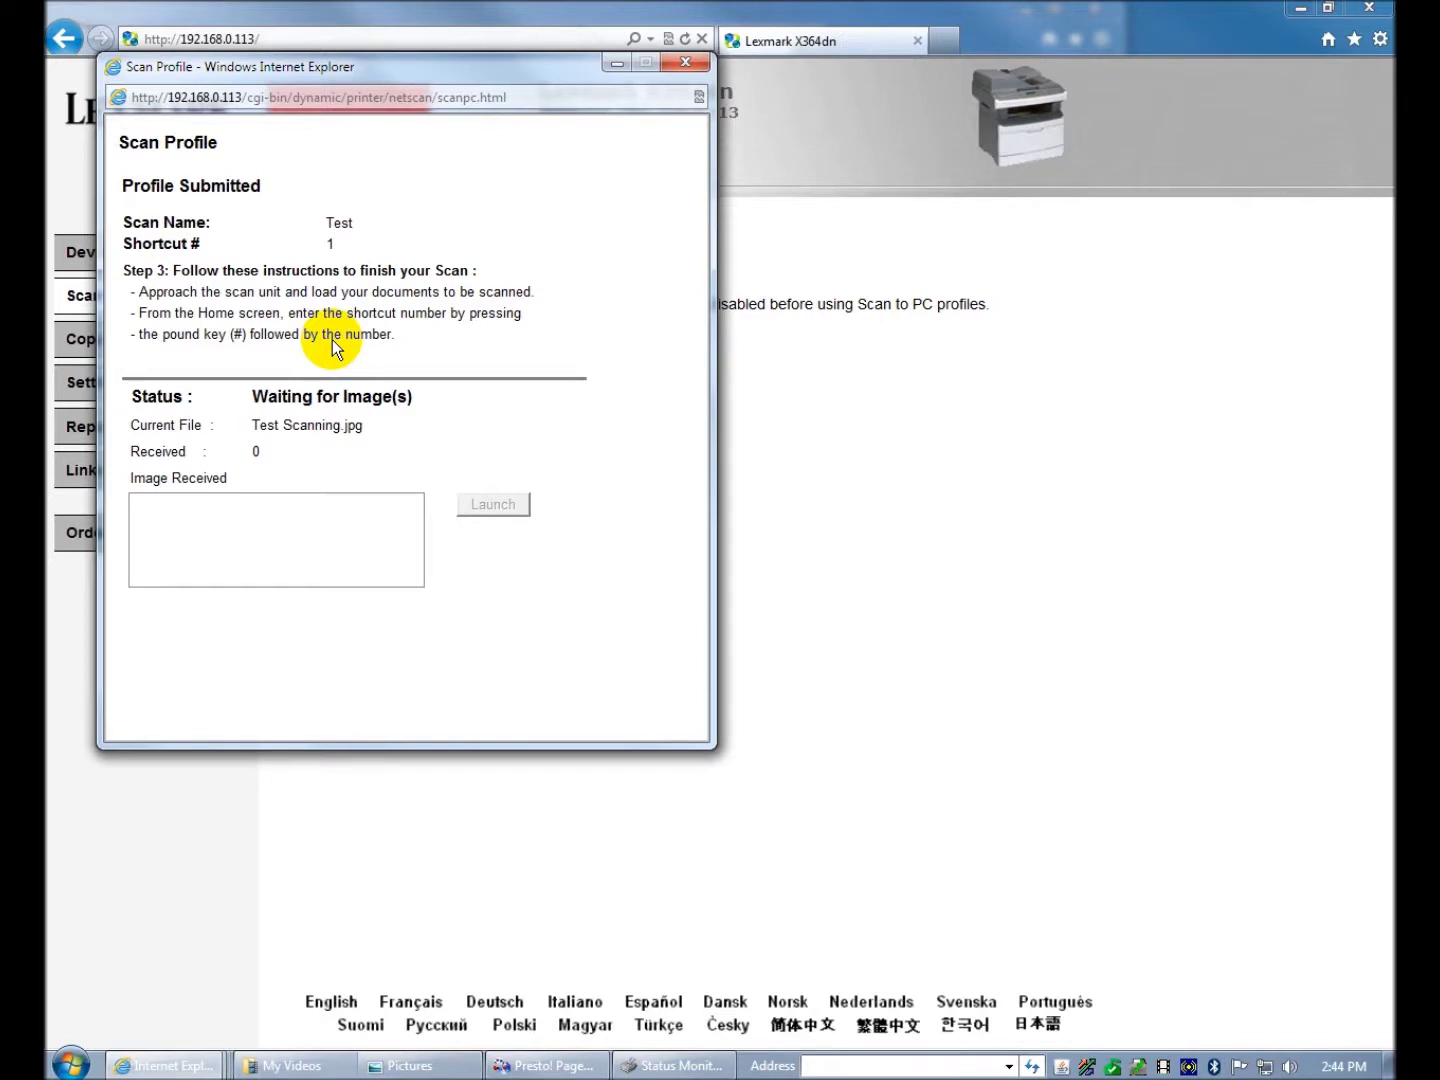
{"action": "left_click", "coordinate": [683, 62]}
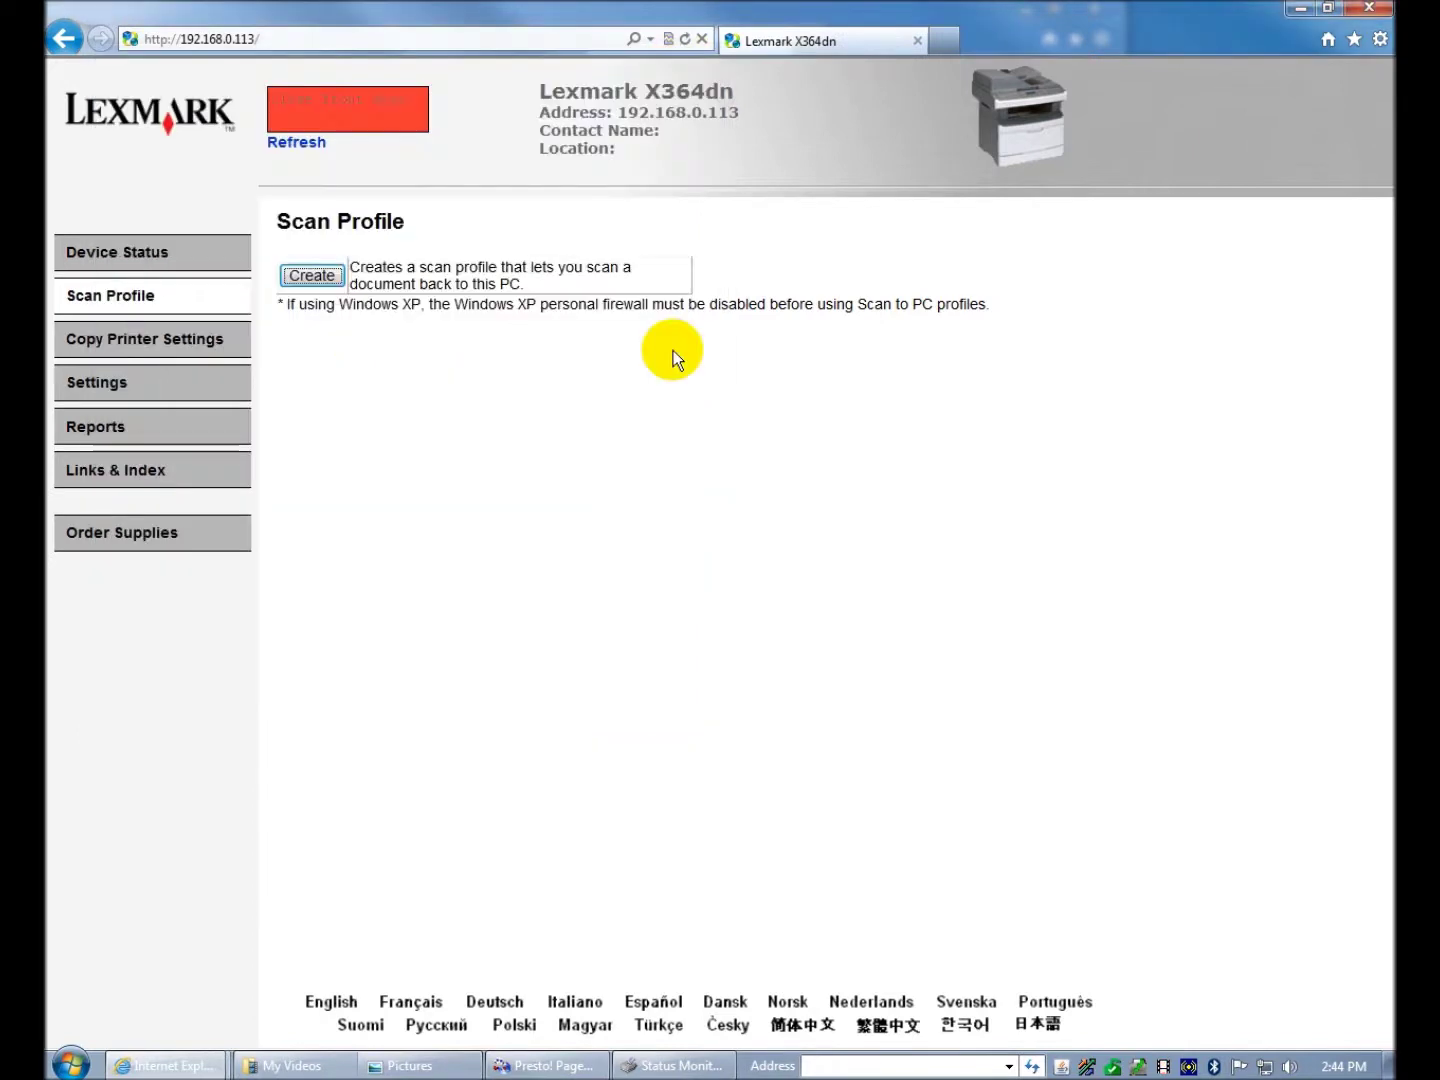
- Open Copy Printer Settings, refresh the status monitor from the tray, and close Status Monitor Center
{"action": "left_click", "coordinate": [174, 347]}
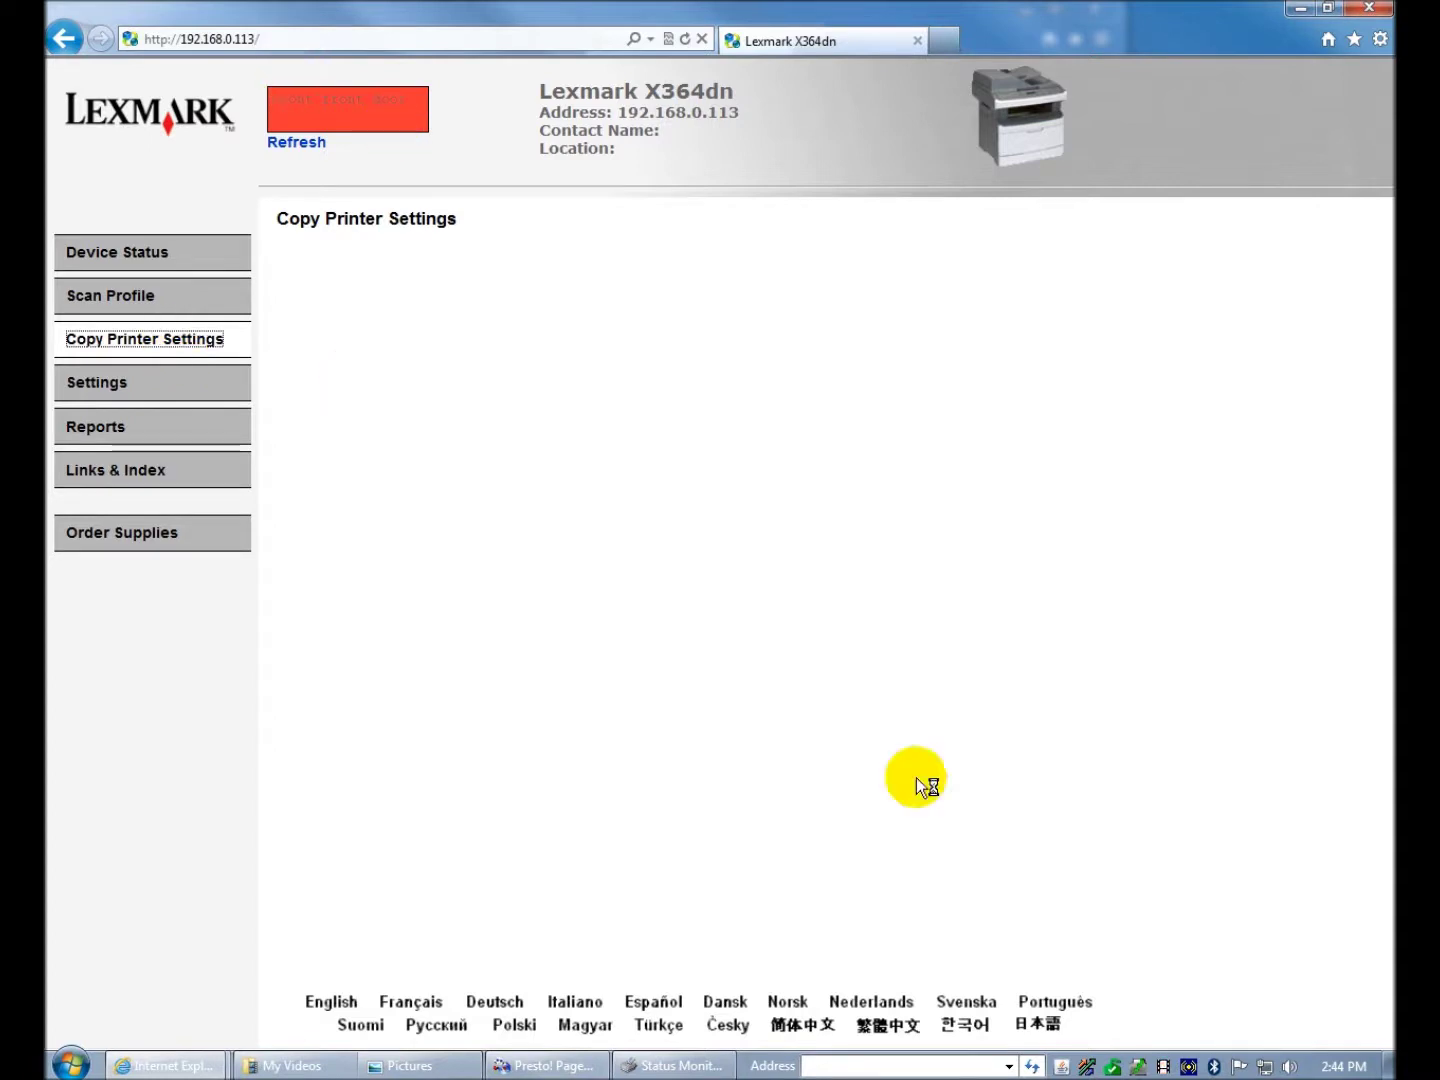
{"action": "right_click", "coordinate": [1138, 1067]}
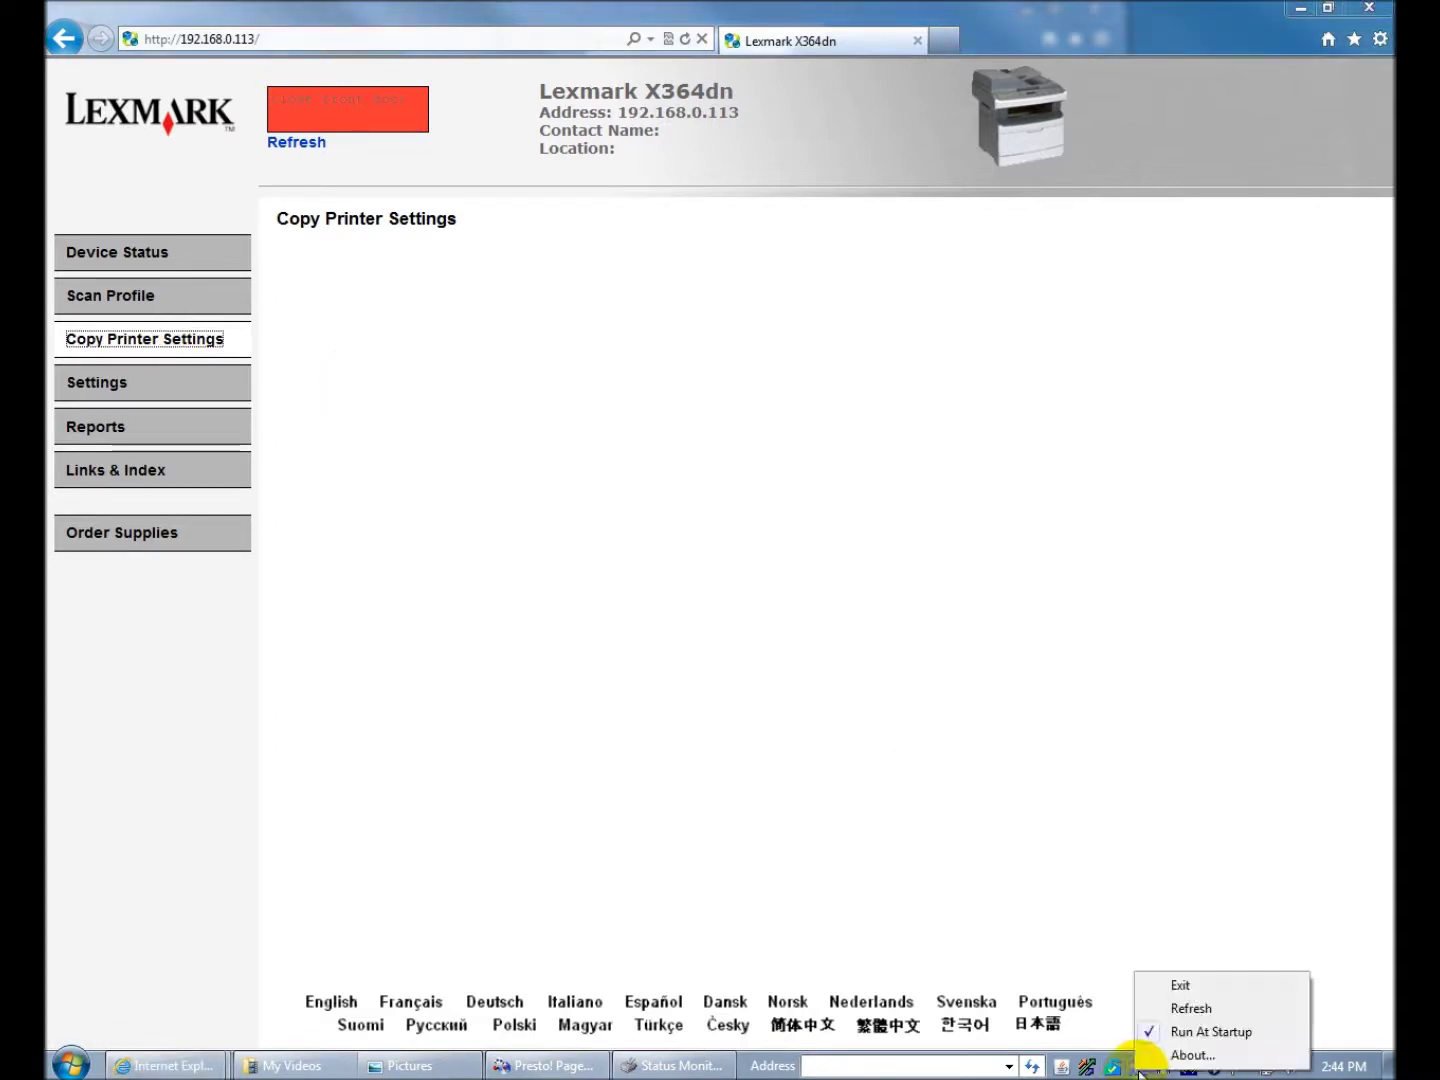
{"action": "left_click", "coordinate": [1211, 1006]}
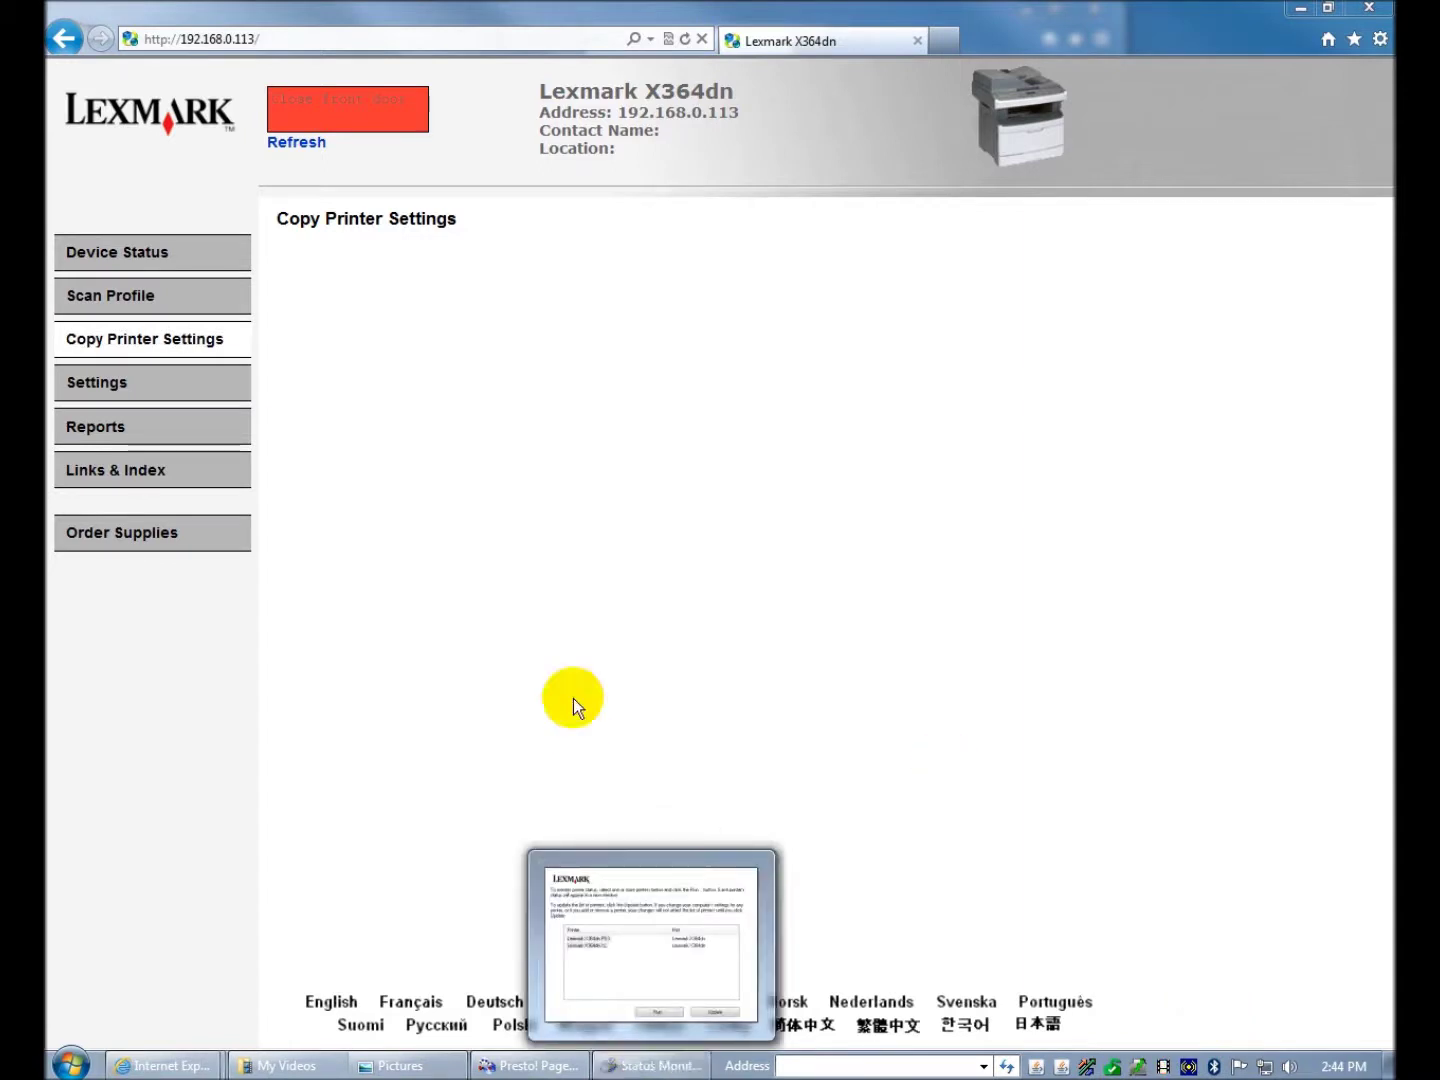
{"action": "left_click", "coordinate": [651, 1065]}
{"action": "left_click", "coordinate": [969, 317]}
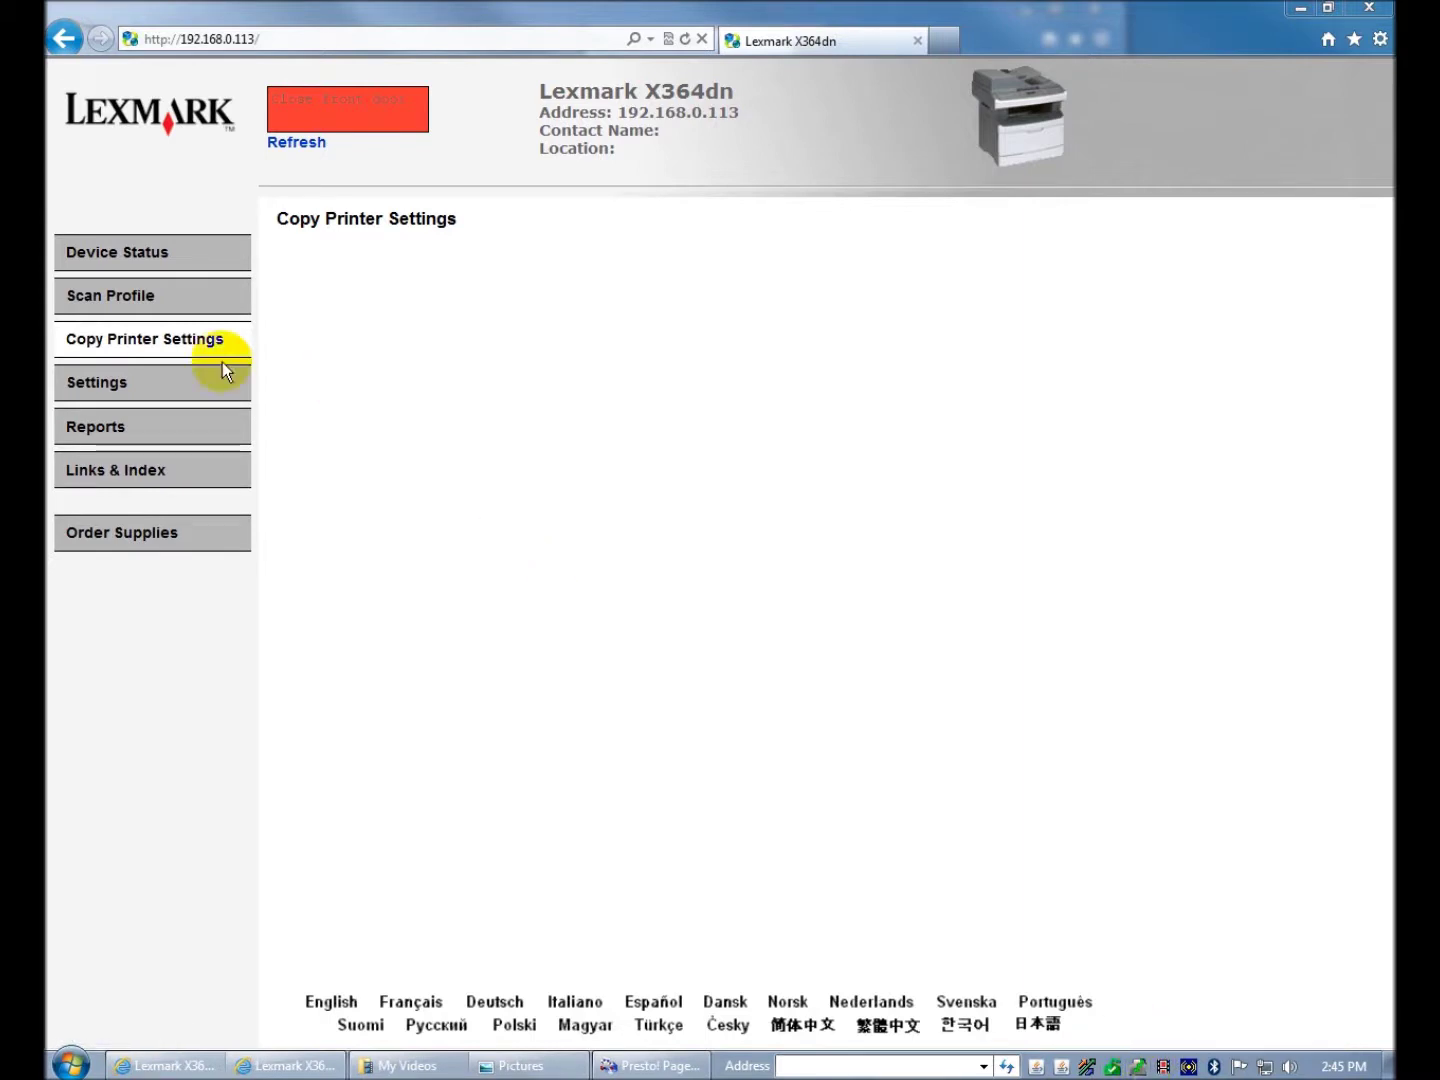
- Reload Copy Printer Settings with F5, then open the Settings page with Default and Other Settings
{"action": "left_click", "coordinate": [175, 343]}
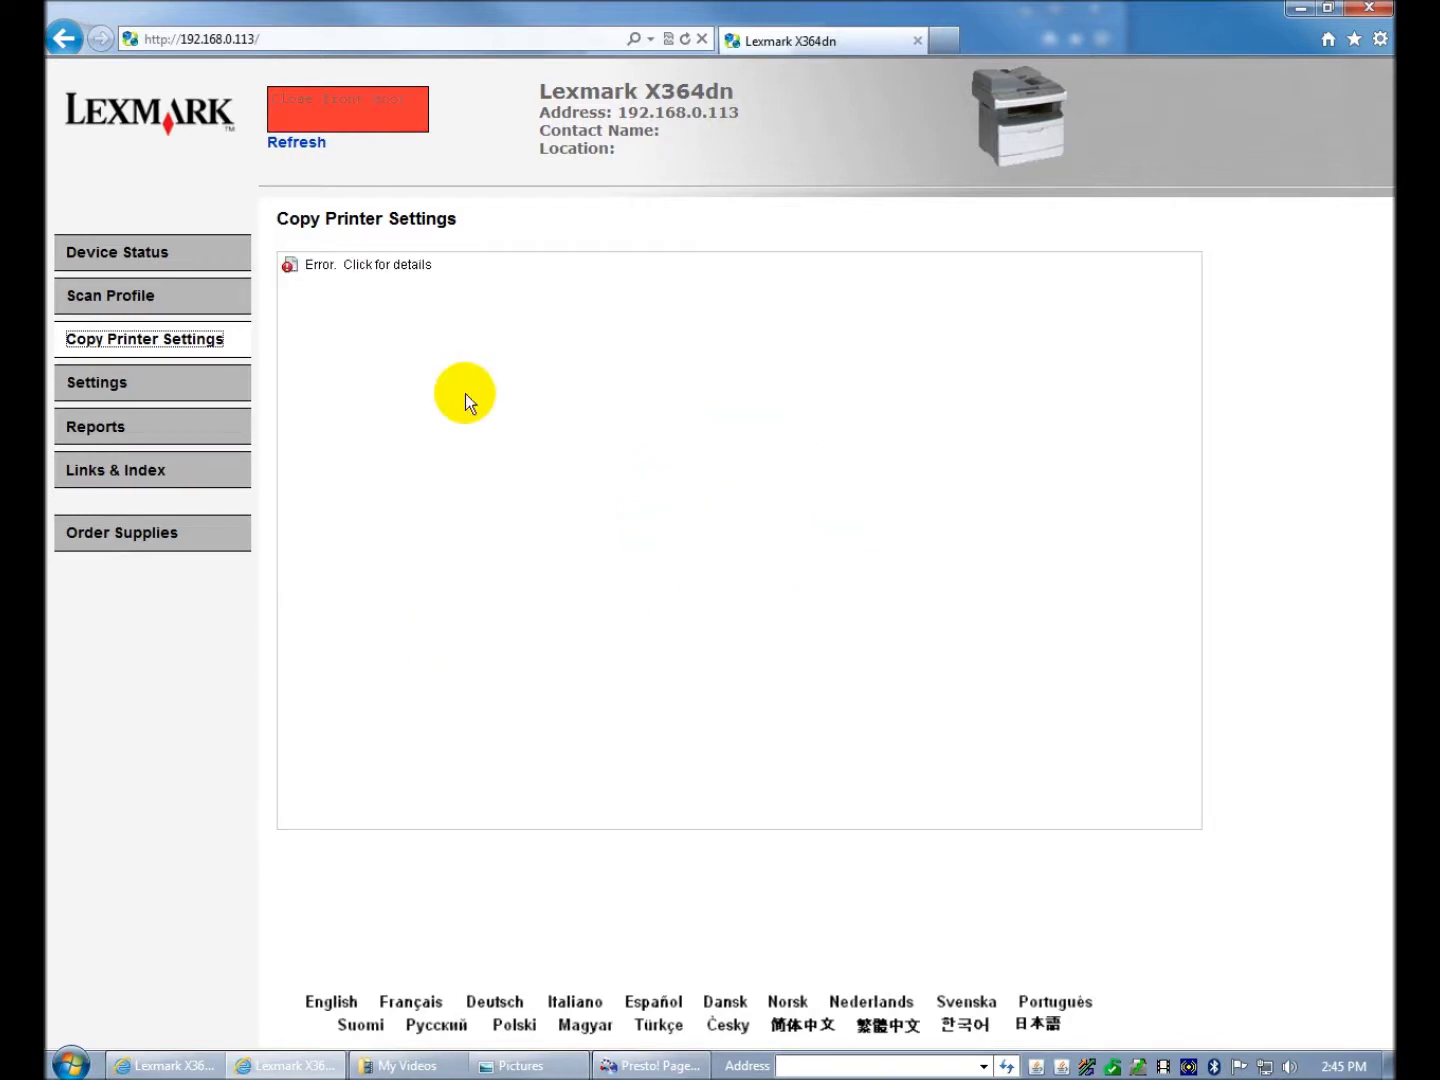
{"action": "key", "text": "F5"}
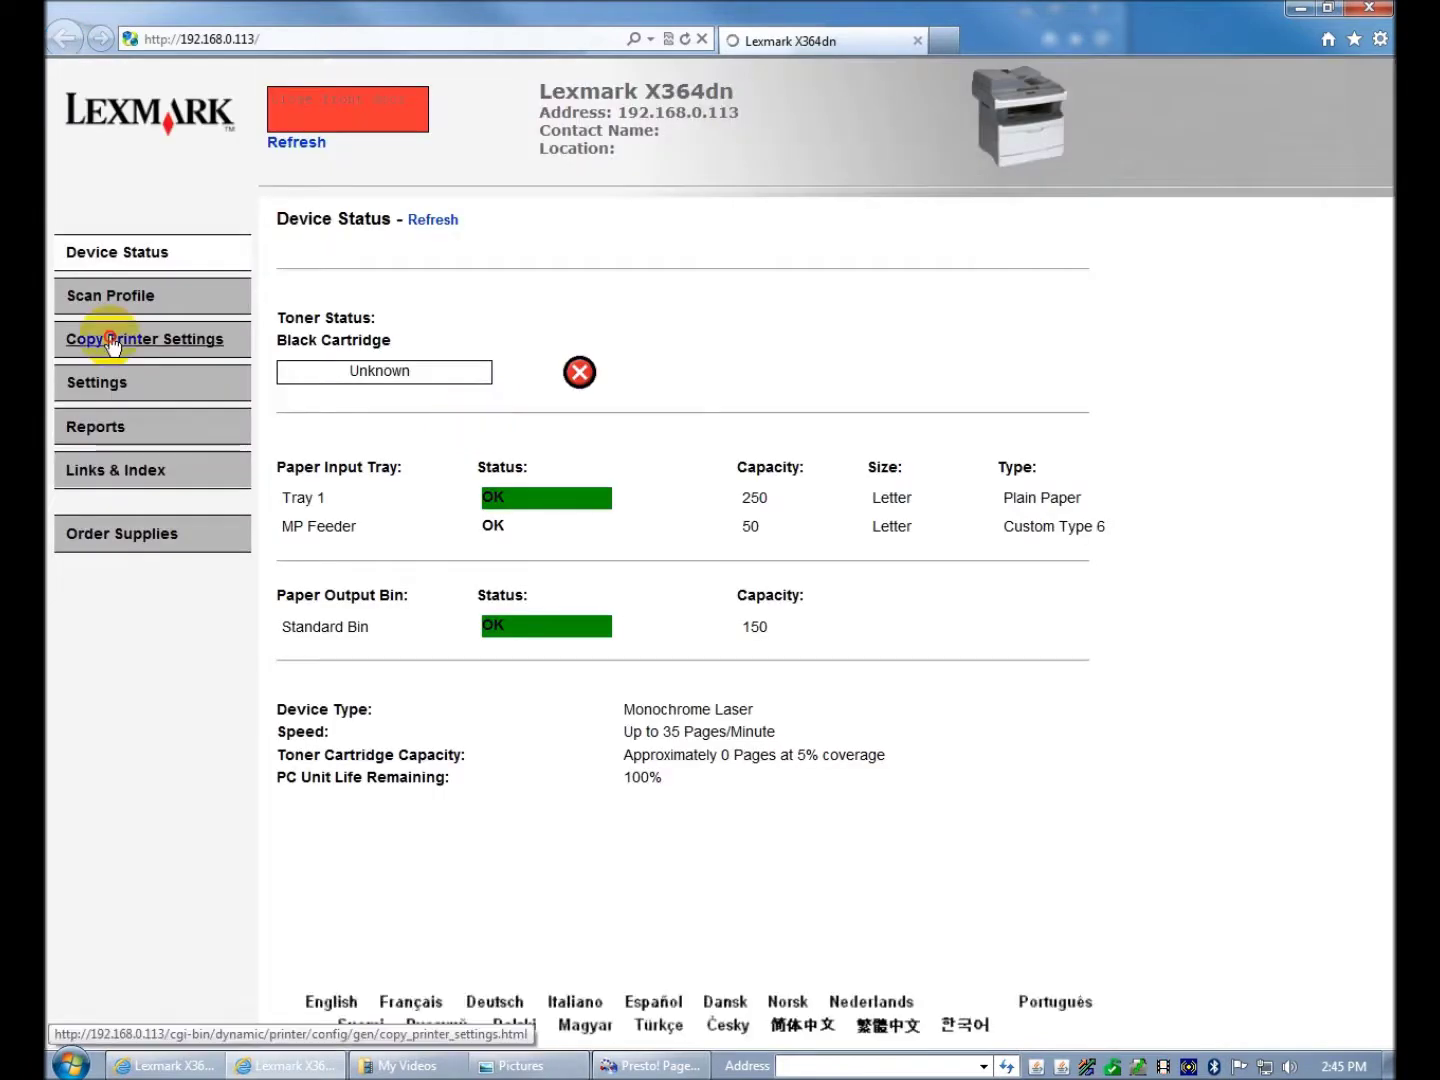
{"action": "left_click", "coordinate": [106, 338]}
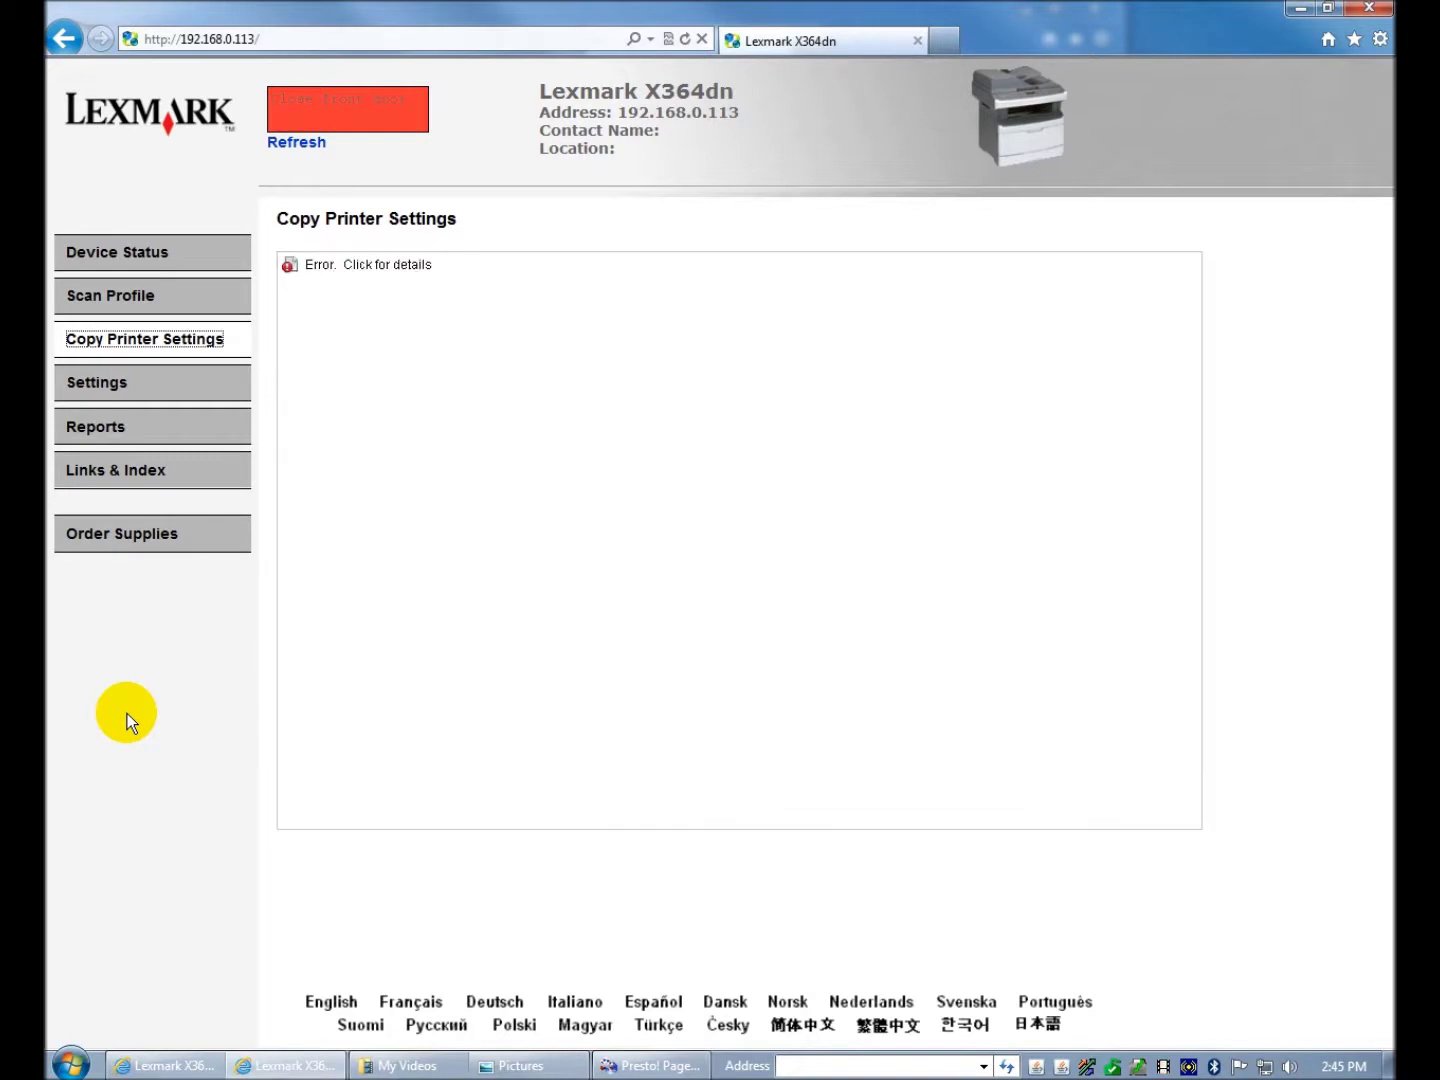
{"action": "left_click", "coordinate": [84, 379]}
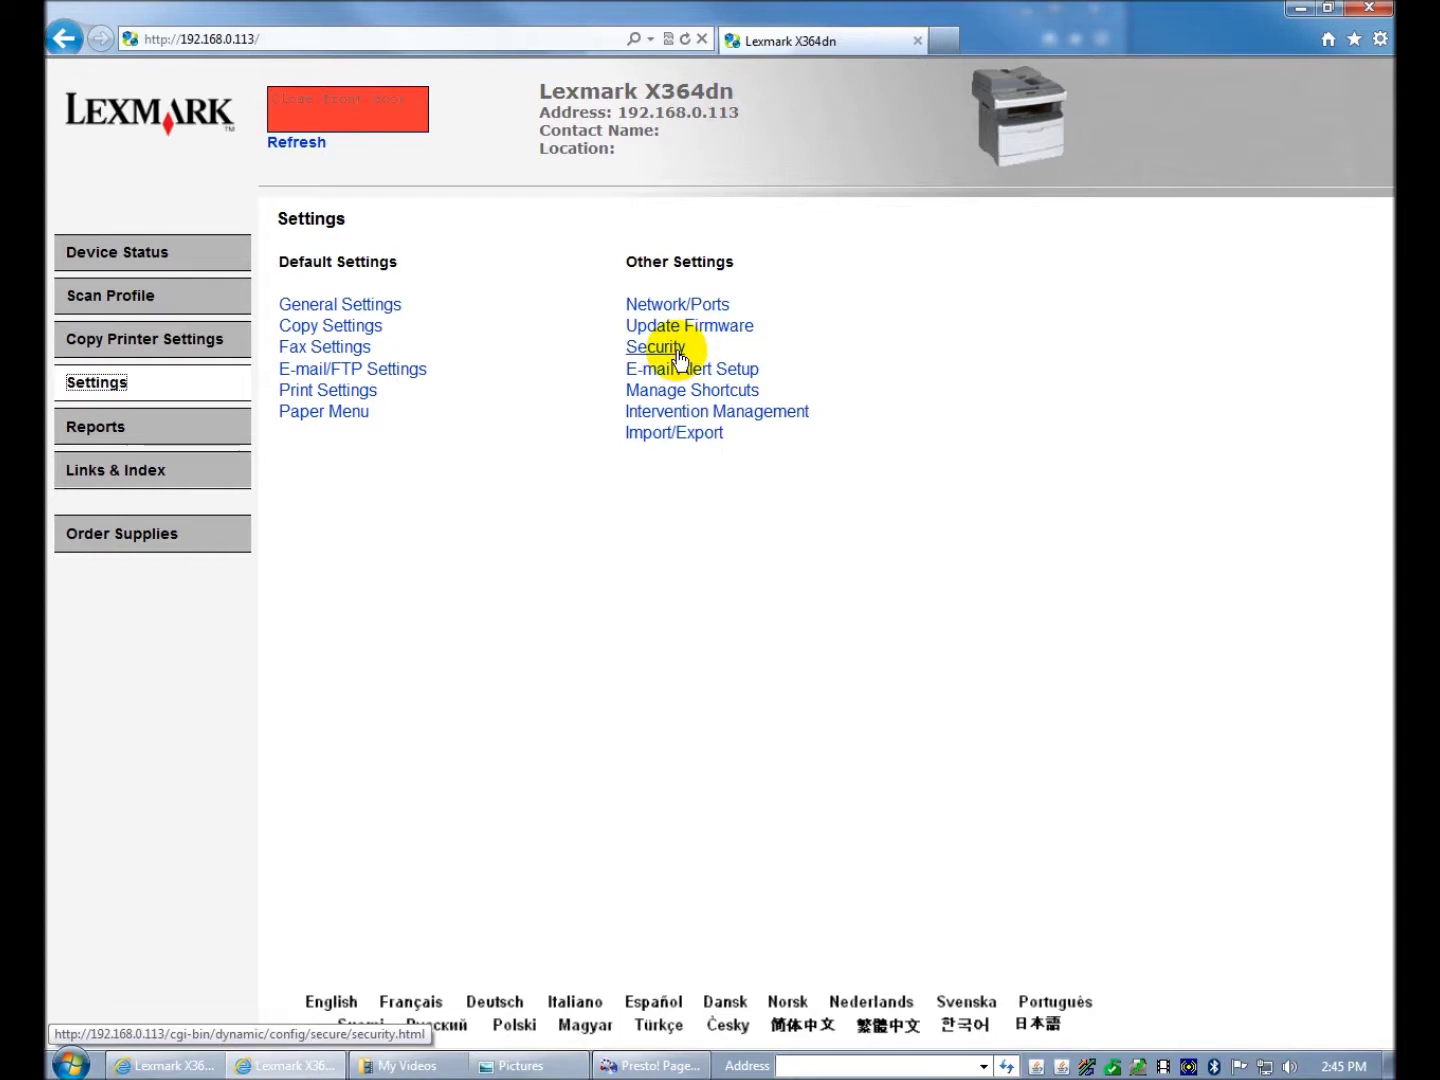
- Look over the Reports page, then open Links & Index with its alphabetical settings index
{"action": "left_click", "coordinate": [92, 424]}
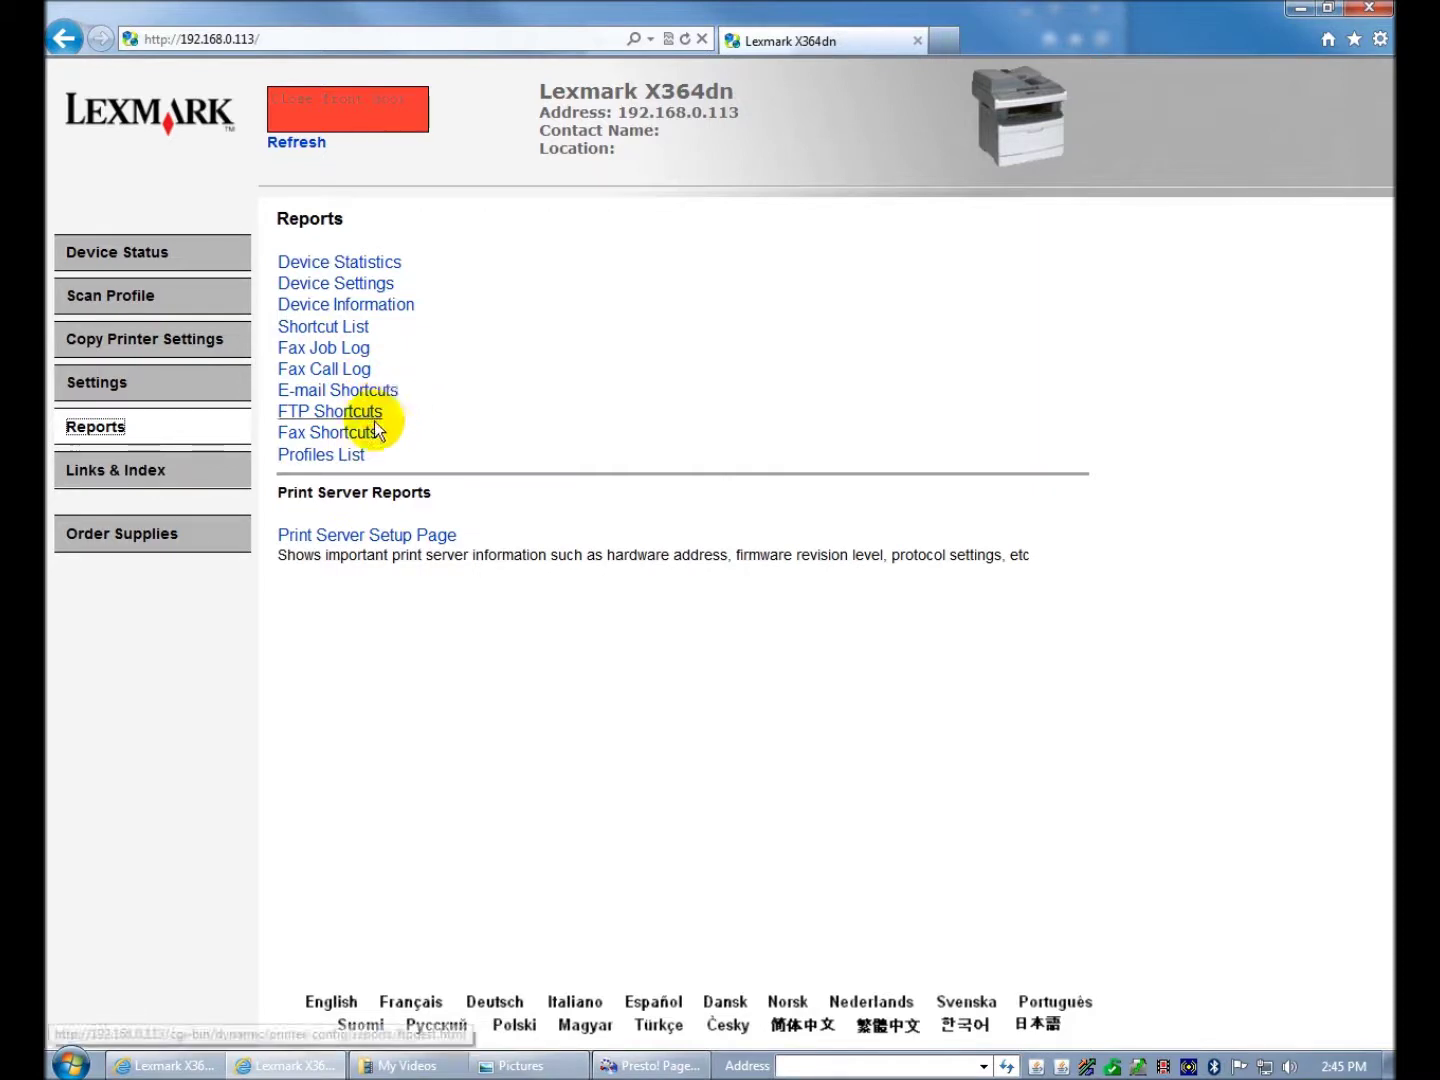
{"action": "left_click", "coordinate": [128, 479]}
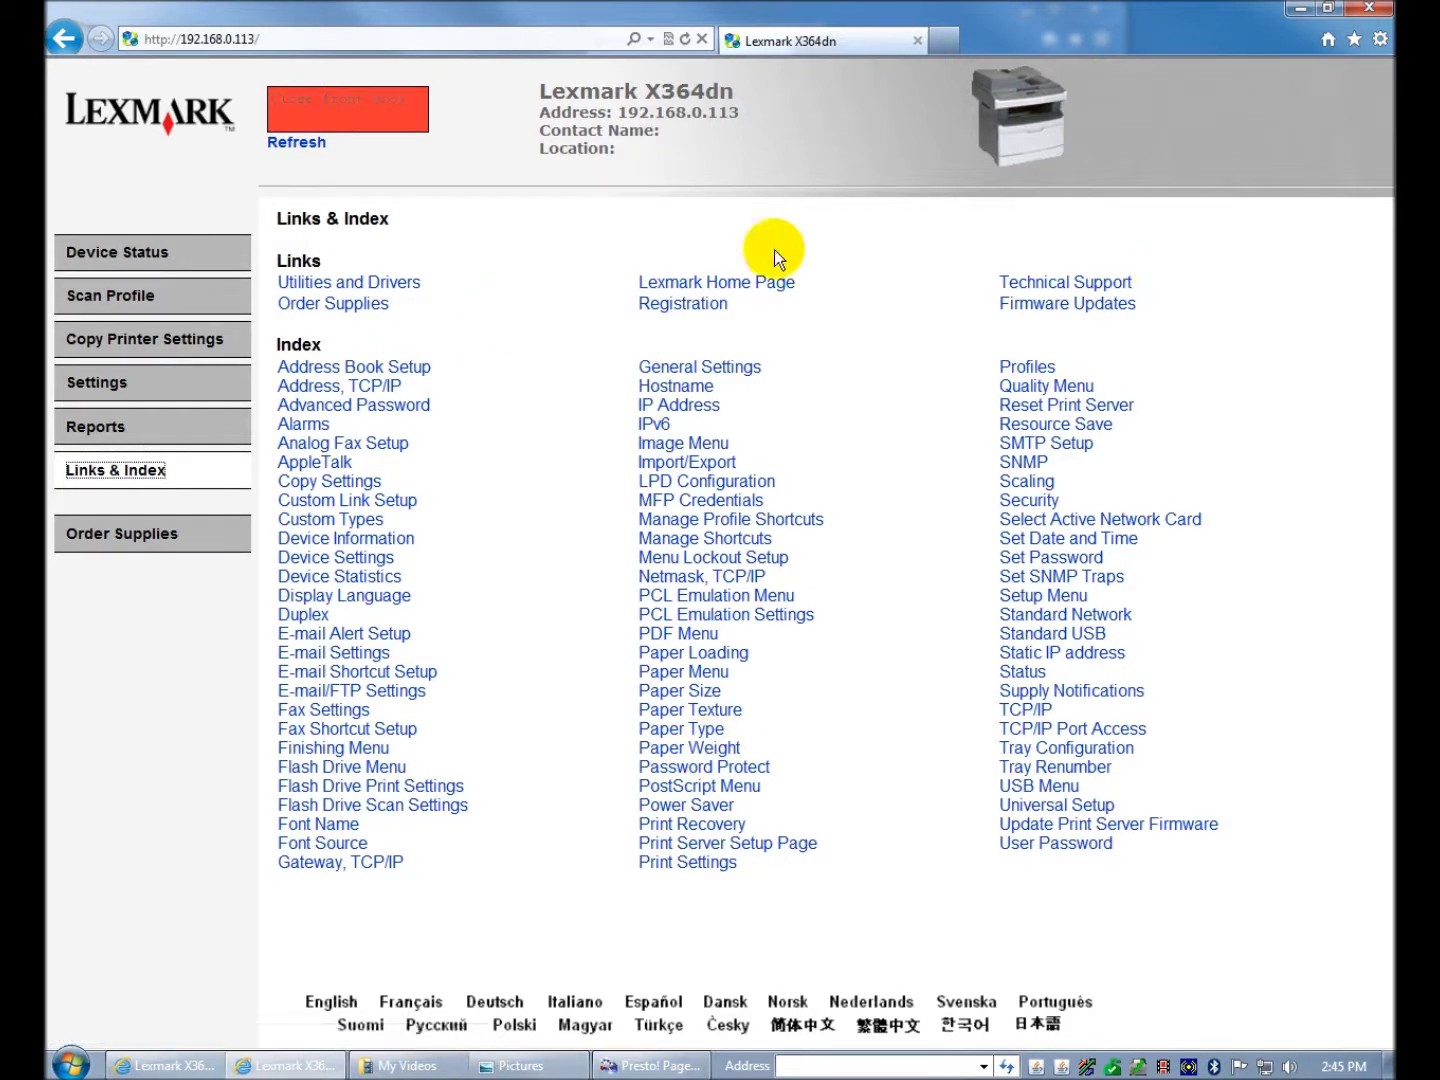
- Open Order Supplies on lexmark.com, close that tab, and return to Device Status
{"action": "left_click", "coordinate": [117, 536]}
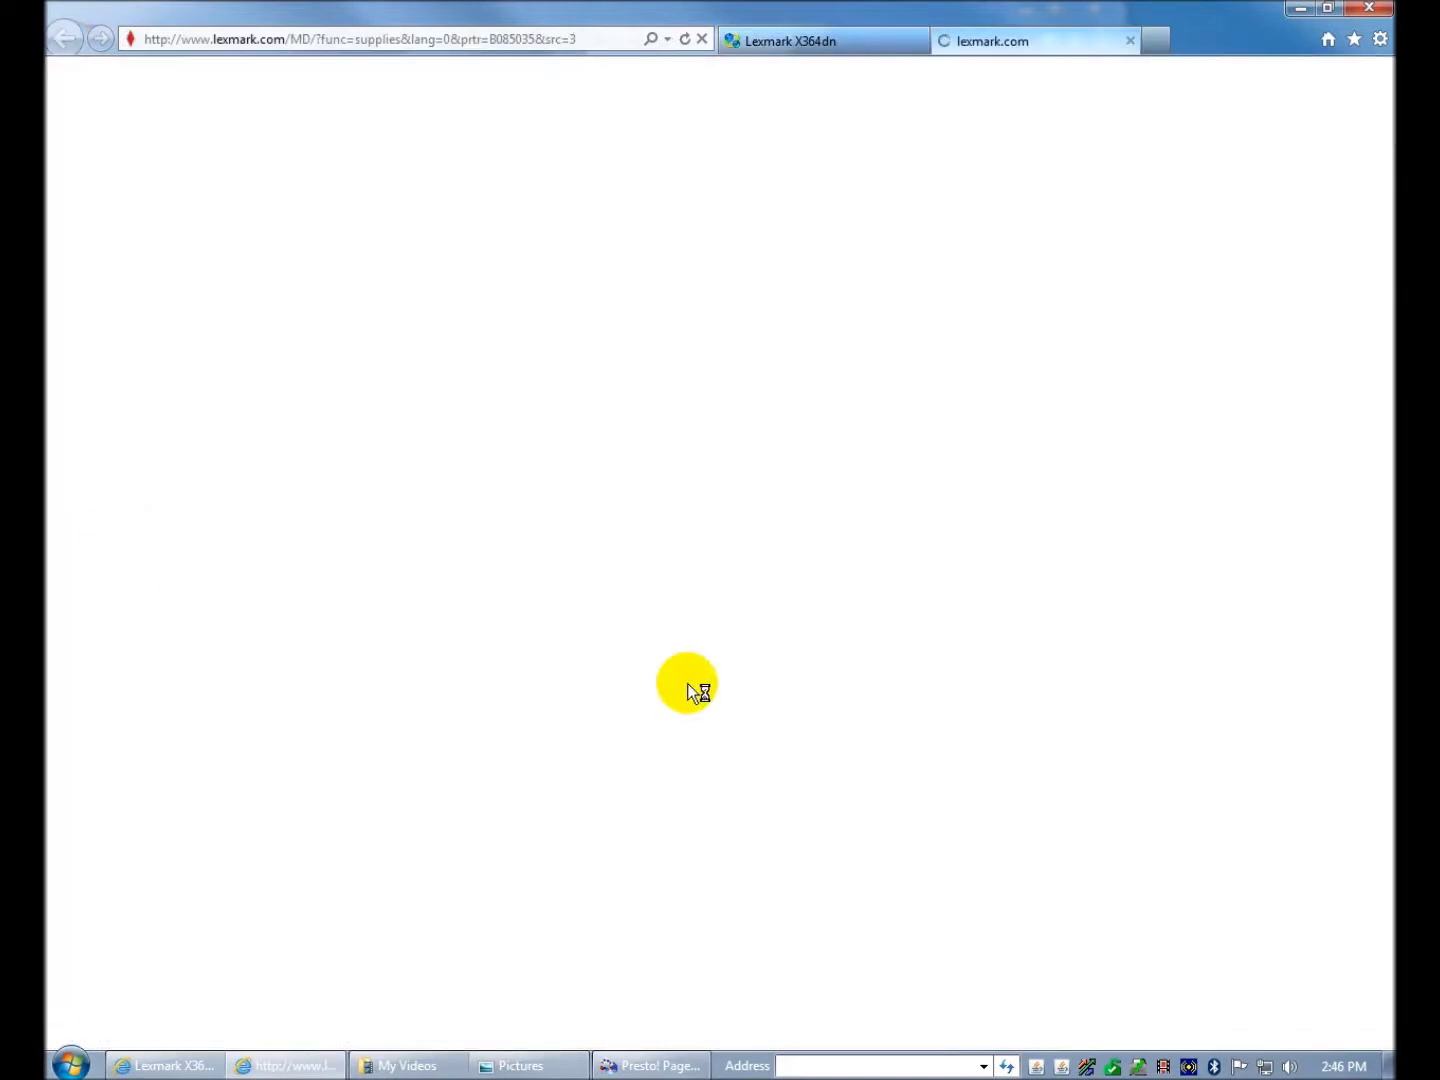
{"action": "left_click", "coordinate": [899, 44]}
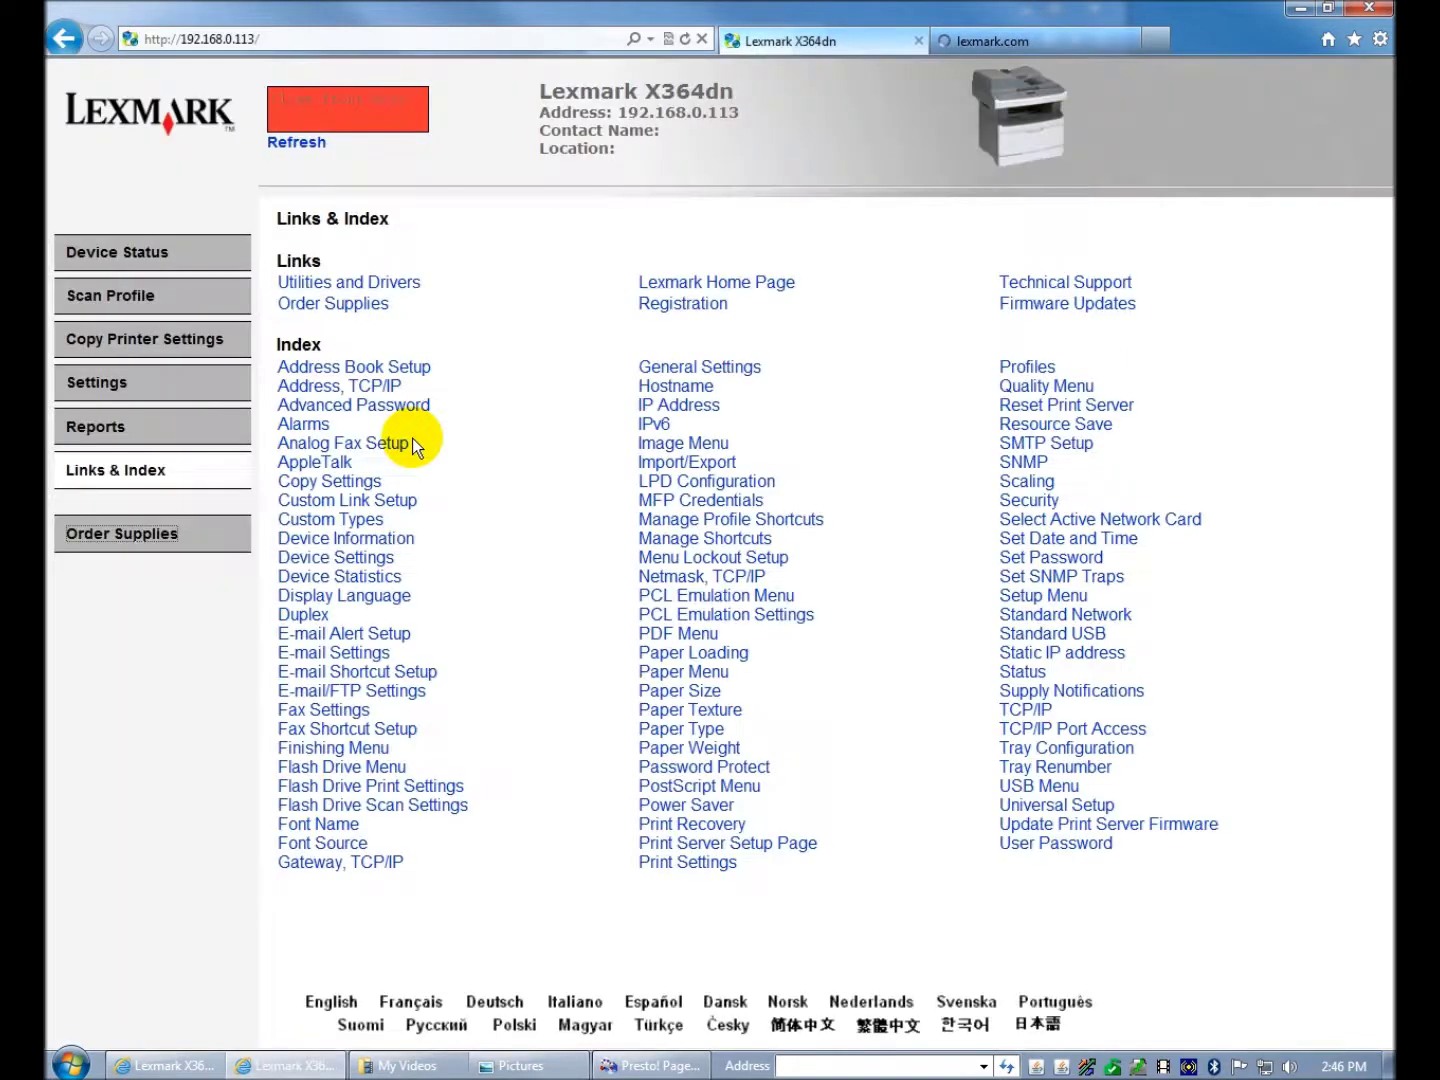
{"action": "left_click", "coordinate": [1129, 42]}
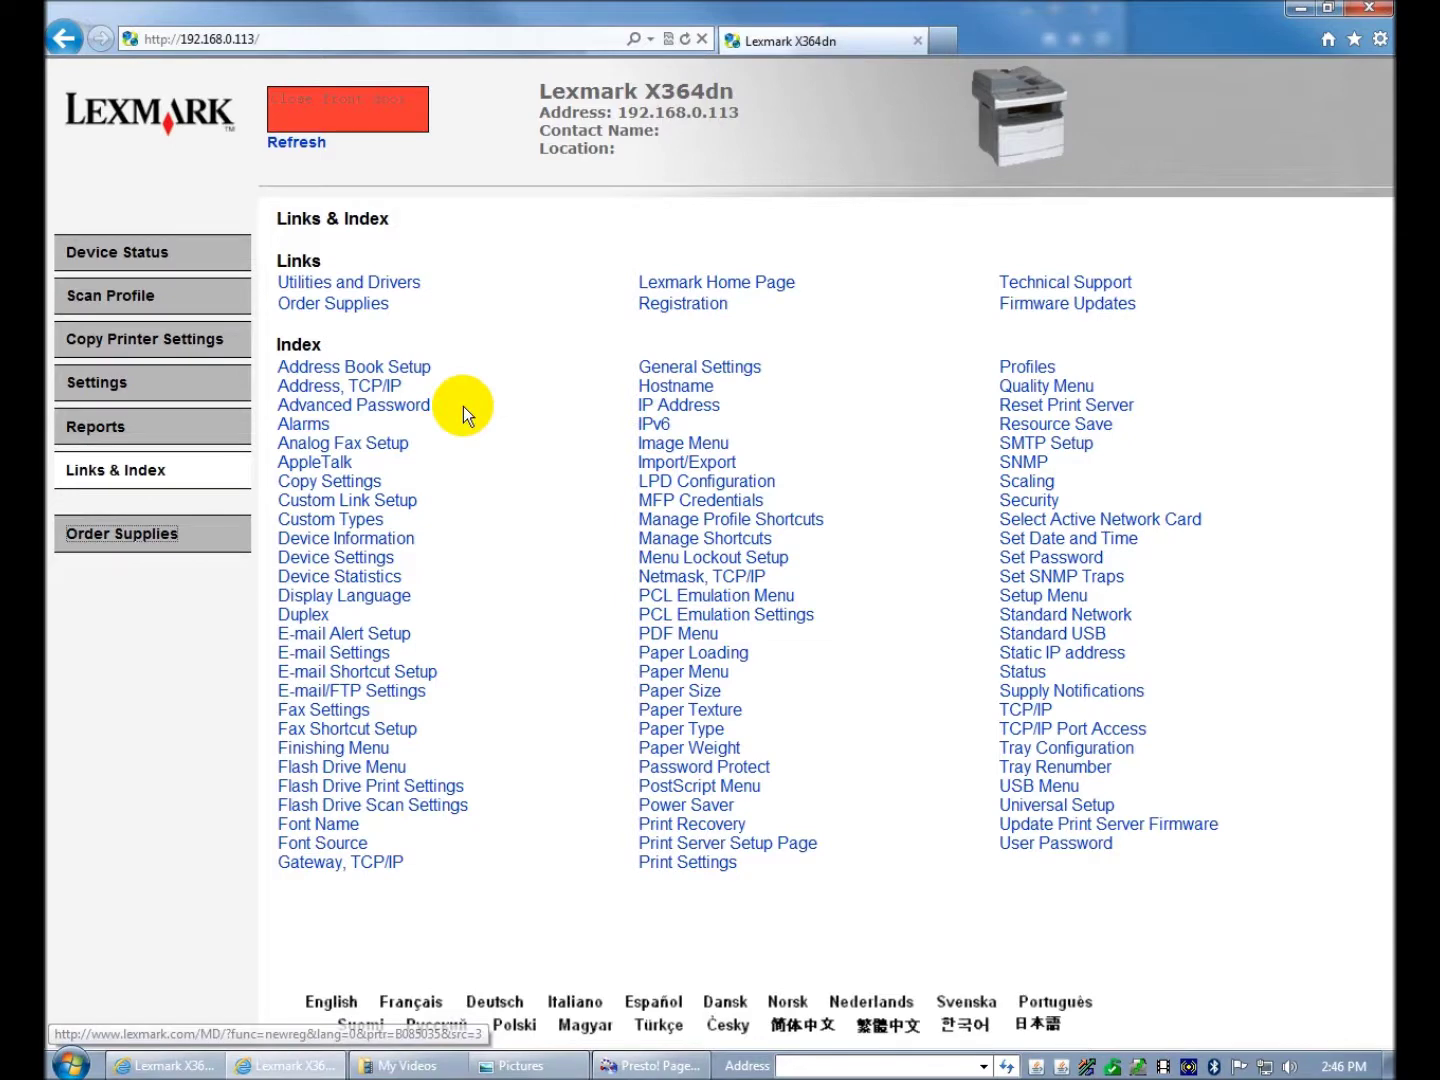
{"action": "left_click", "coordinate": [137, 262]}
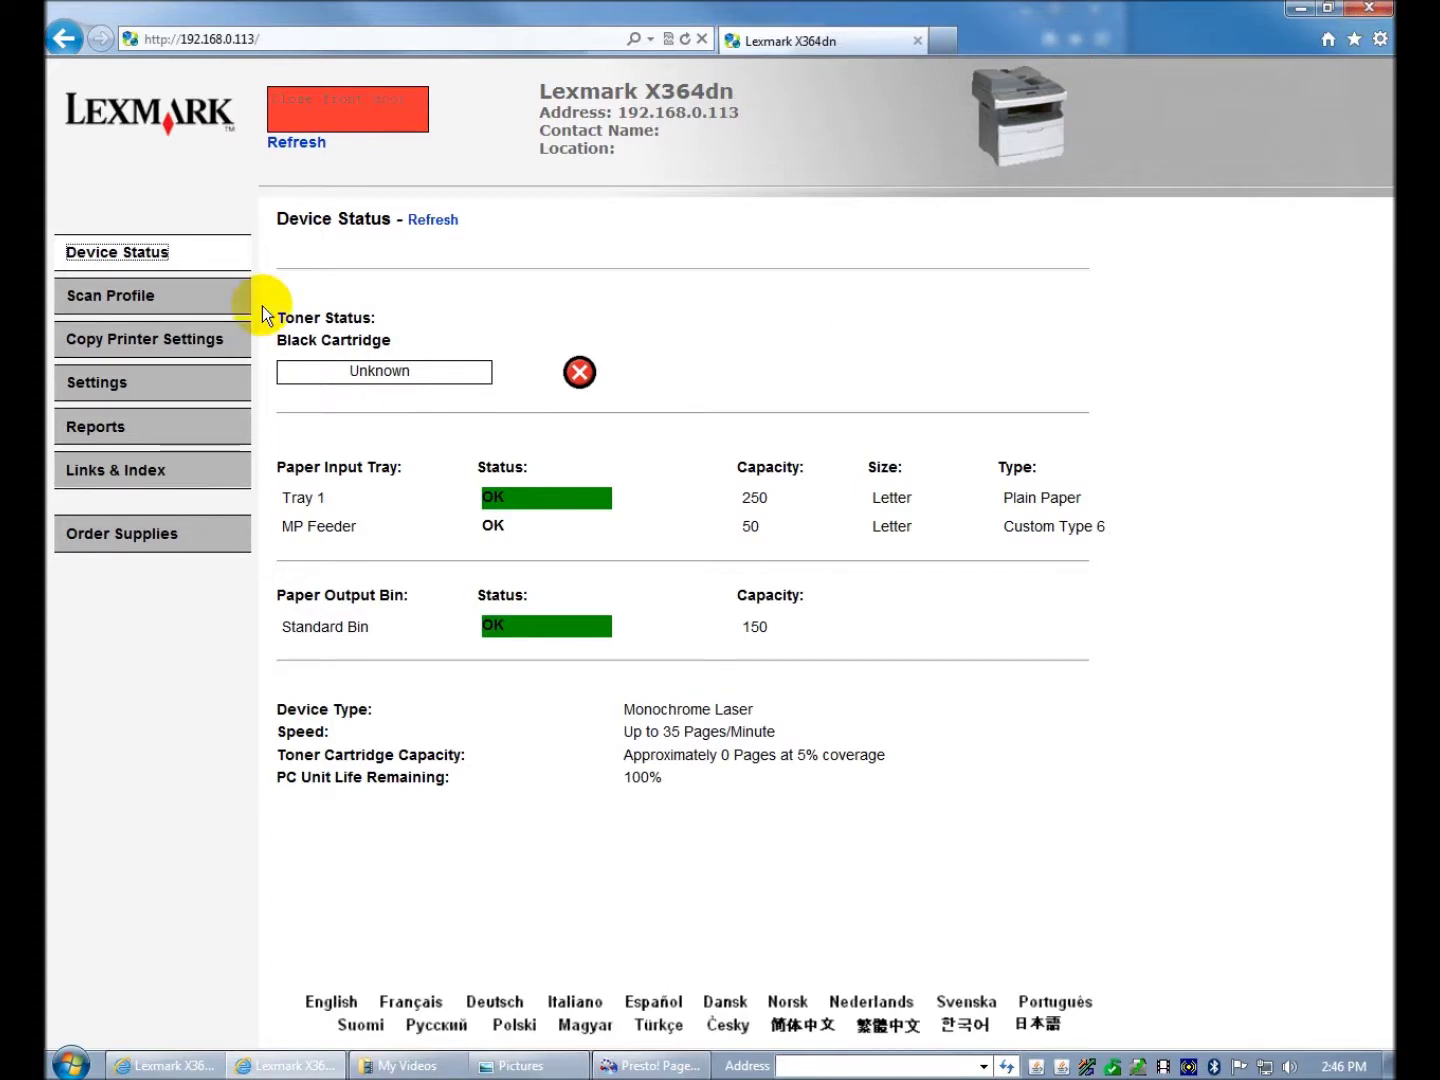
- View the E-mail Settings page under E-mail/FTP Settings, then go back twice to the Settings page
{"action": "left_click", "coordinate": [94, 386]}
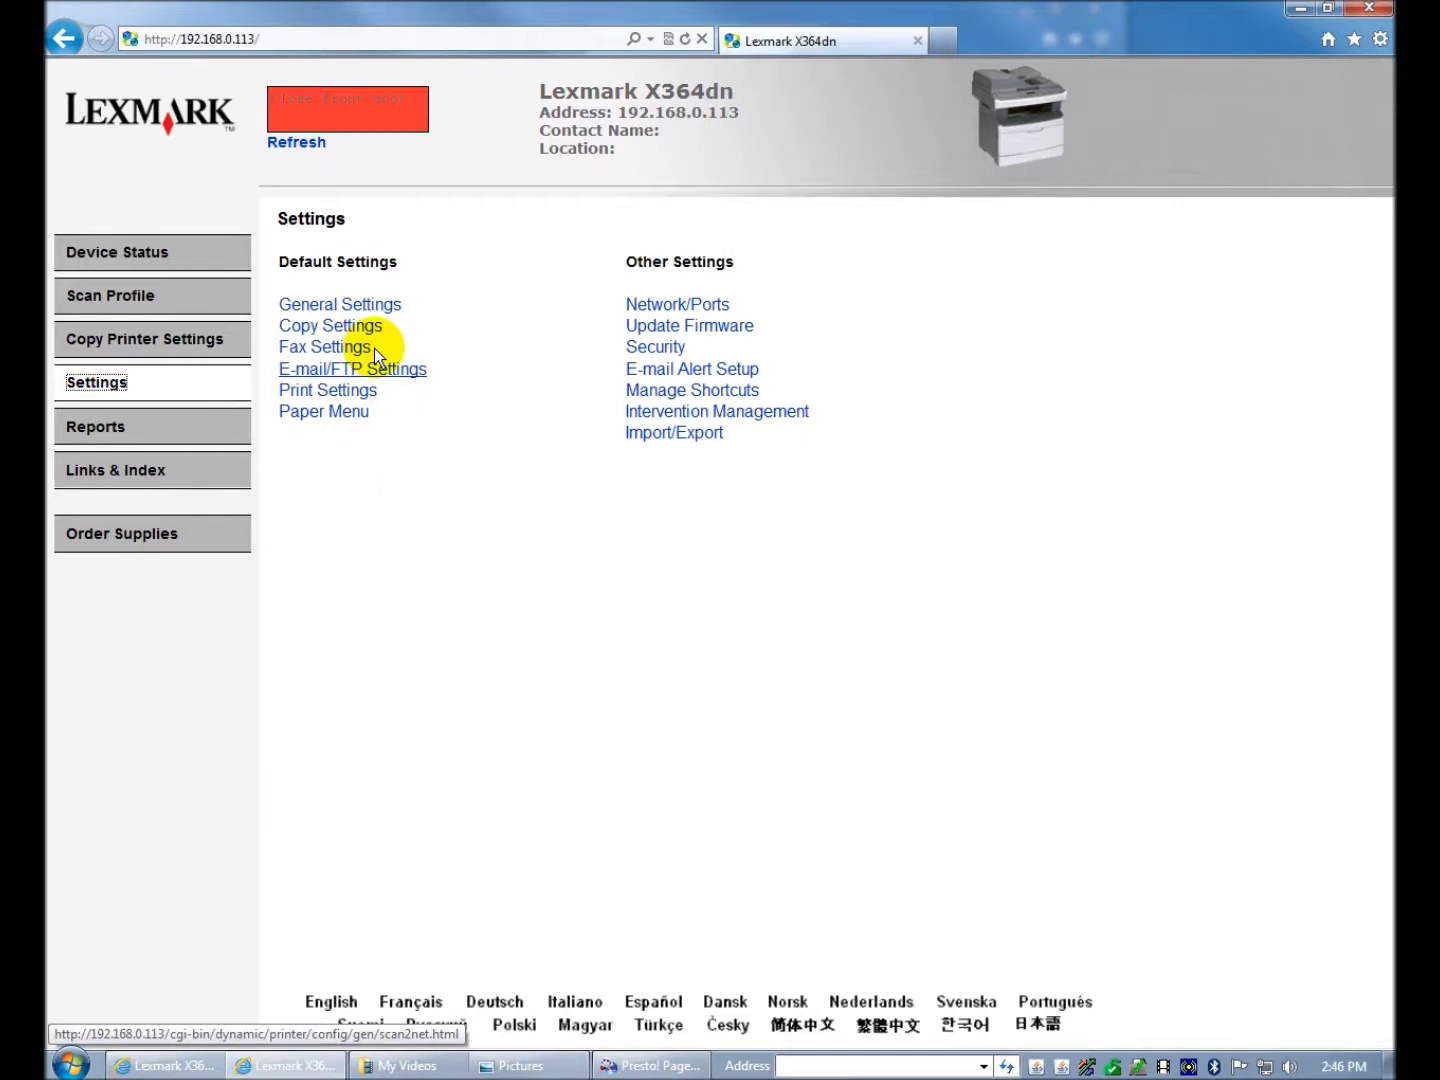
{"action": "left_click", "coordinate": [357, 378]}
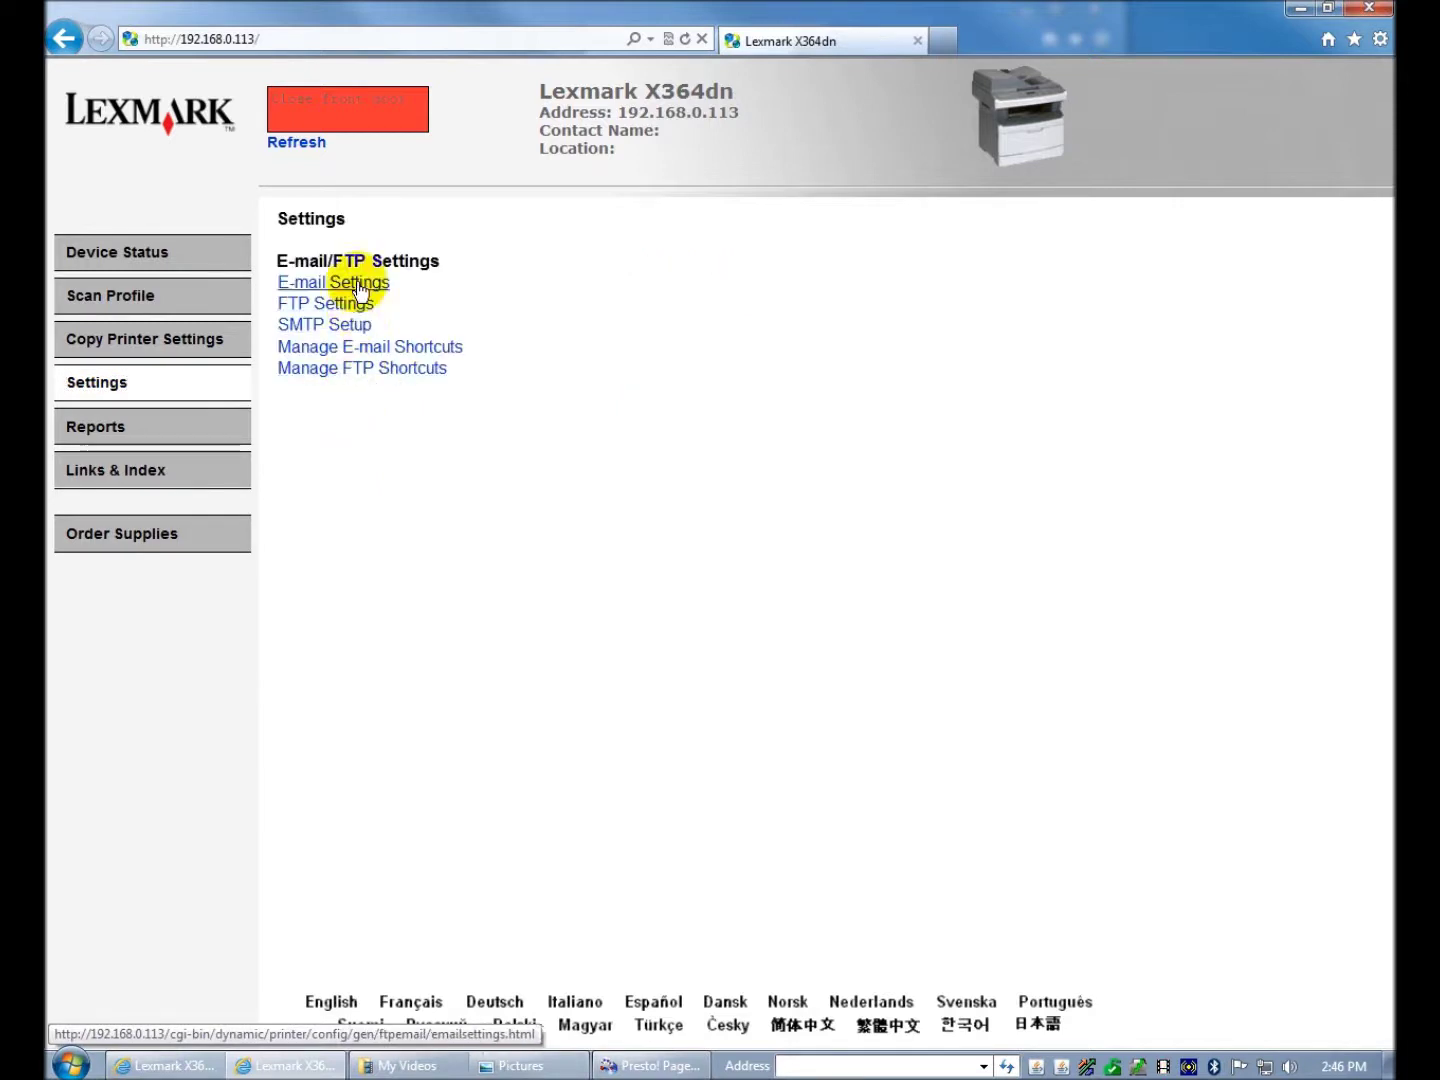
{"action": "left_click", "coordinate": [354, 284]}
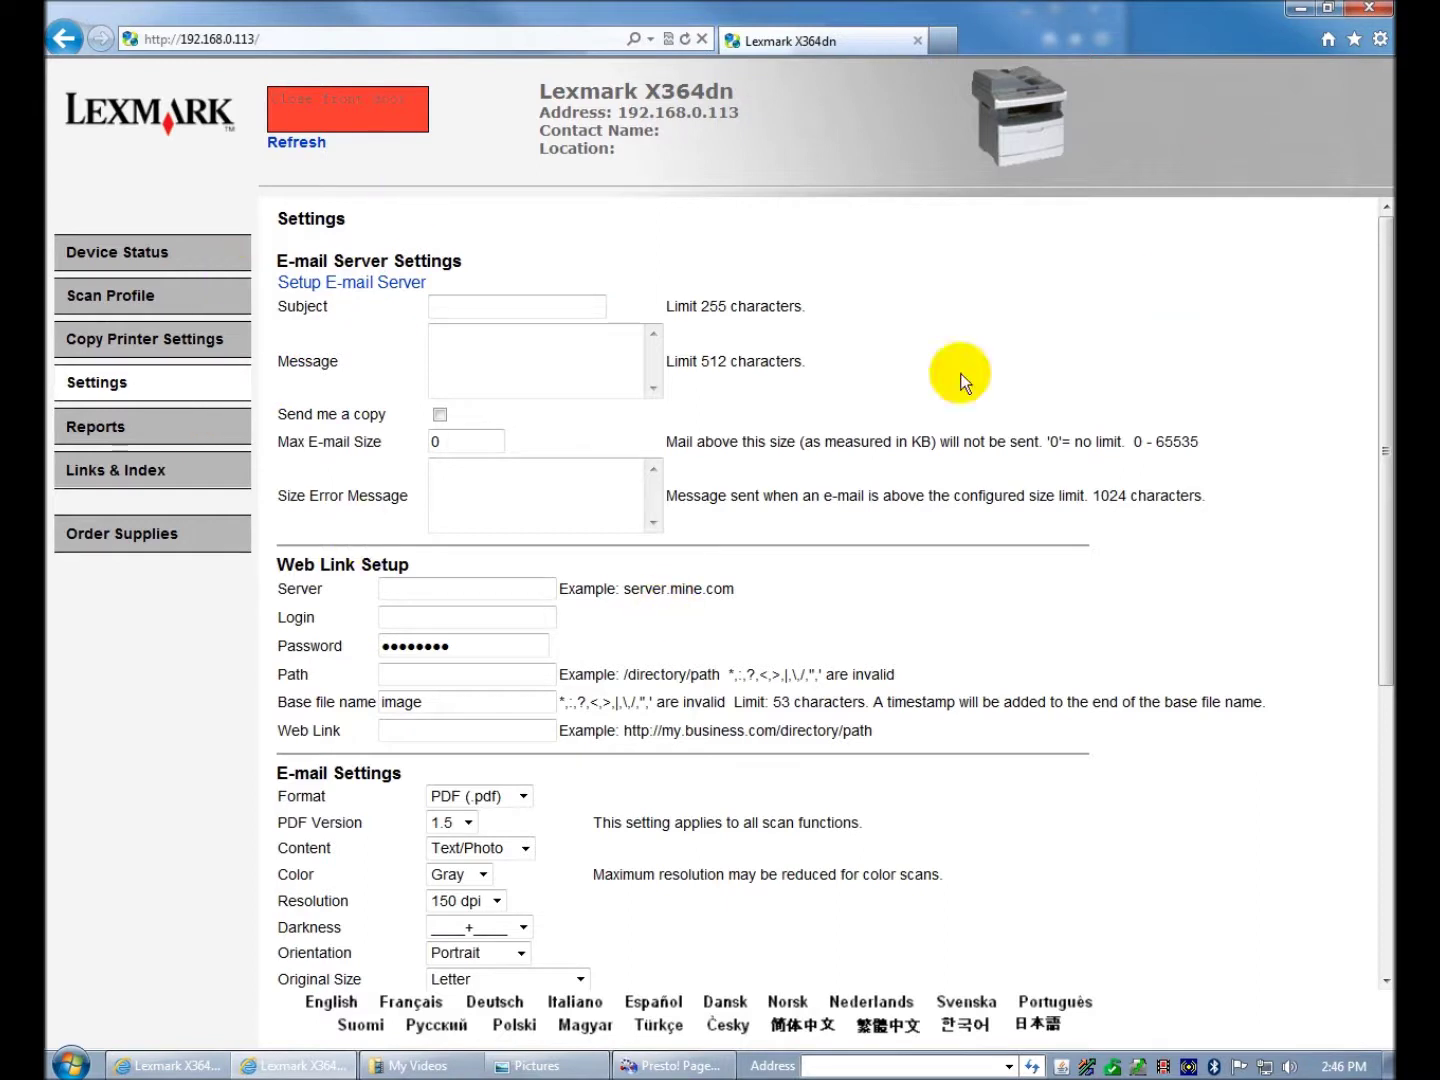
{"action": "left_click", "coordinate": [66, 40]}
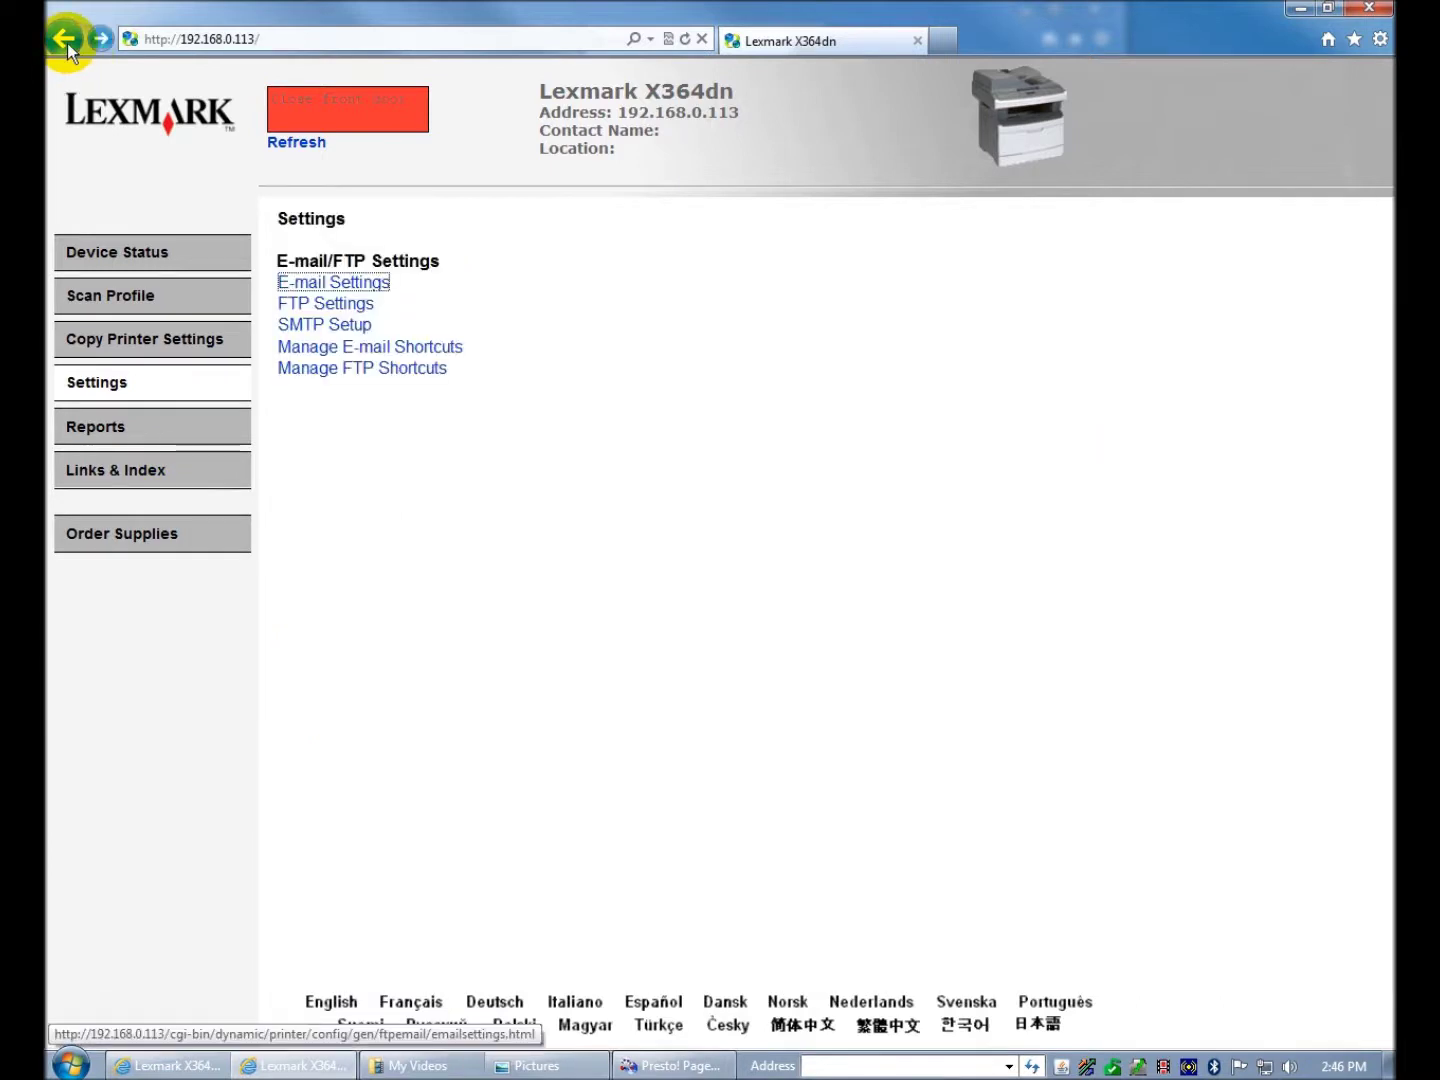
{"action": "left_click", "coordinate": [66, 41]}
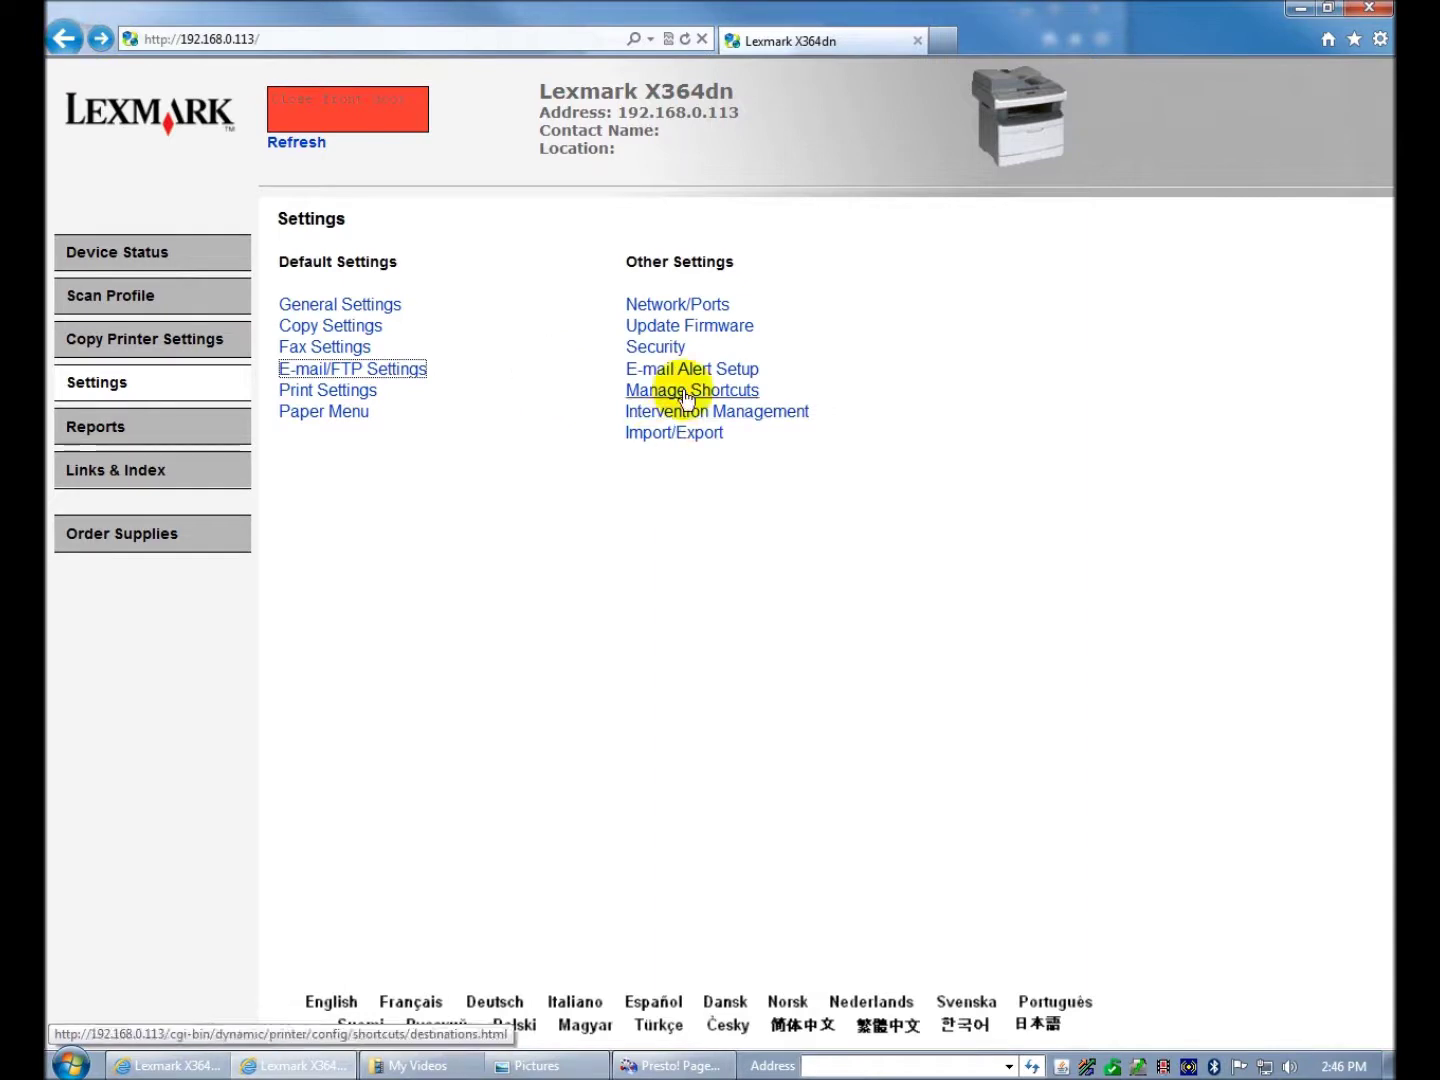
- Check the Security > Web Page Password Protect options, including the Paper Menu choices, then close the browser window
{"action": "left_click", "coordinate": [668, 347]}
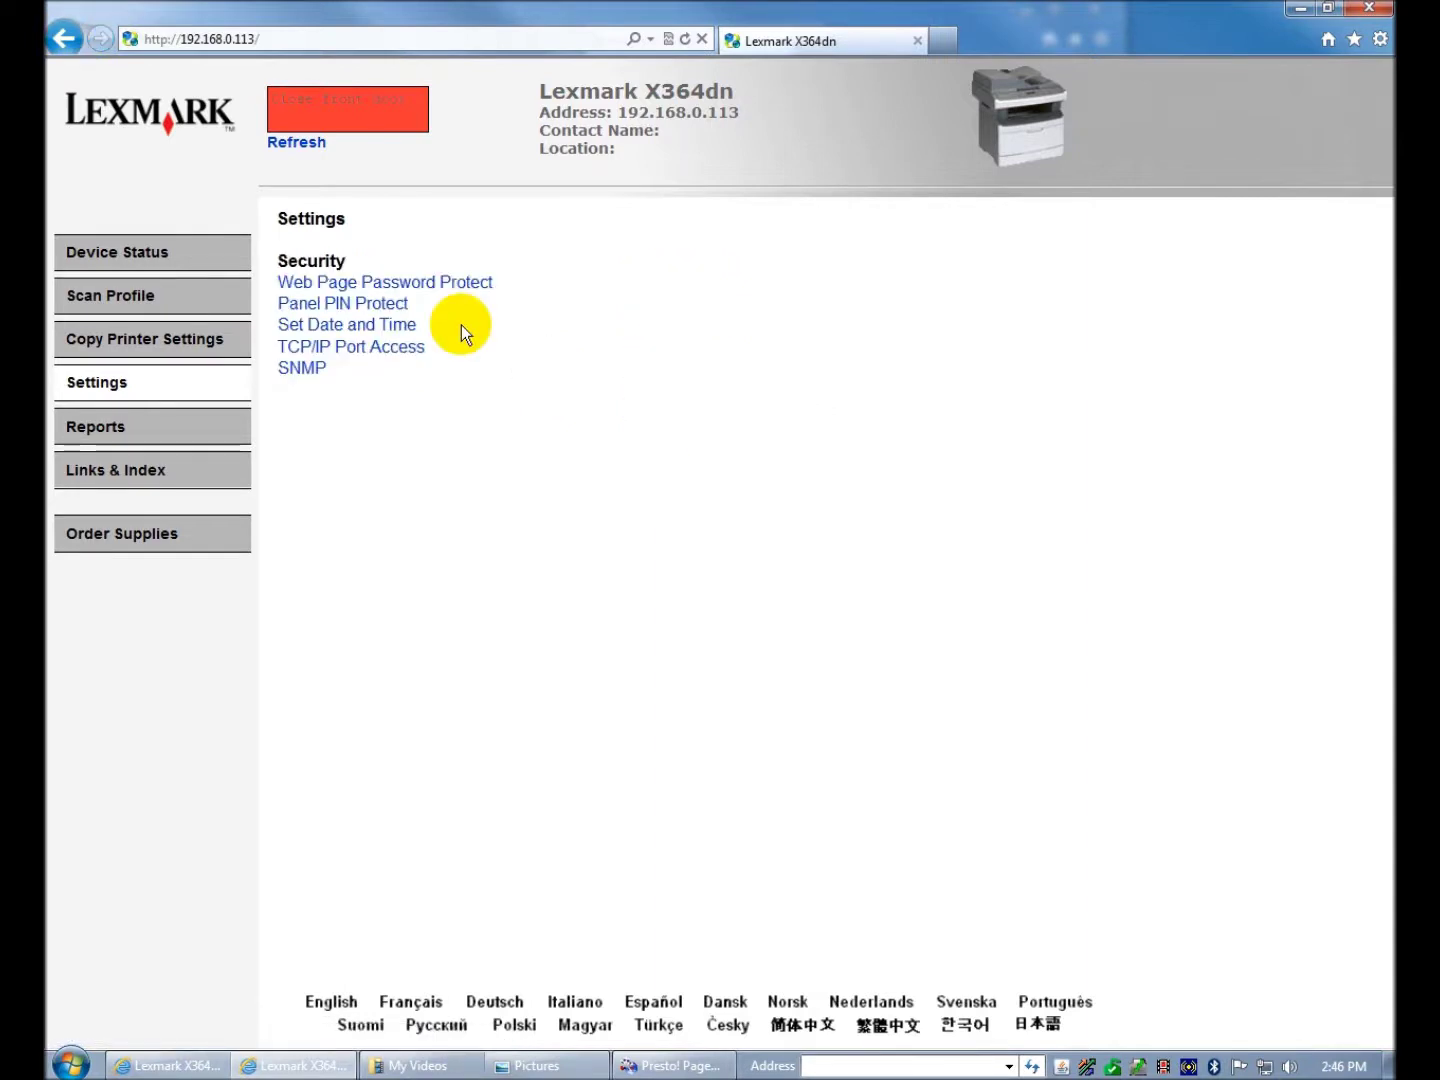
{"action": "left_click", "coordinate": [410, 282]}
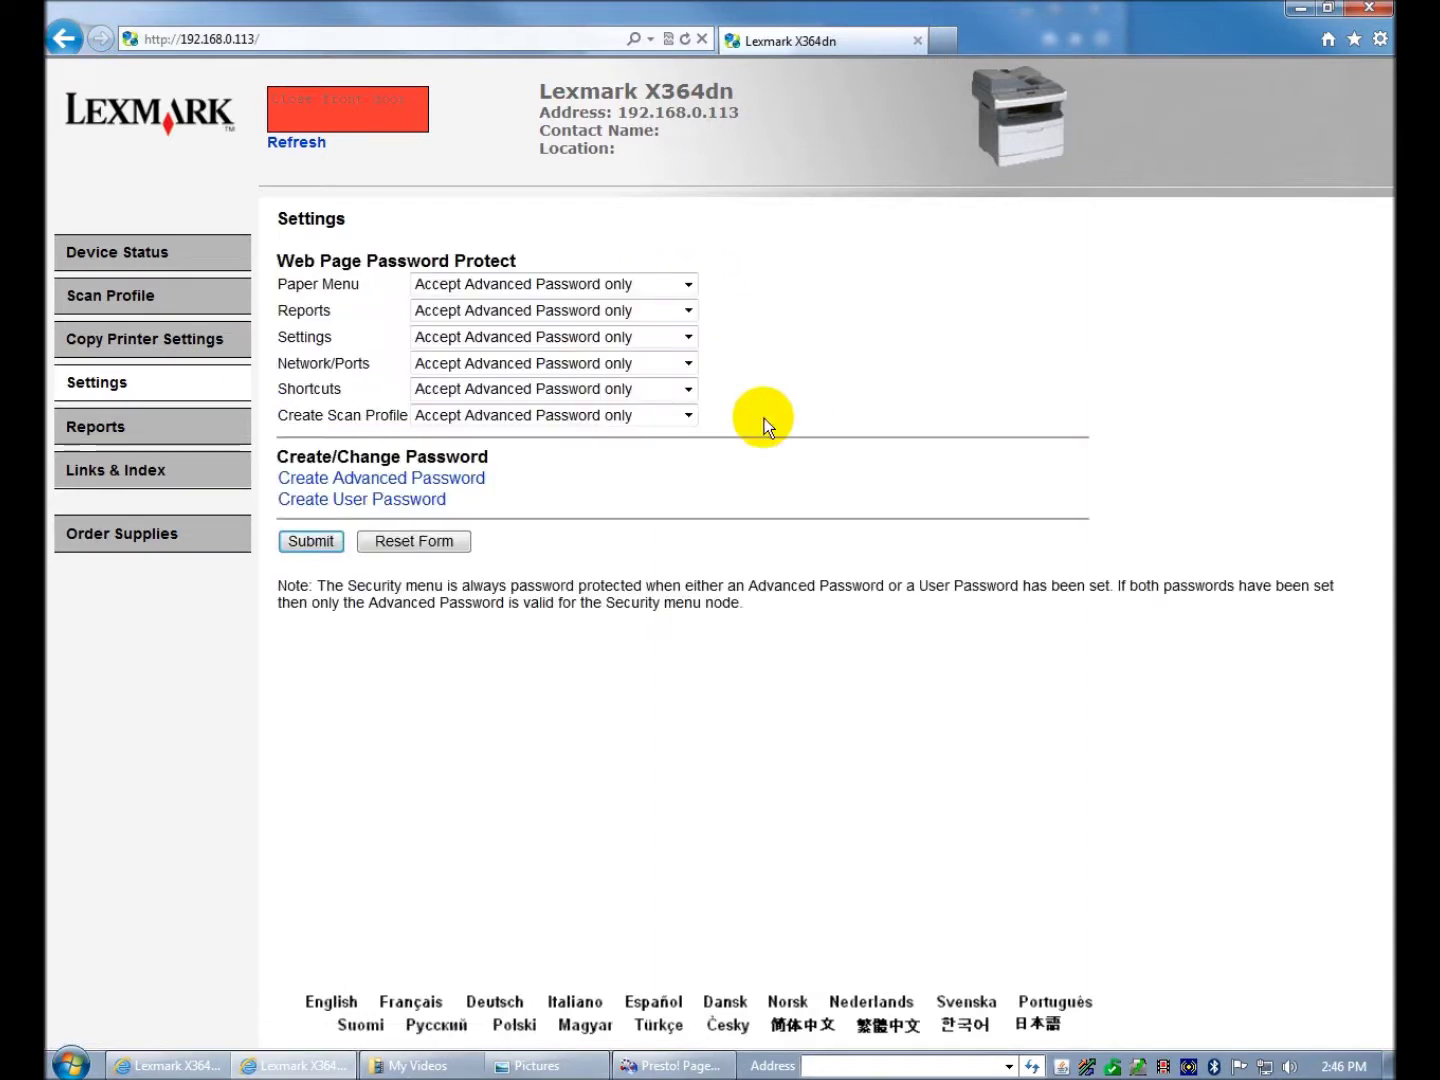
{"action": "left_click", "coordinate": [689, 287]}
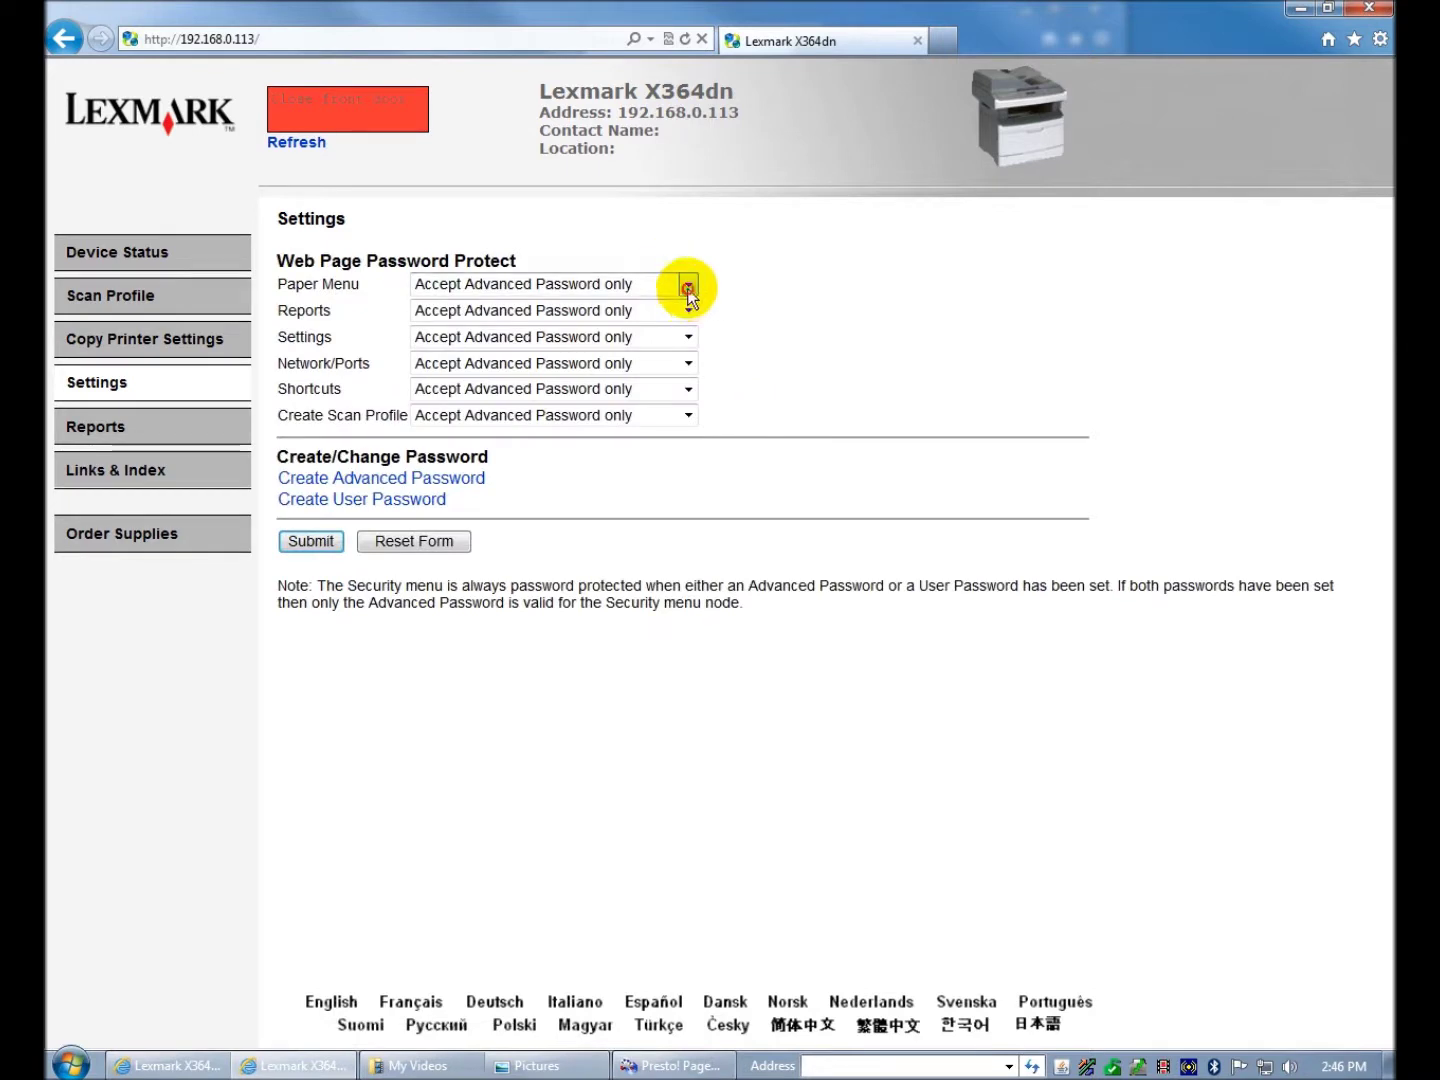
{"action": "left_click", "coordinate": [691, 289]}
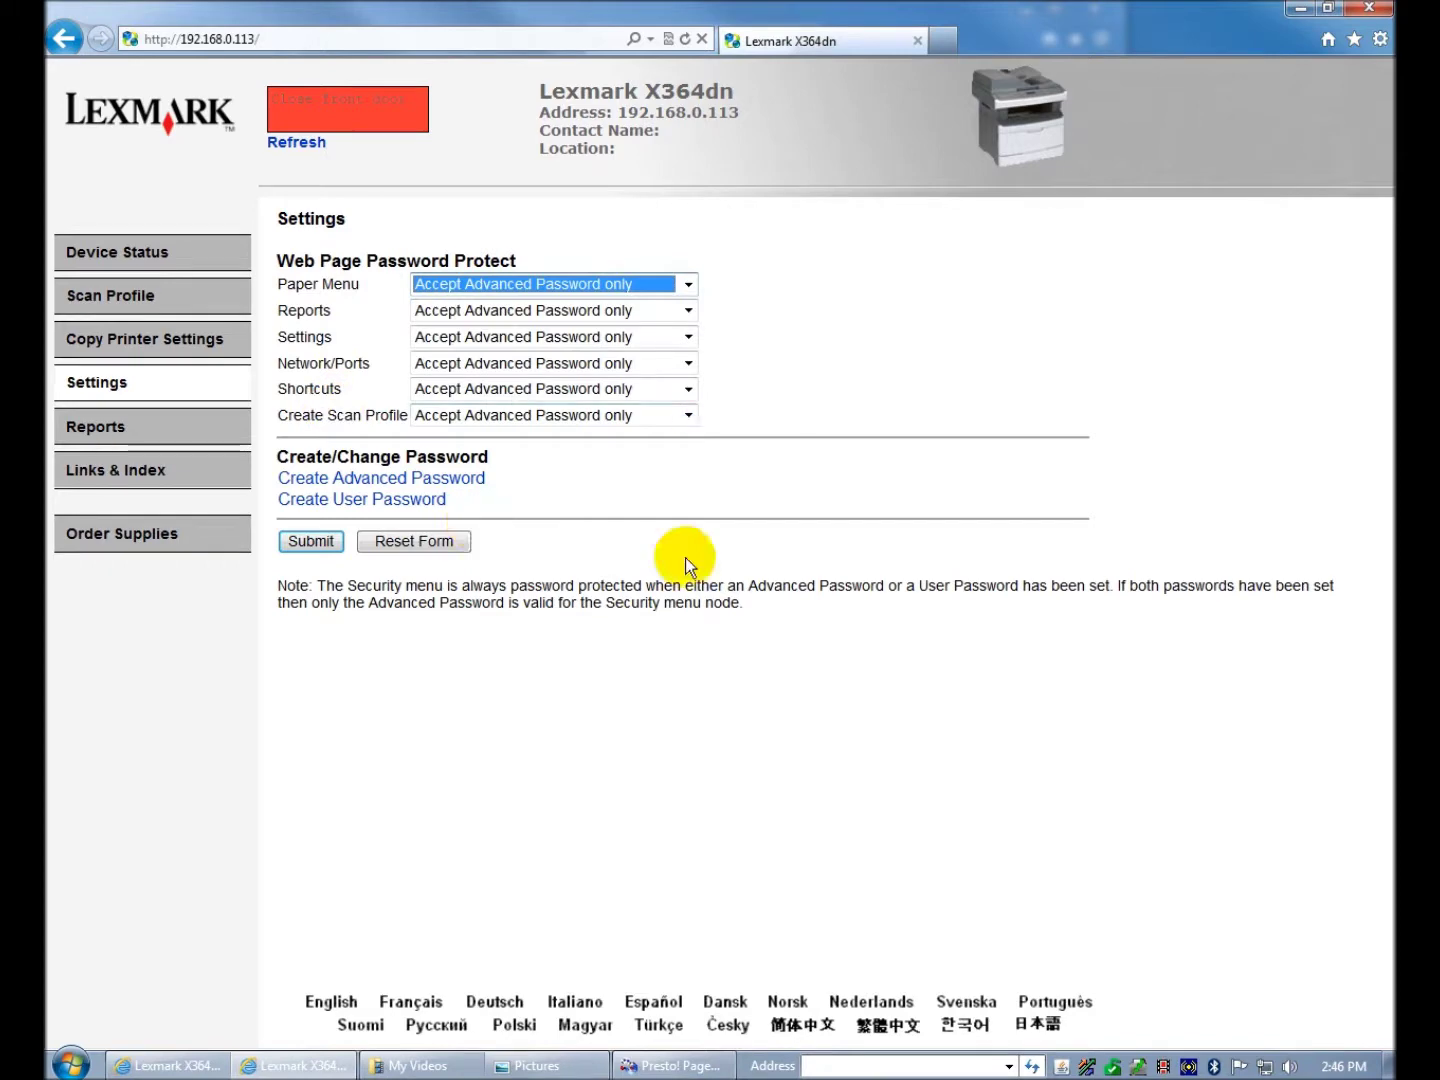
{"action": "left_click", "coordinate": [1365, 13]}
- Back in PageManager, get past the no-scanner warning and select Lexmark Network TWAIN Scan as the source
{"action": "left_click", "coordinate": [1100, 12]}
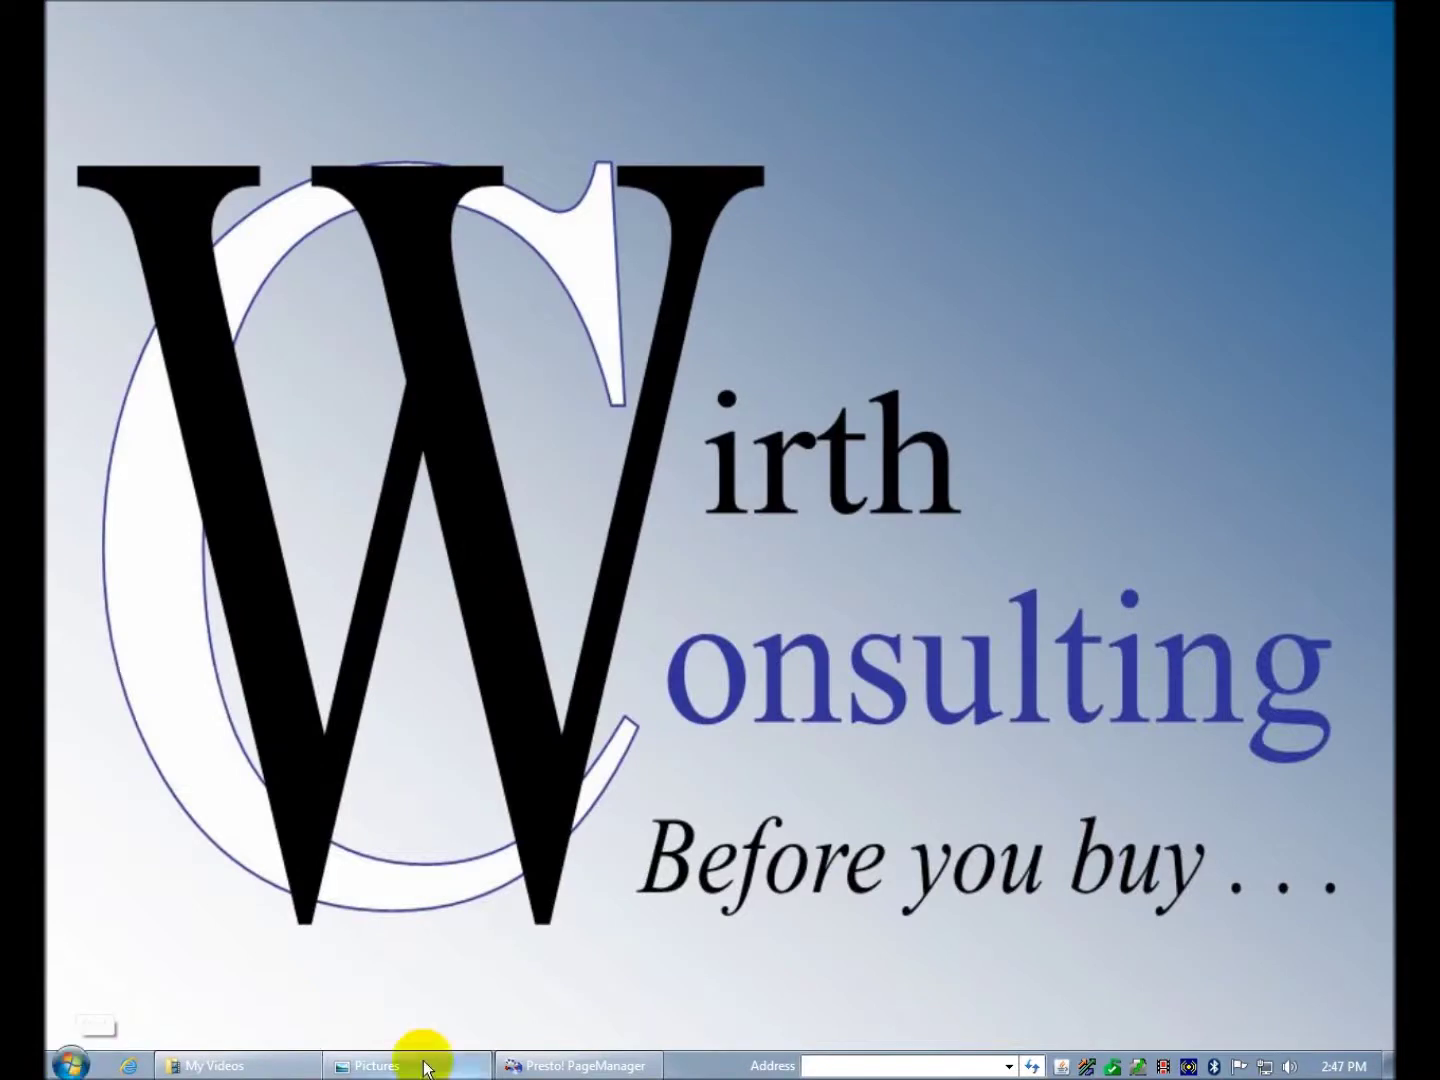
{"action": "left_click", "coordinate": [524, 1062]}
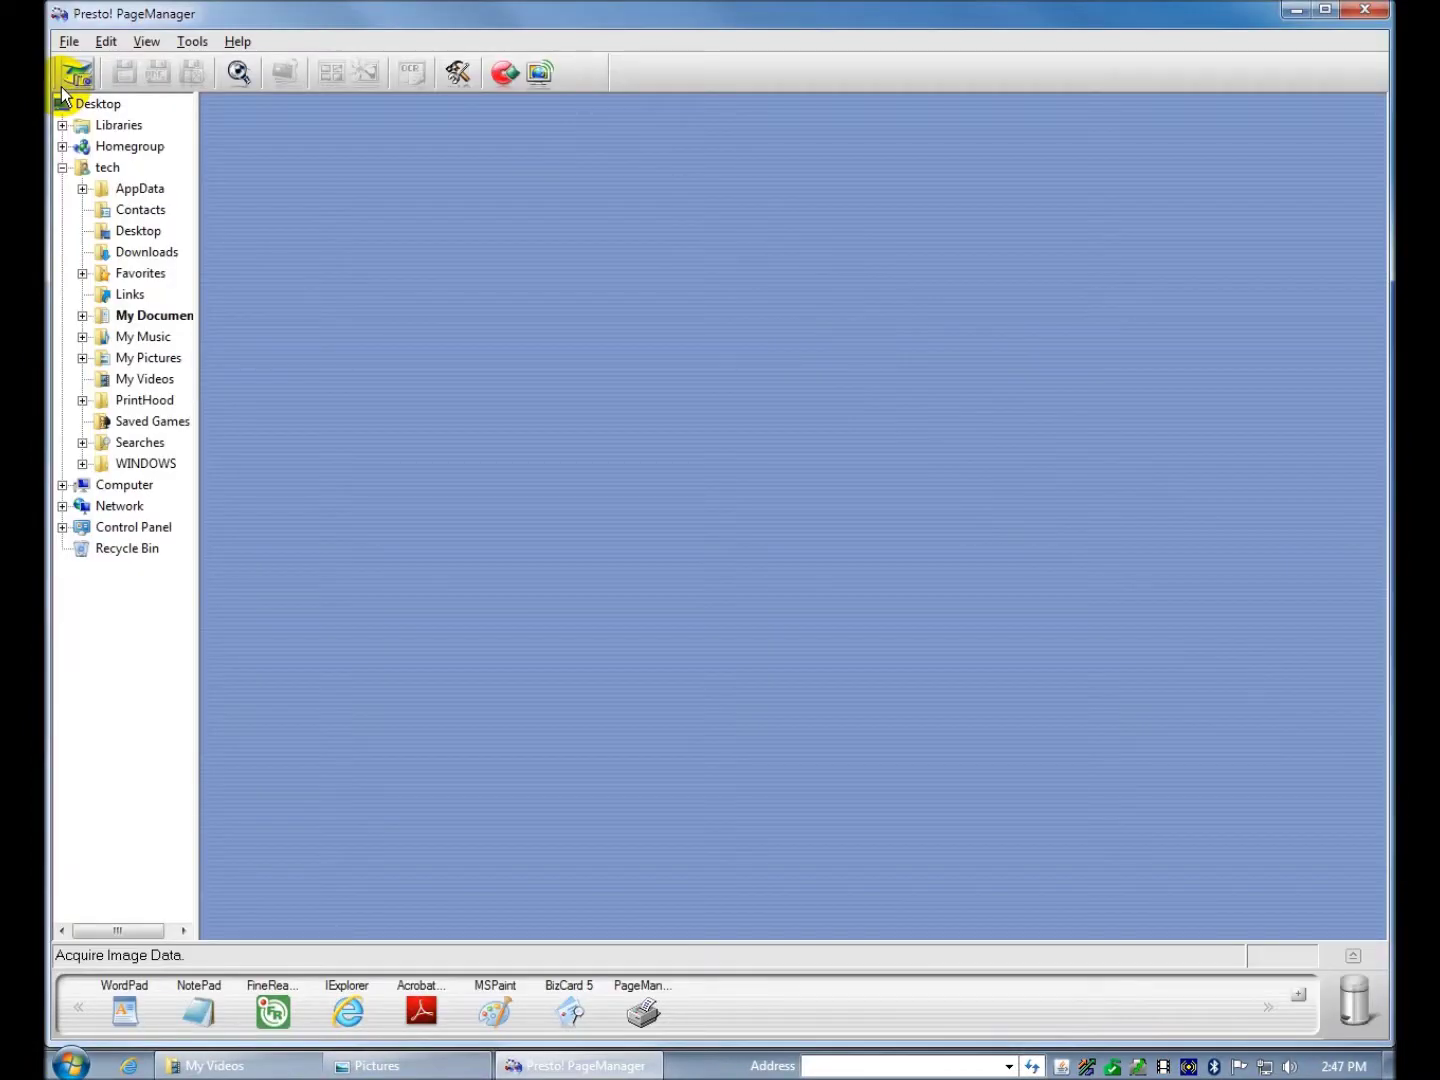
{"action": "left_click", "coordinate": [72, 86]}
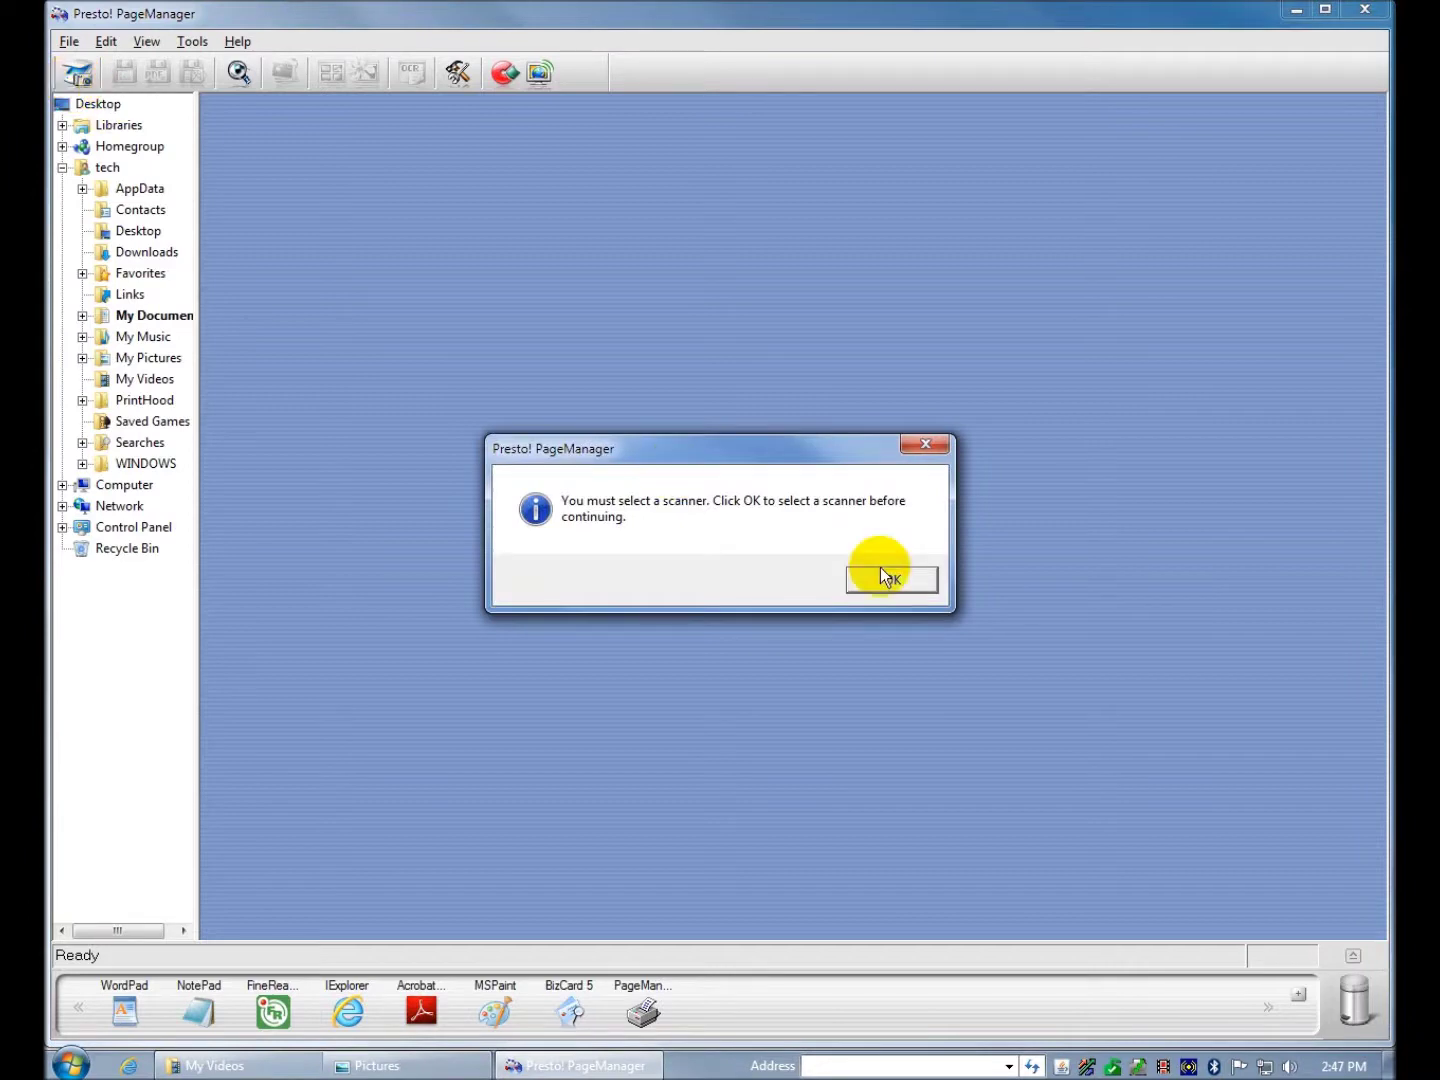
{"action": "left_click", "coordinate": [877, 581]}
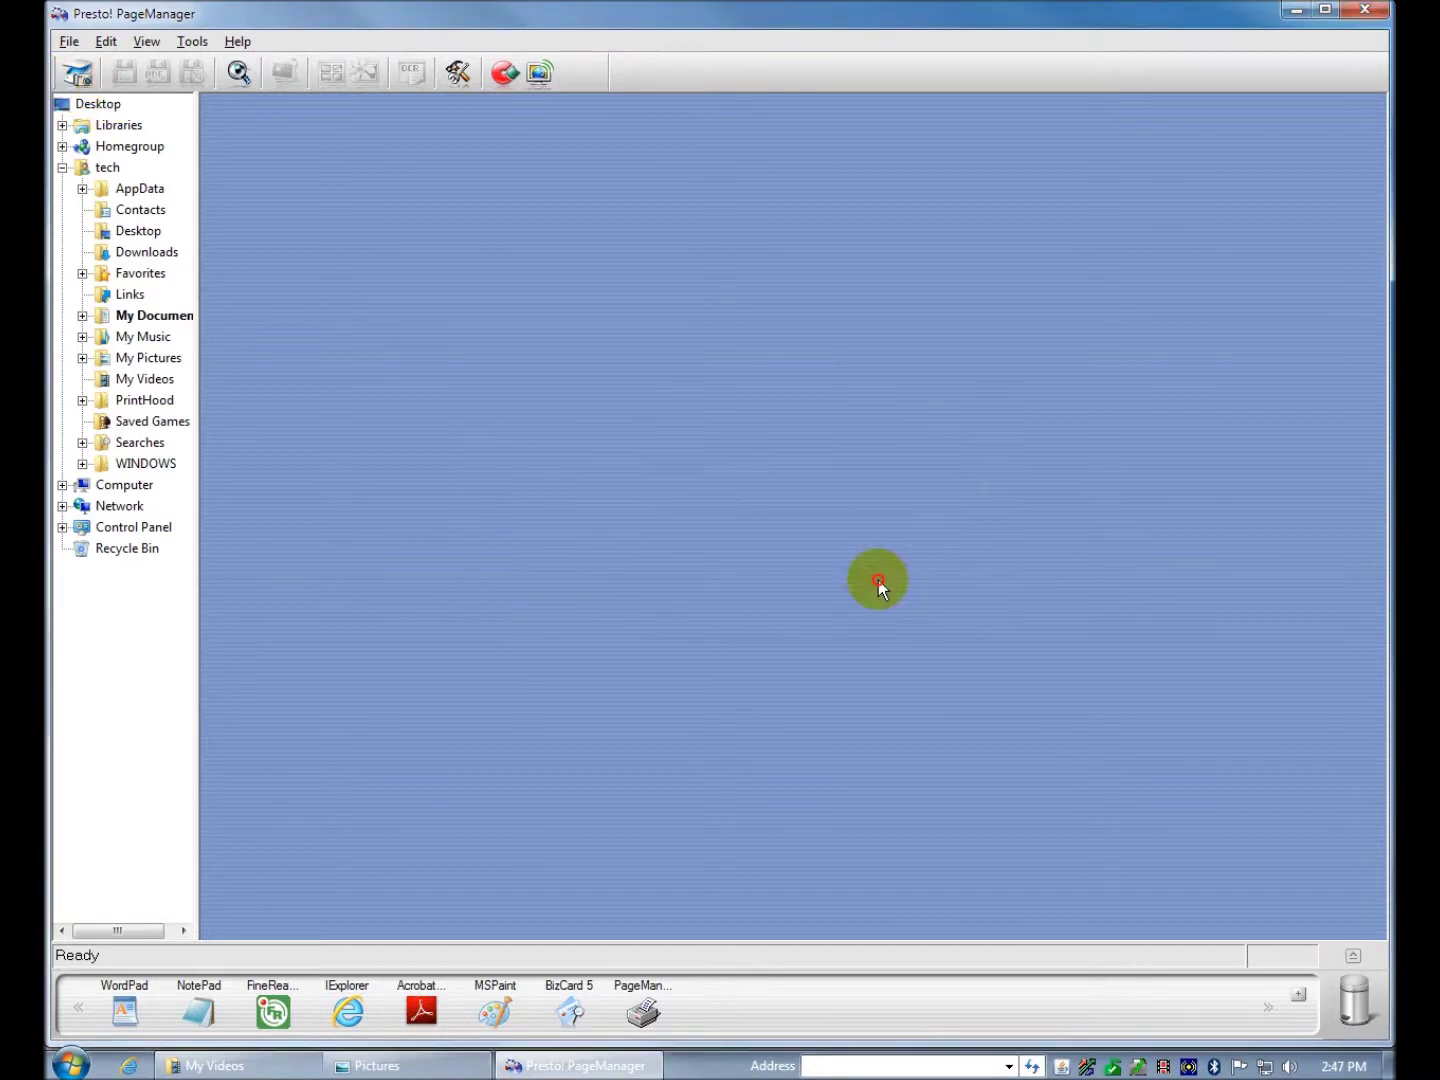
{"action": "left_click", "coordinate": [76, 72]}
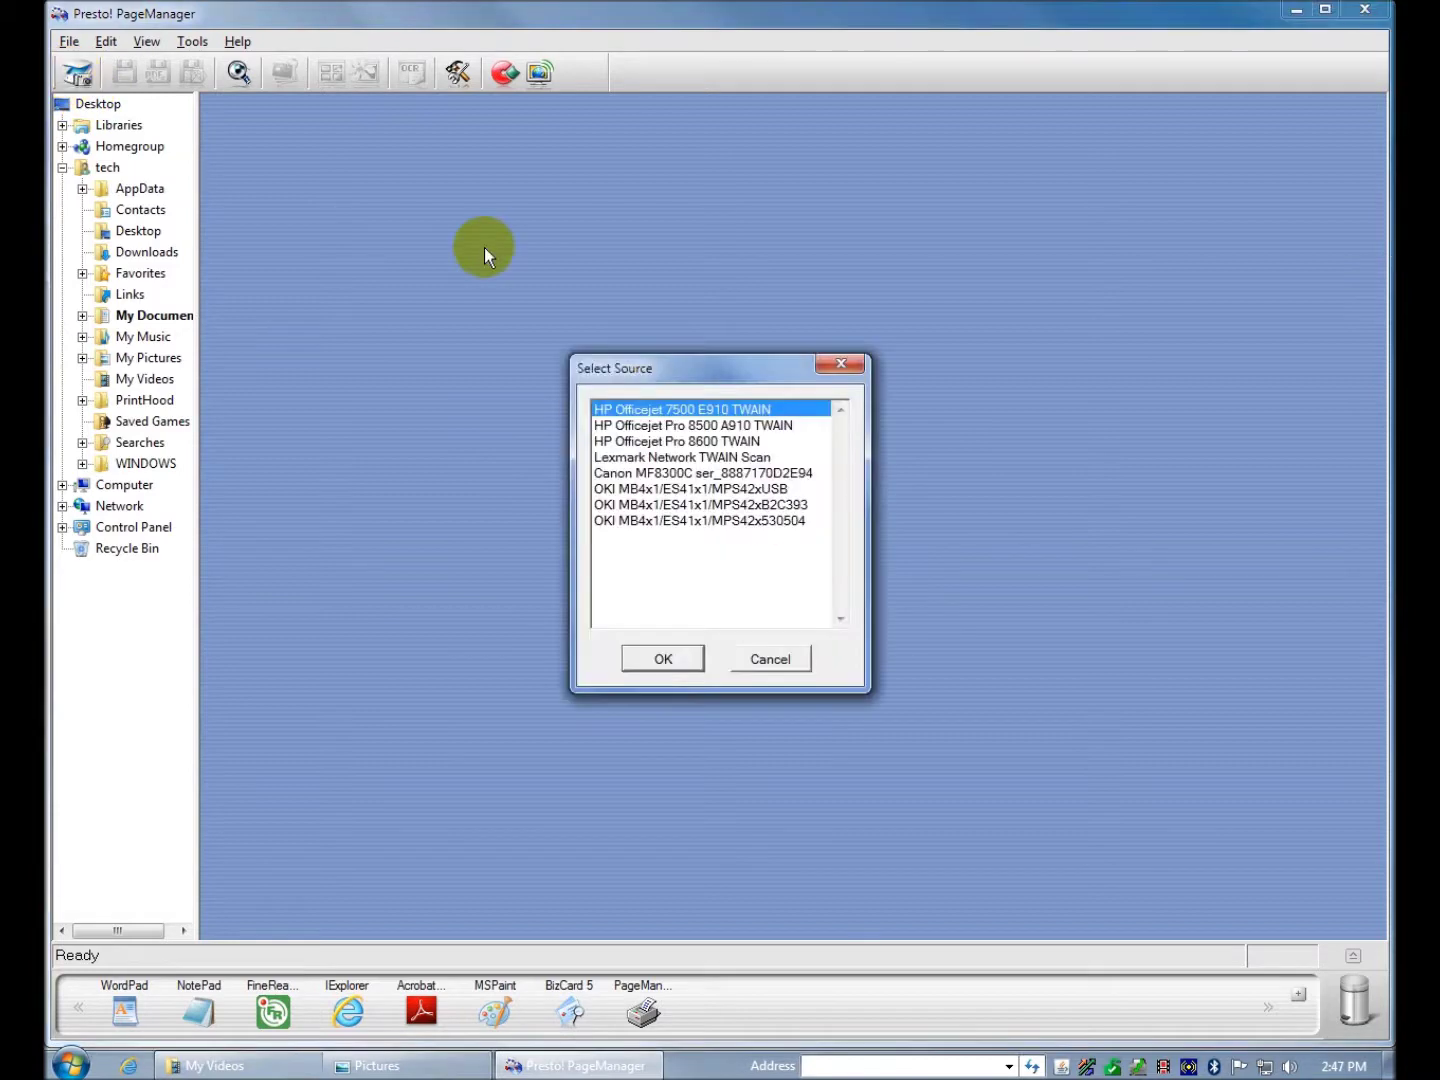
{"action": "left_click", "coordinate": [678, 456]}
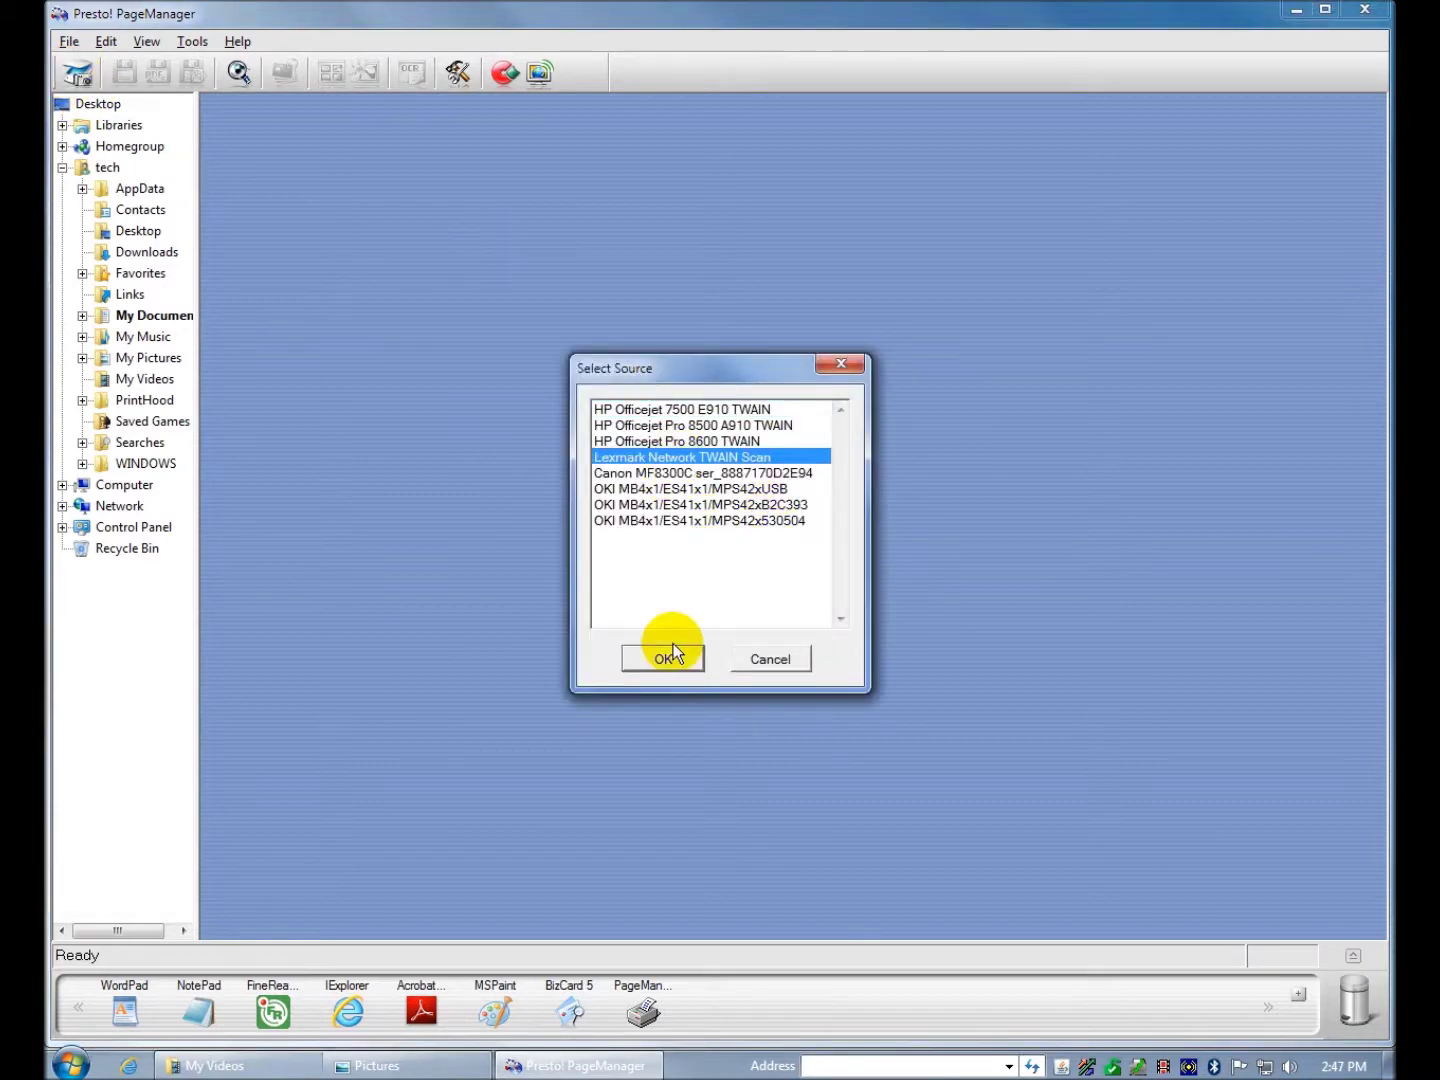
{"action": "left_click", "coordinate": [678, 658]}
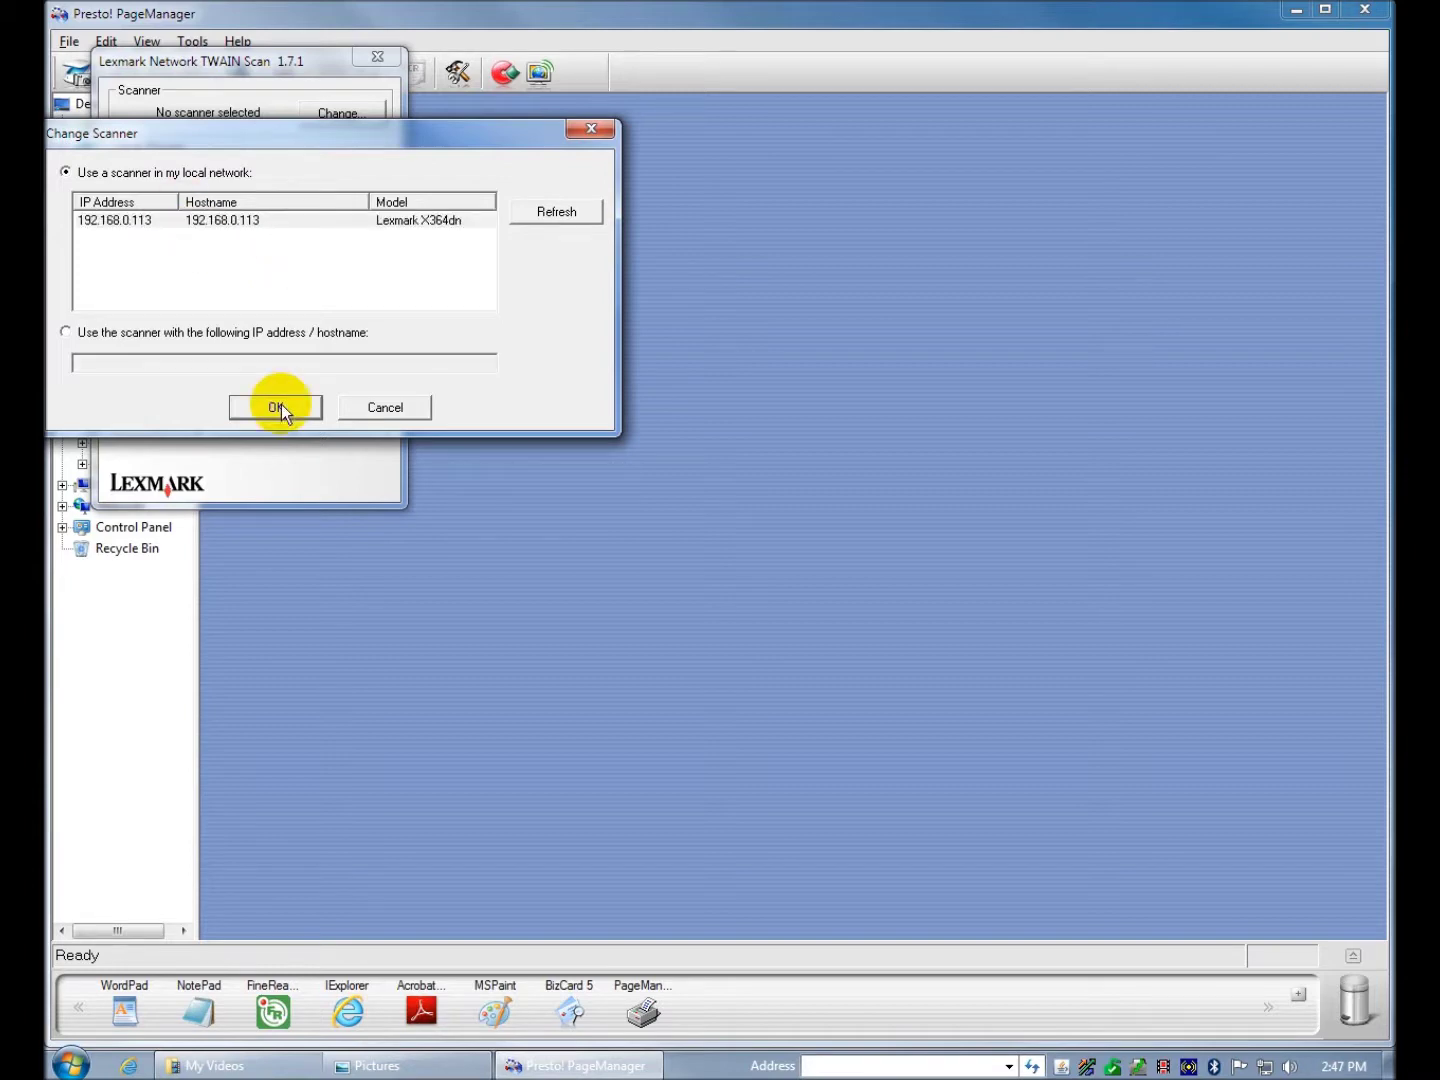
- Choose the networked Lexmark X364dn and apply the Text/Graphics preset (150 dpi, Letter, Portrait, 8-bit Grayscale)
{"action": "left_click", "coordinate": [237, 222]}
{"action": "left_click", "coordinate": [271, 407]}
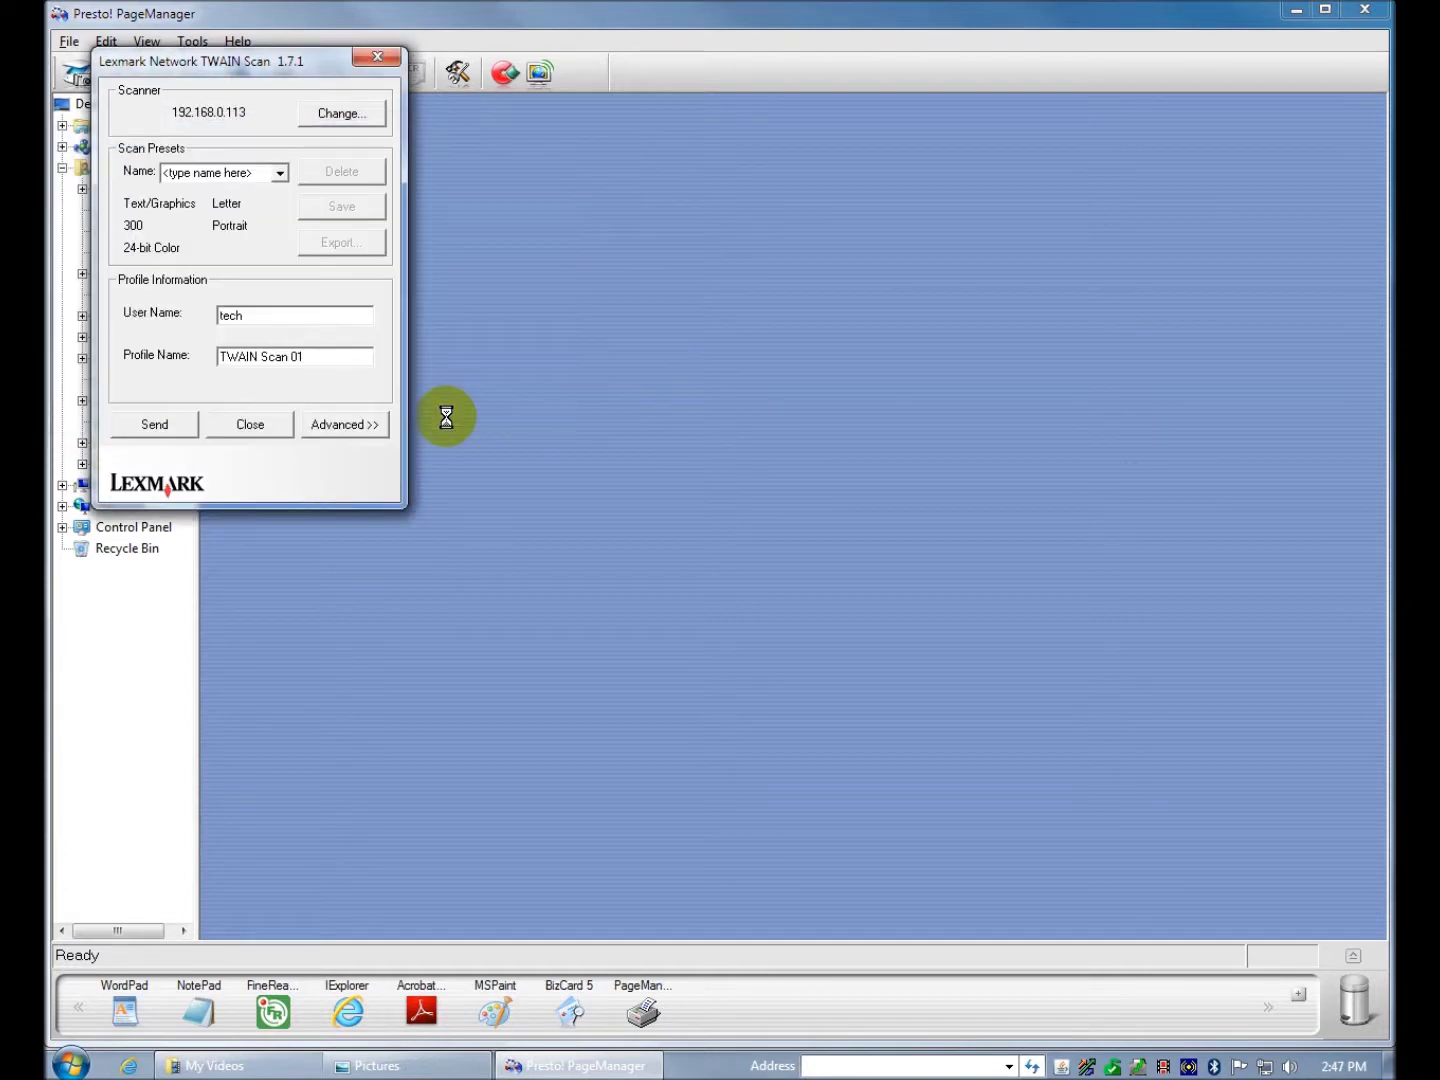
{"action": "left_click", "coordinate": [284, 174]}
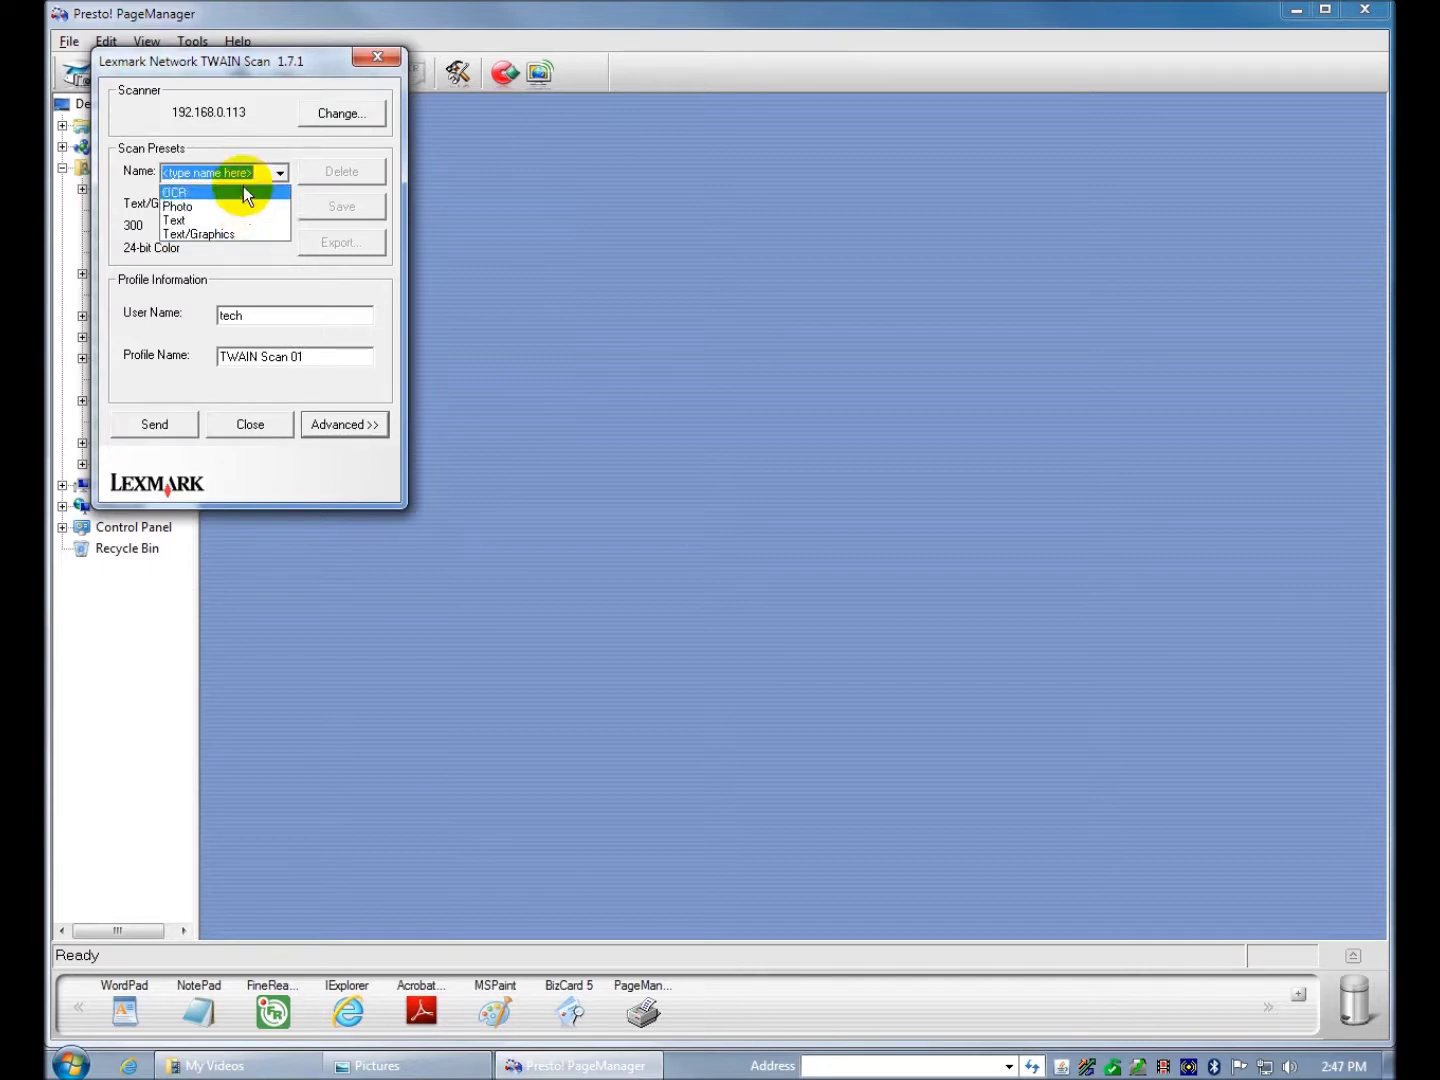
{"action": "left_click", "coordinate": [253, 236]}
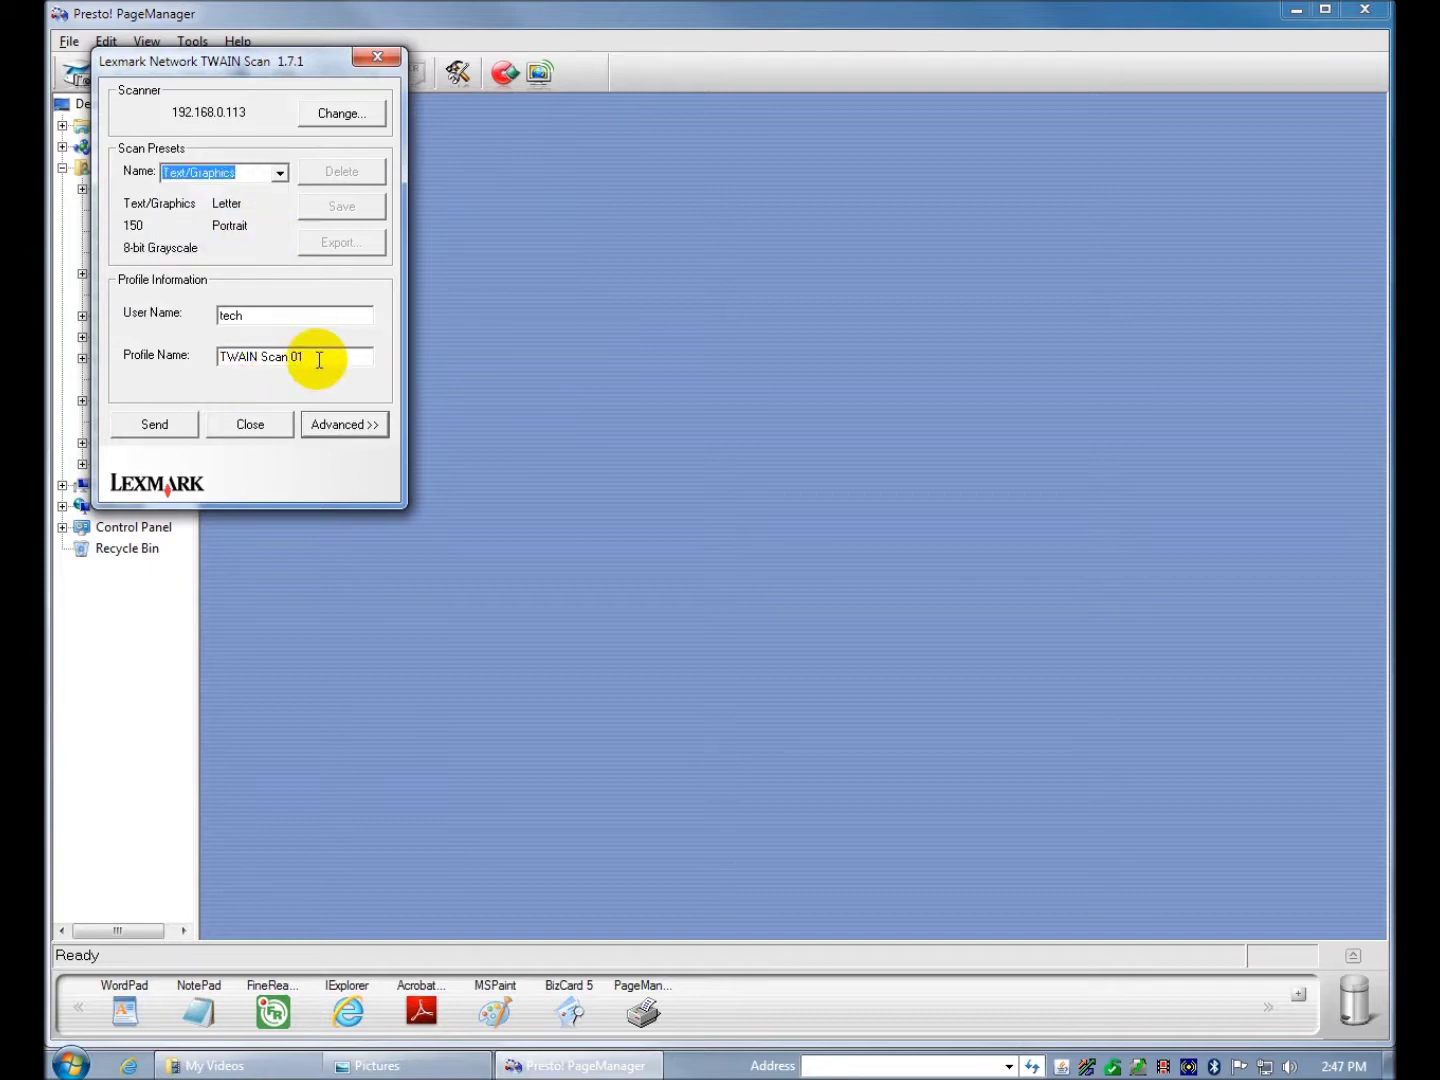
- Send the TWAIN scan profile to the scanner, then cancel the waiting job and acknowledge the cancellation
{"action": "left_click", "coordinate": [175, 428]}
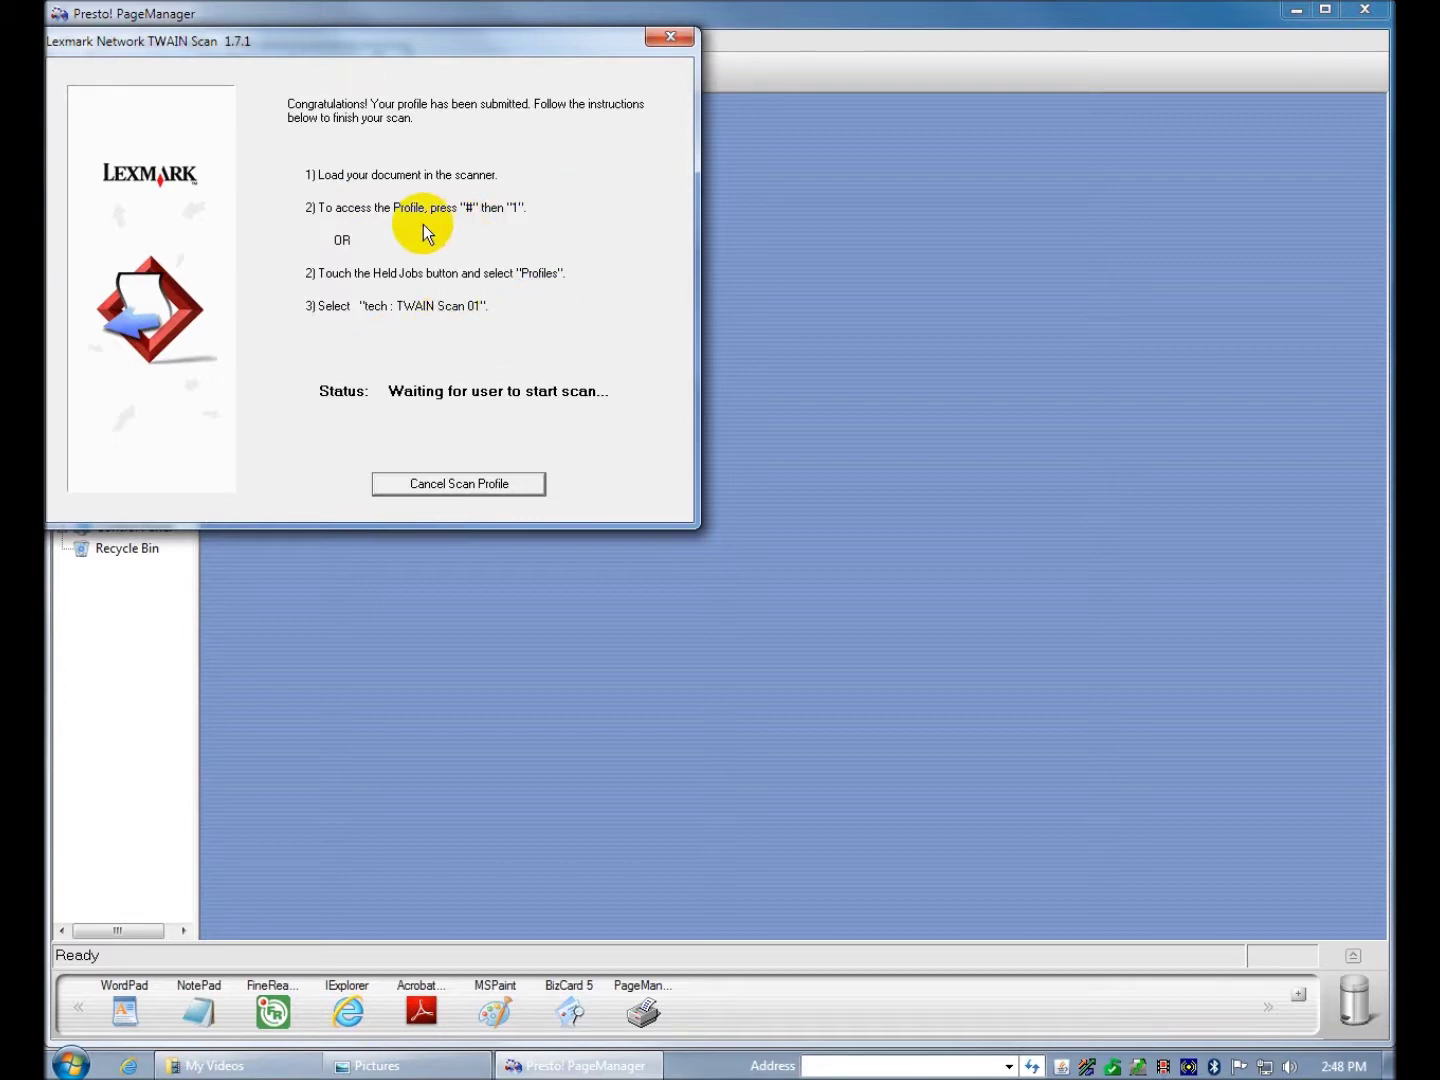
{"action": "left_click", "coordinate": [472, 484]}
{"action": "left_click", "coordinate": [718, 605]}
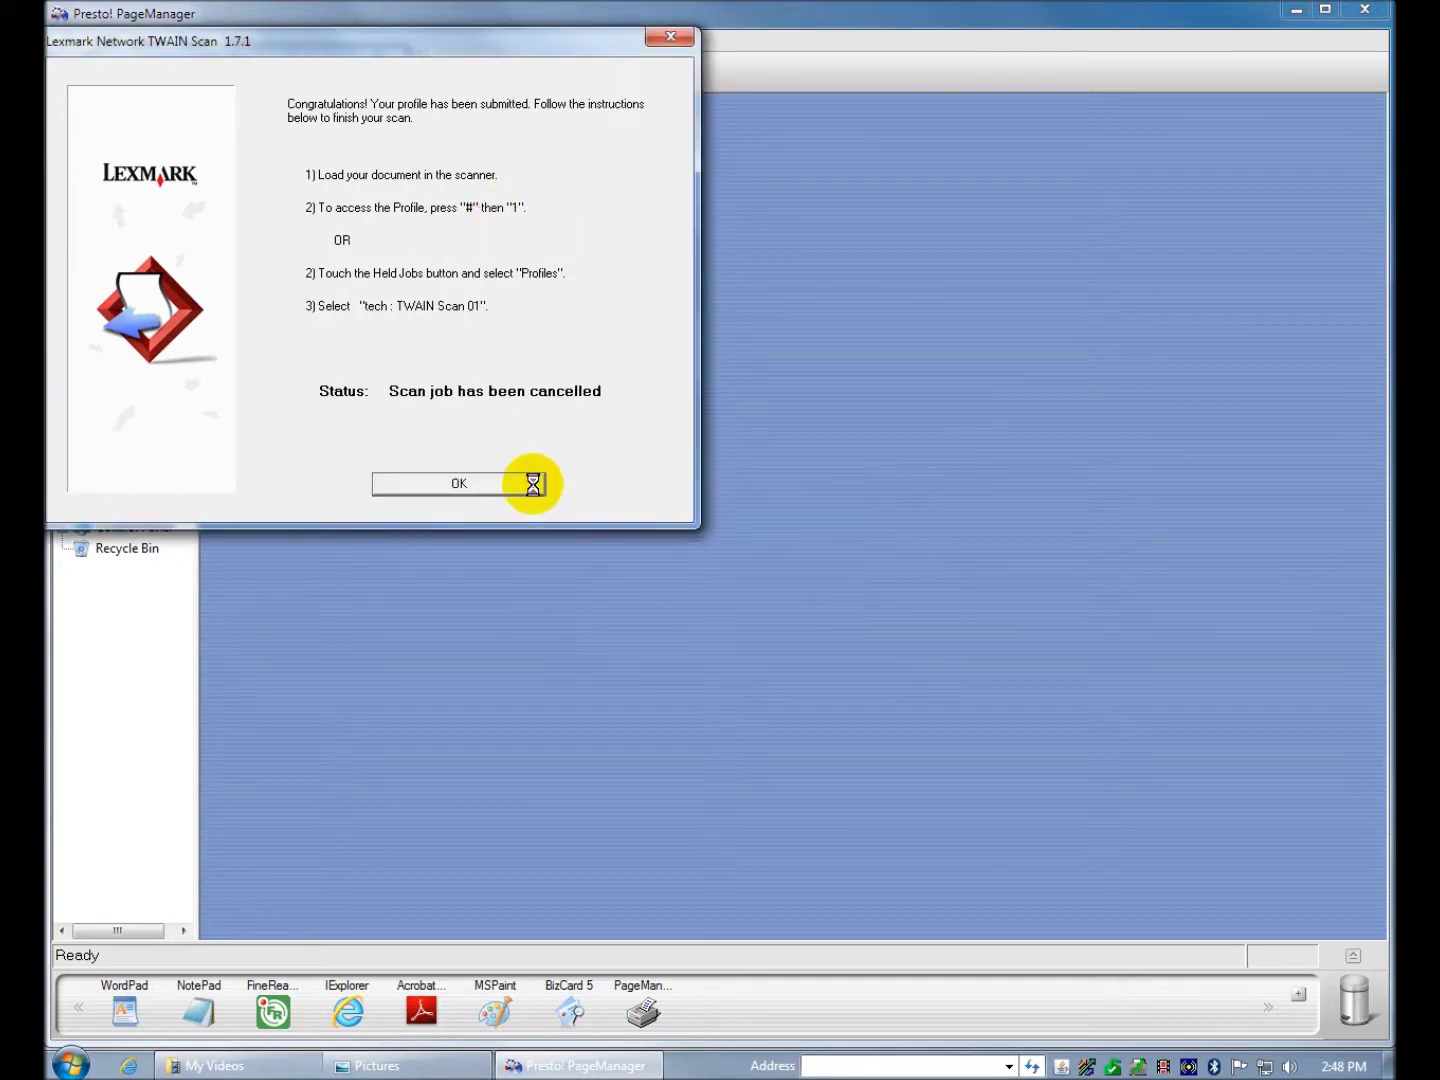
{"action": "left_click", "coordinate": [534, 483]}
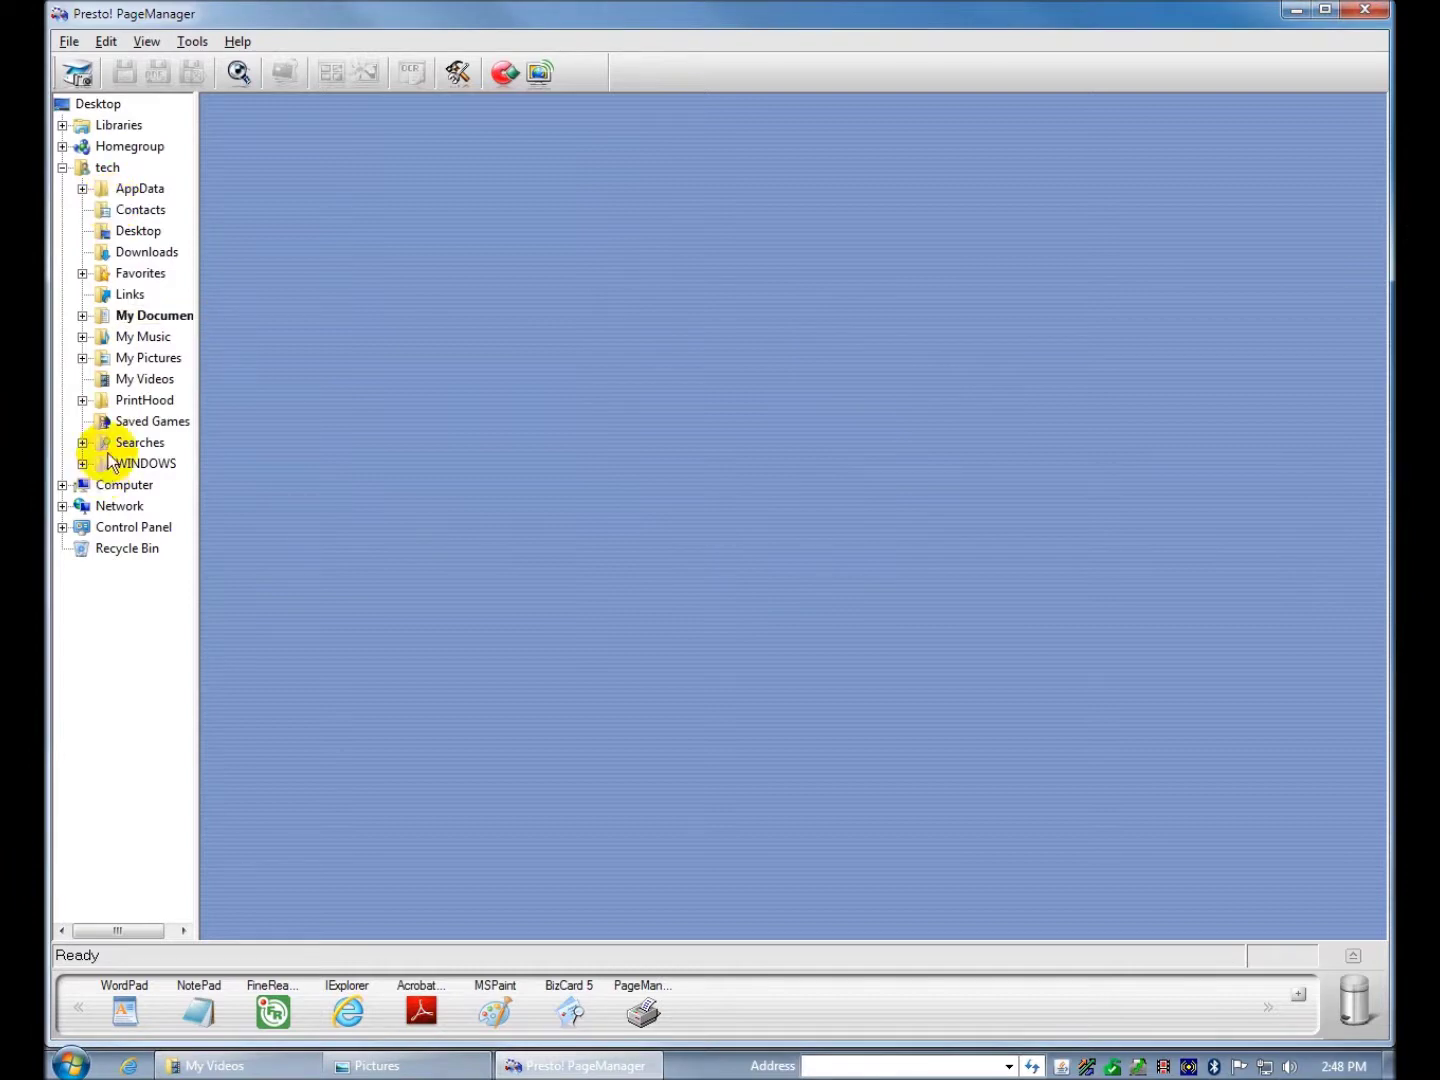
- Browse Libraries > Pictures through Oki MB4X1, X364dn and ActKey, then show Bro MFC-9120's screenshot thumbnails
{"action": "left_click", "coordinate": [63, 125]}
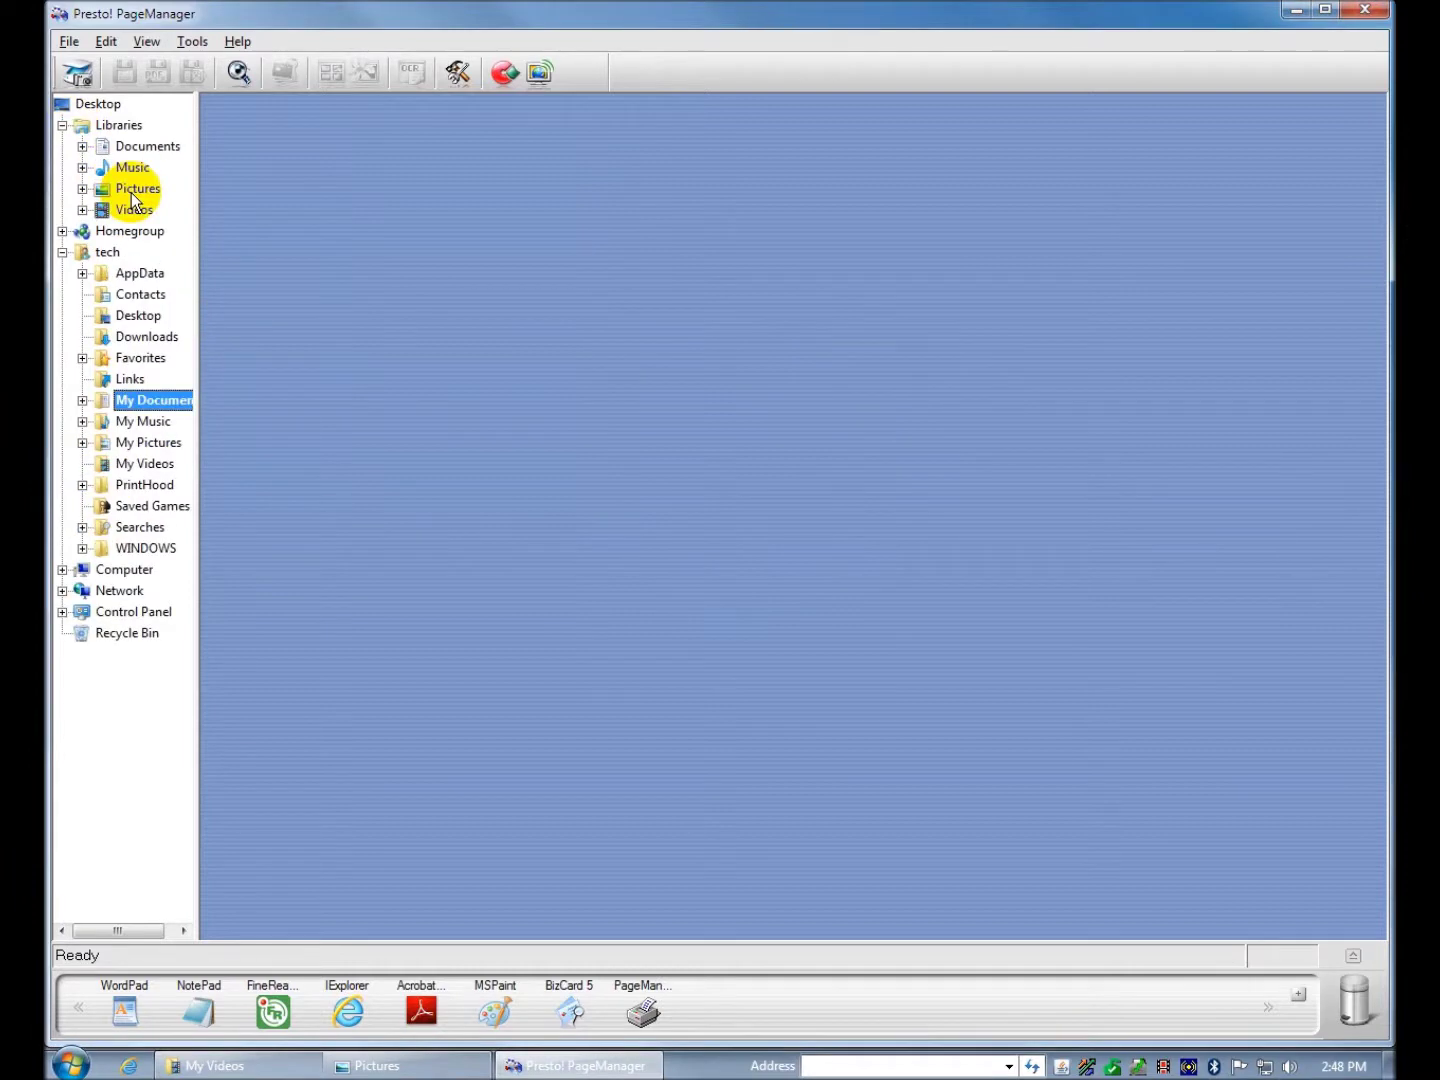
{"action": "left_click", "coordinate": [136, 191]}
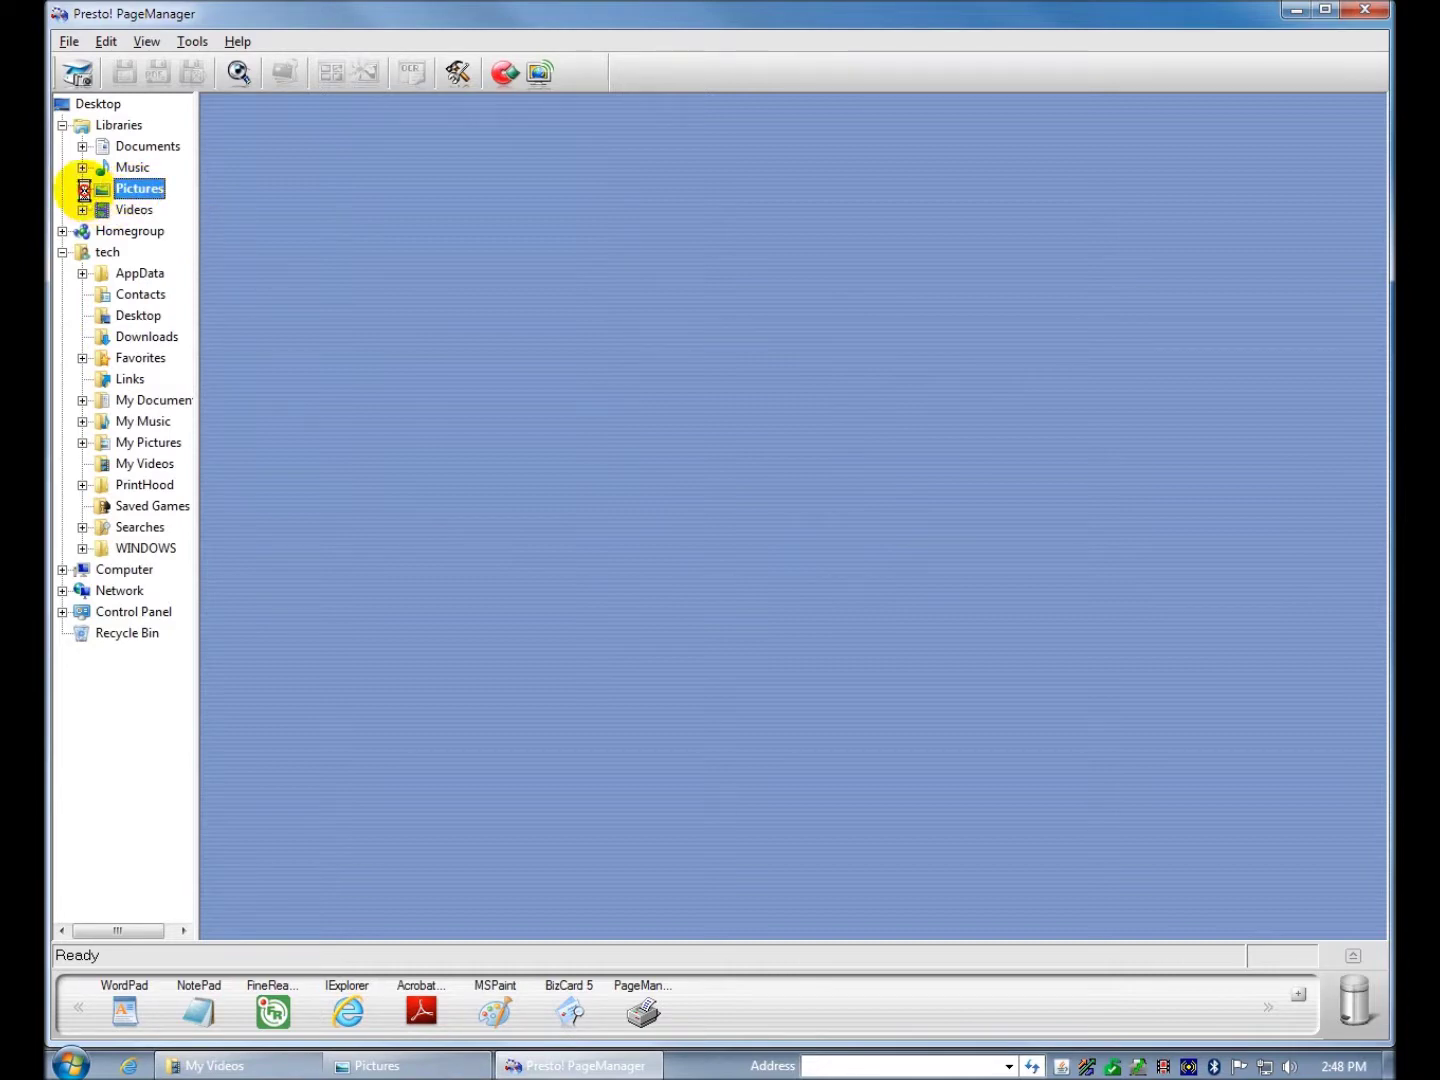
{"action": "left_click", "coordinate": [82, 189]}
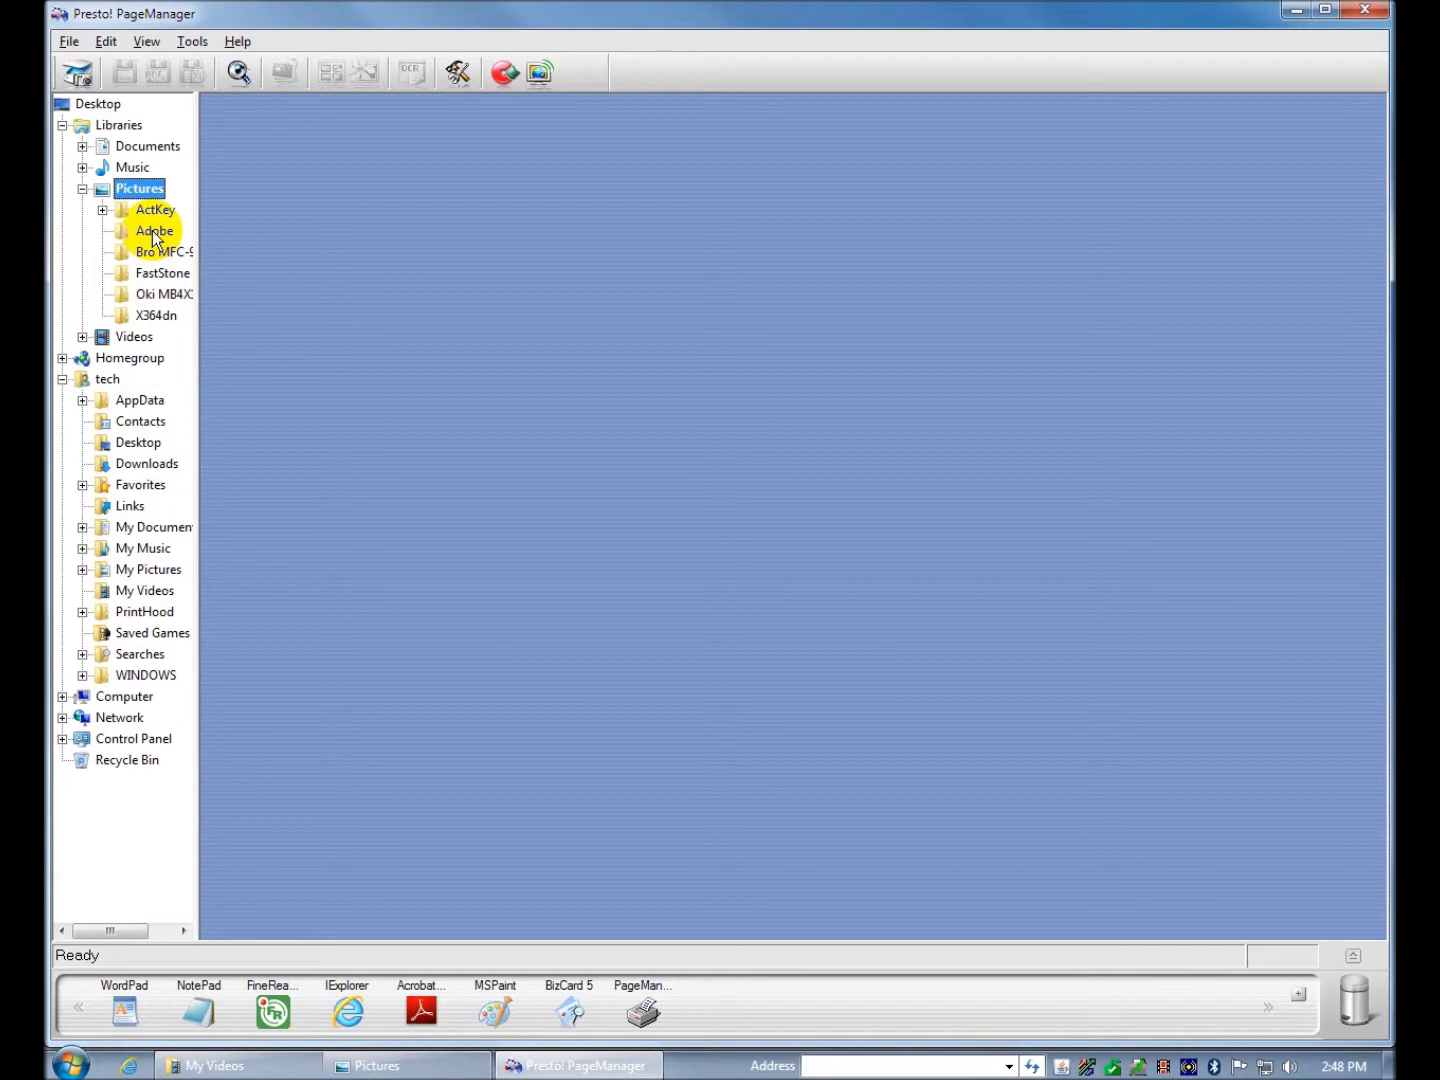
{"action": "left_click", "coordinate": [166, 301]}
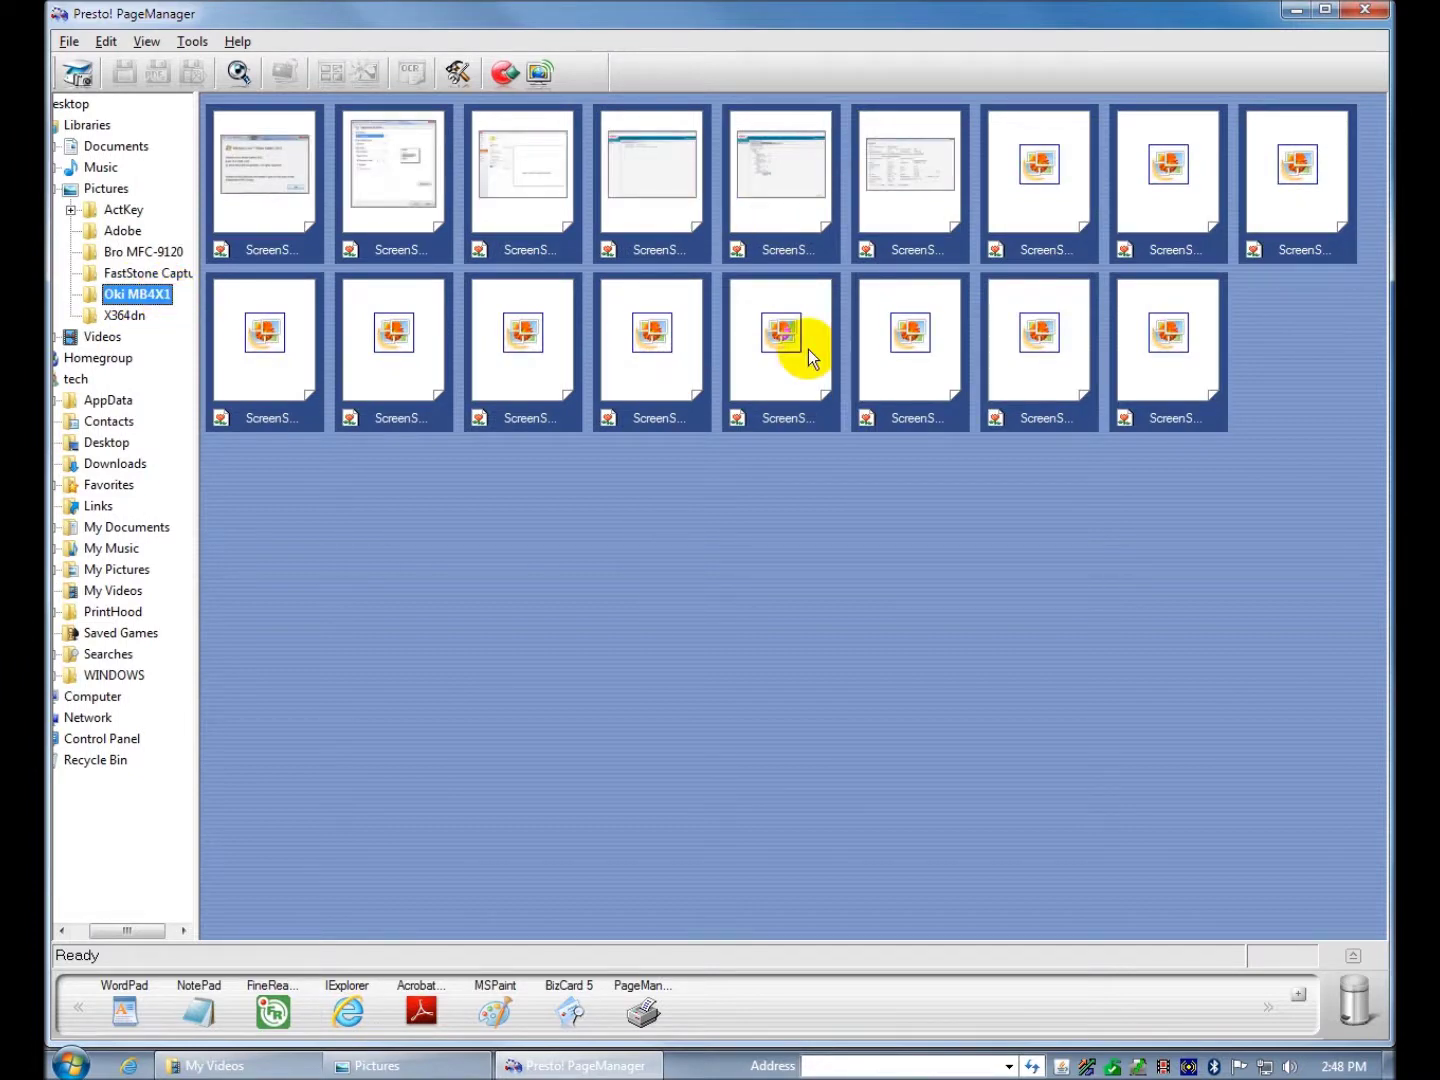
{"action": "left_click", "coordinate": [141, 318]}
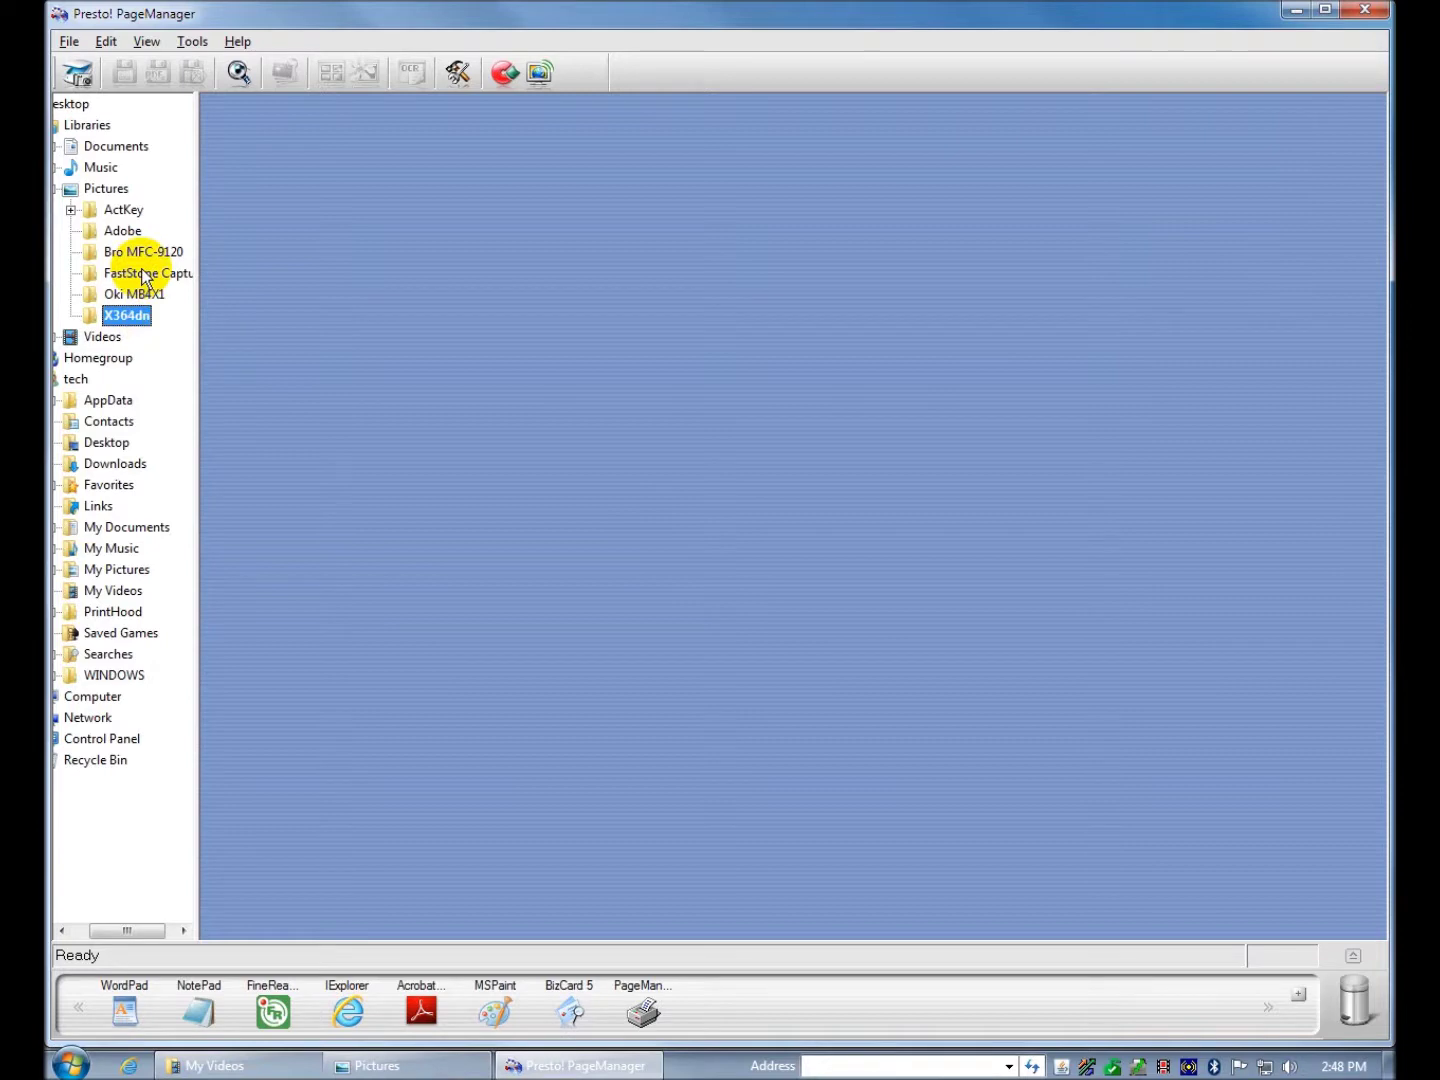
{"action": "left_click", "coordinate": [131, 212]}
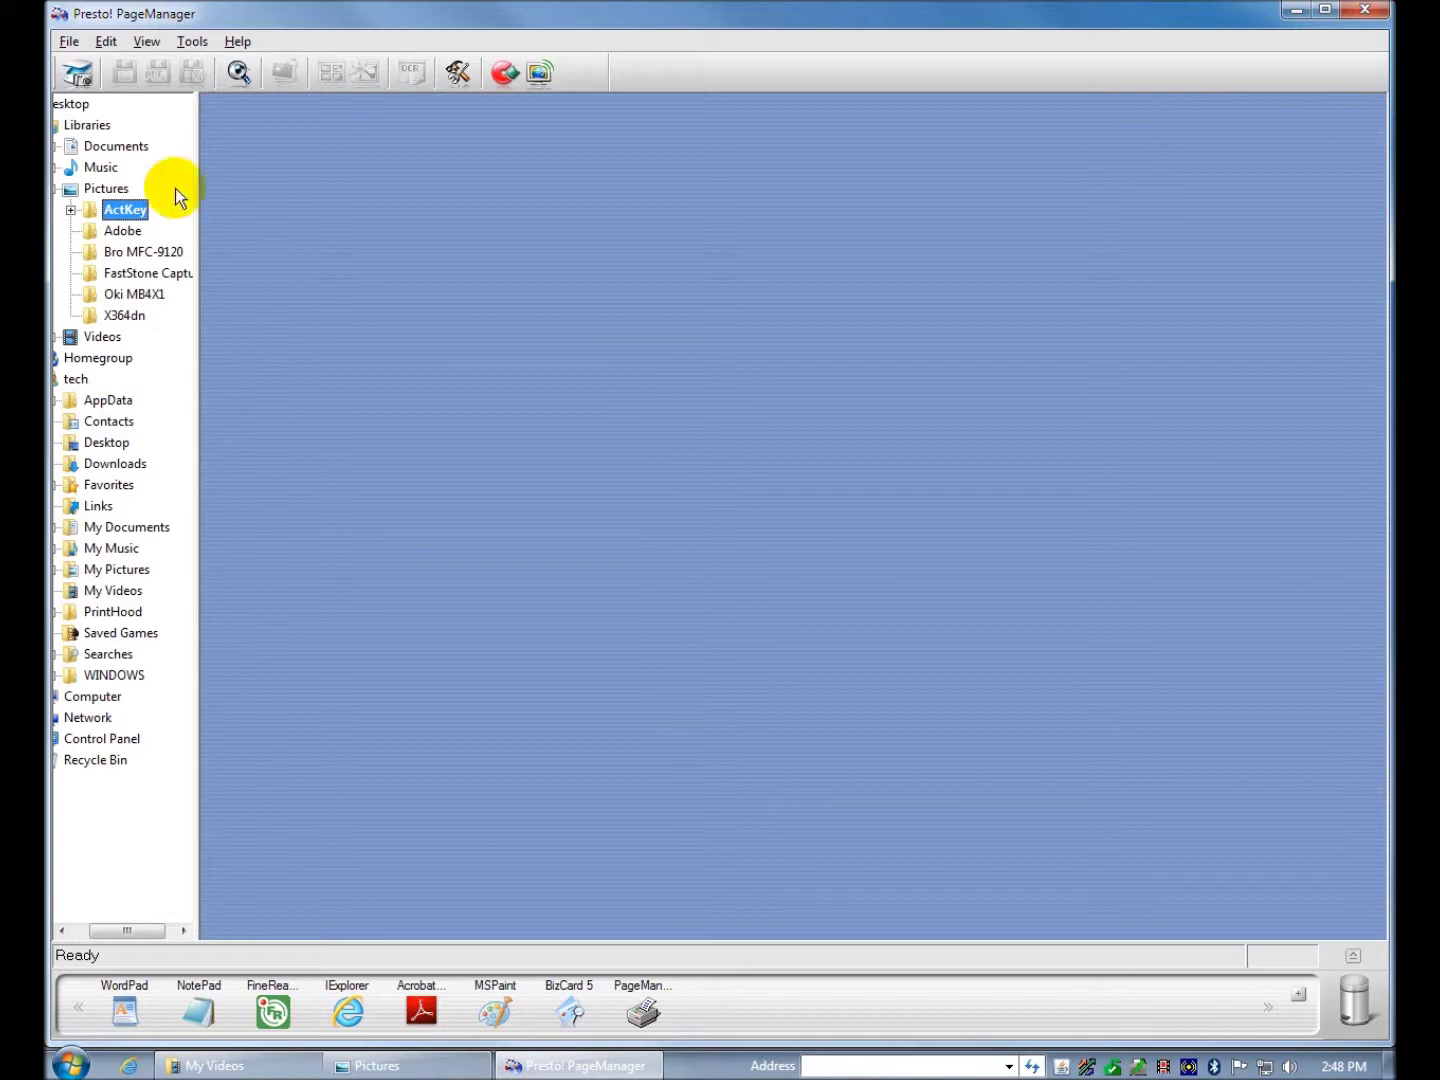
{"action": "left_click", "coordinate": [130, 252]}
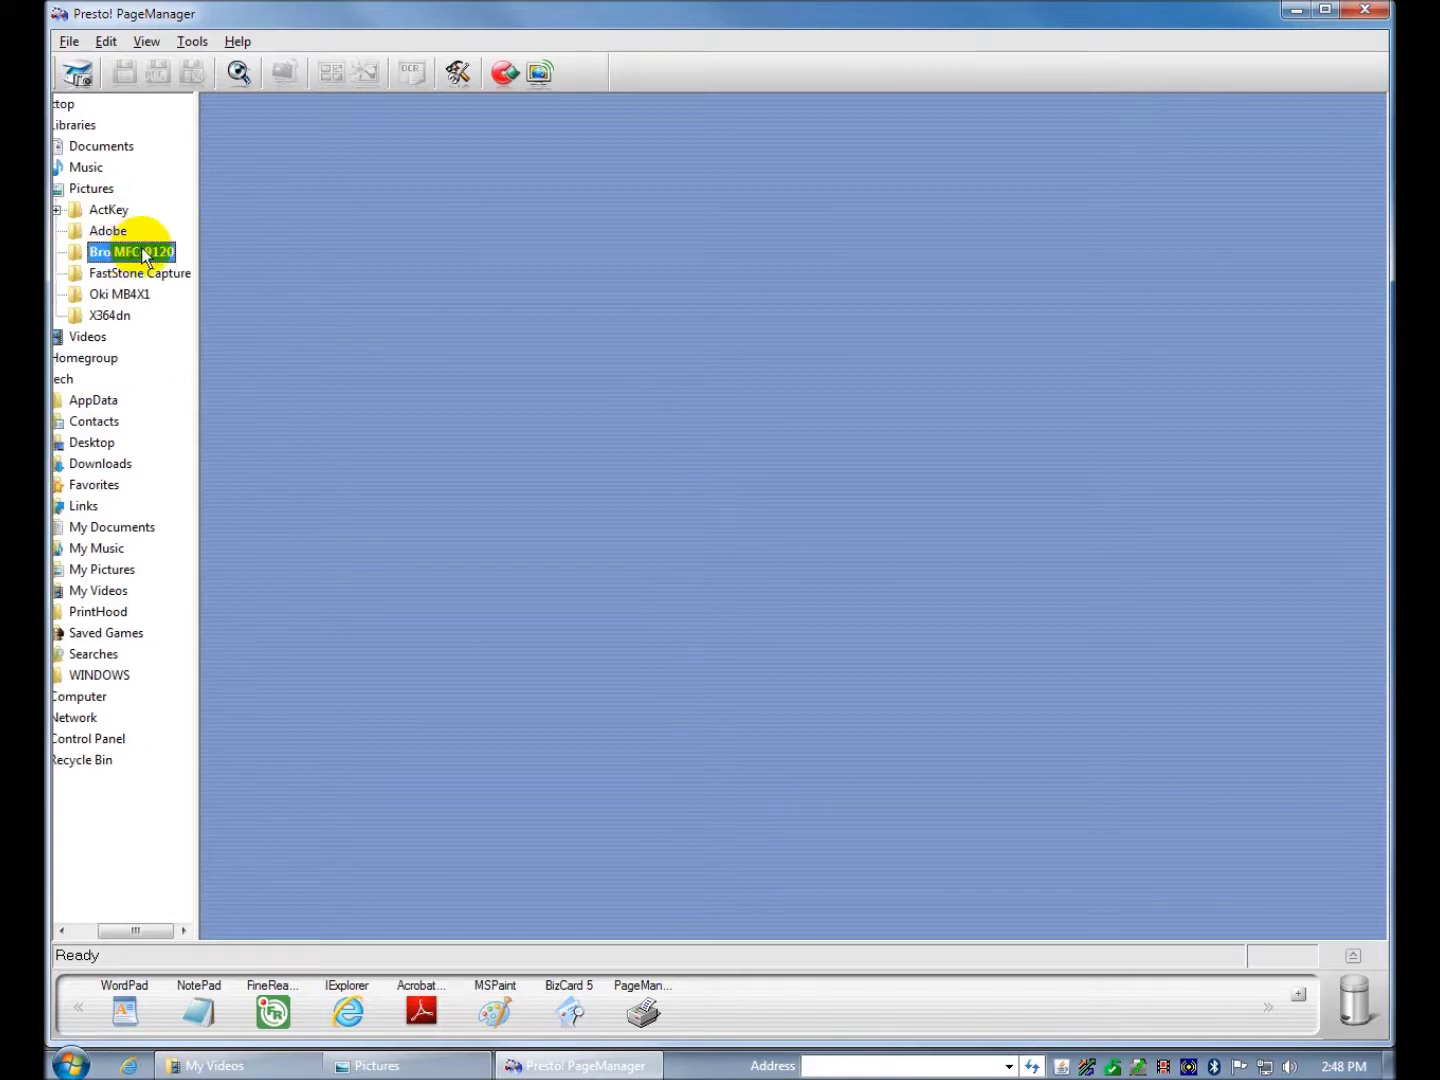
{"action": "left_click", "coordinate": [277, 197]}
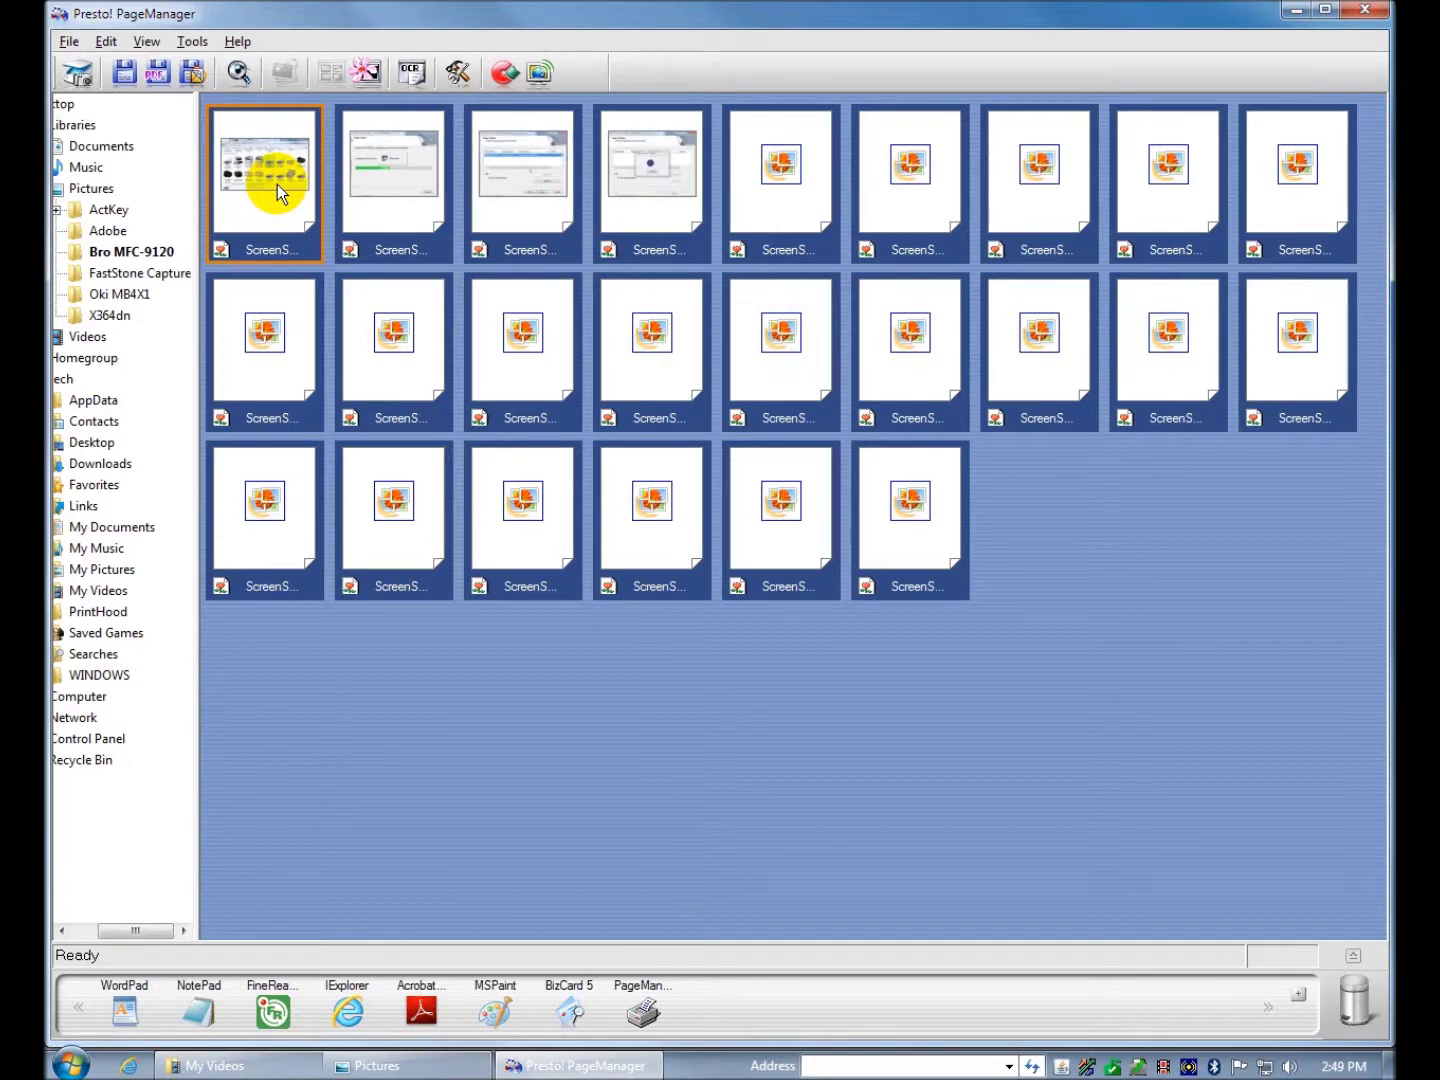
- Open a Devices and Printers screenshot full size and look through the Tools menu functions
{"action": "double_click", "coordinate": [276, 184]}
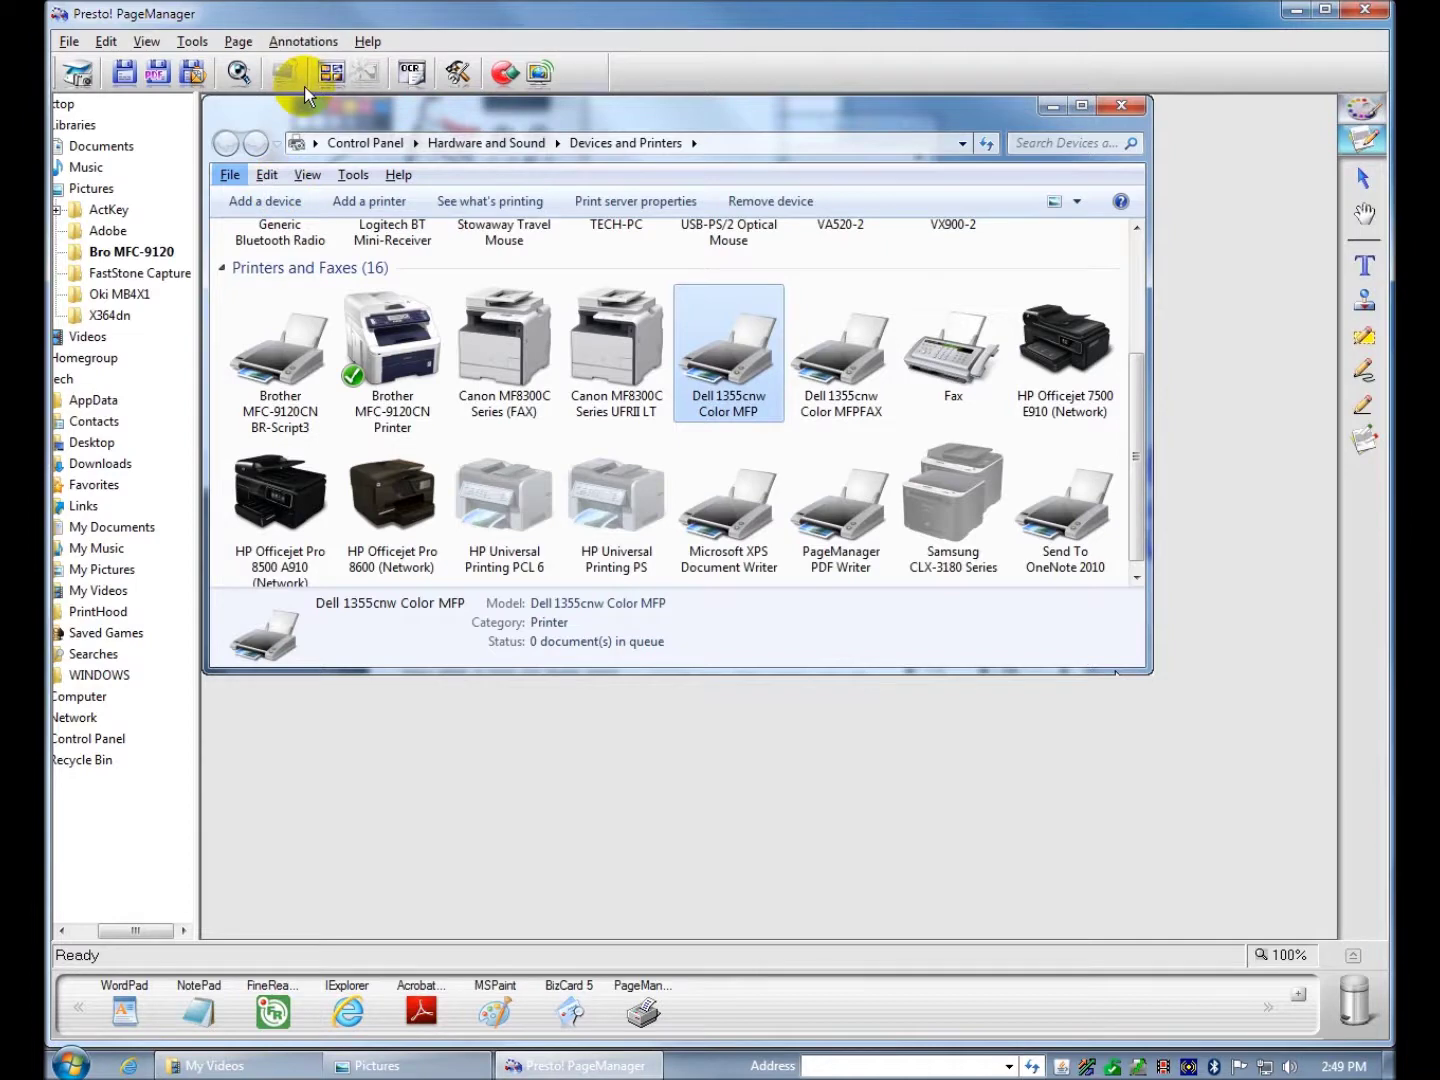
{"action": "left_click", "coordinate": [195, 42]}
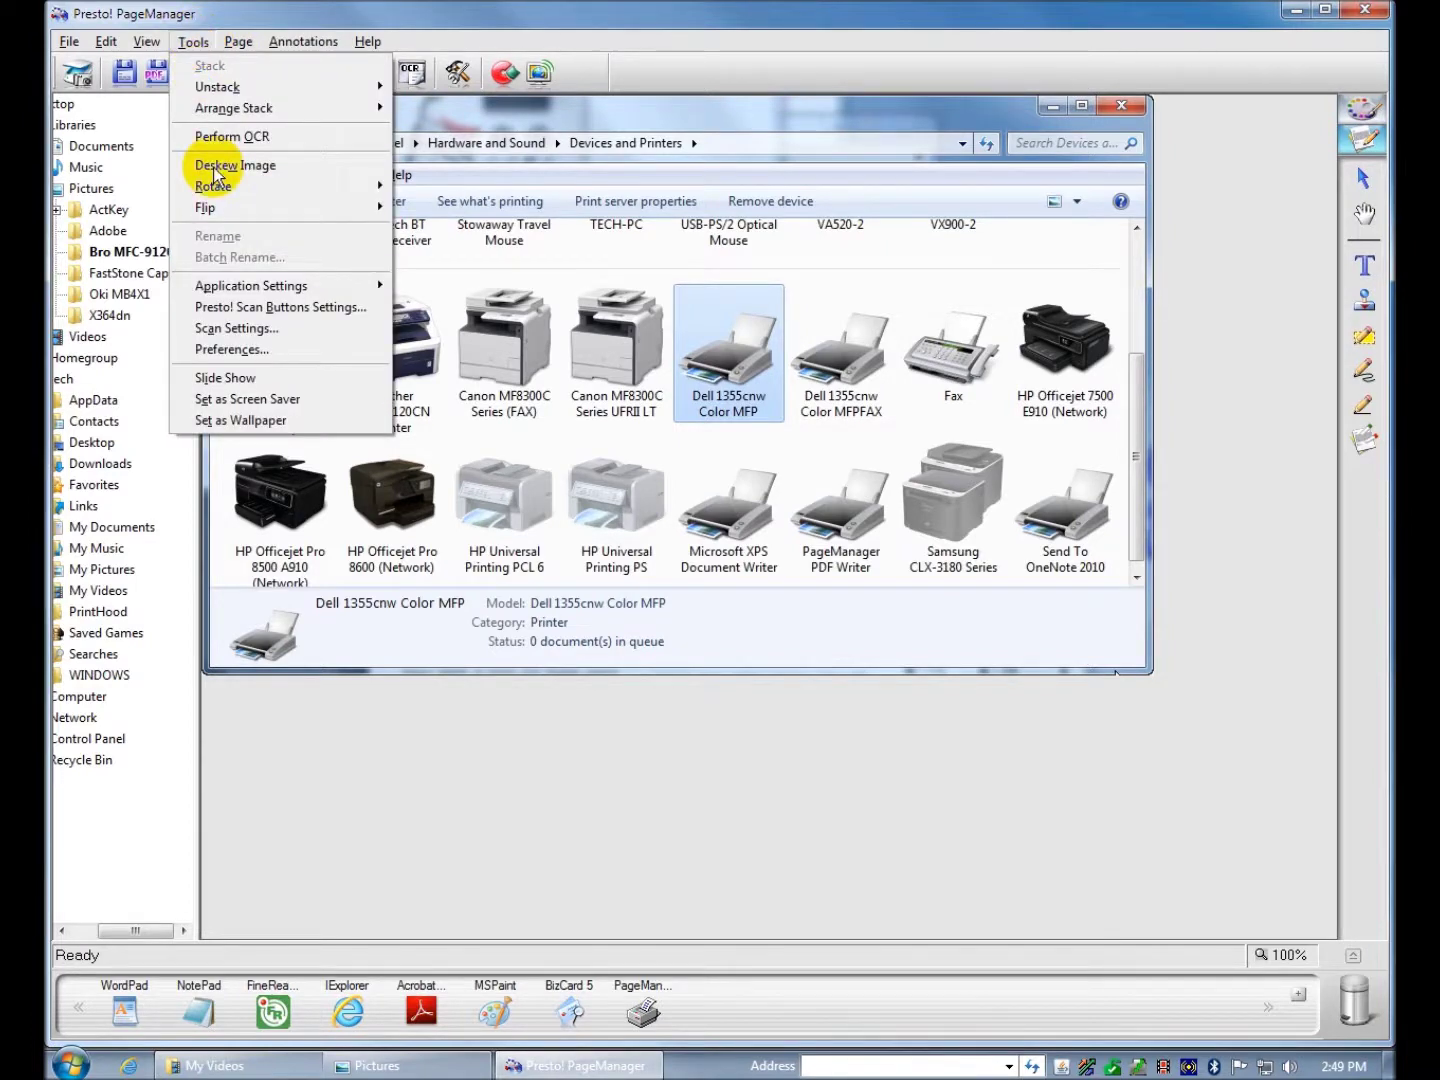
{"action": "mouse_move", "coordinate": [227, 207]}
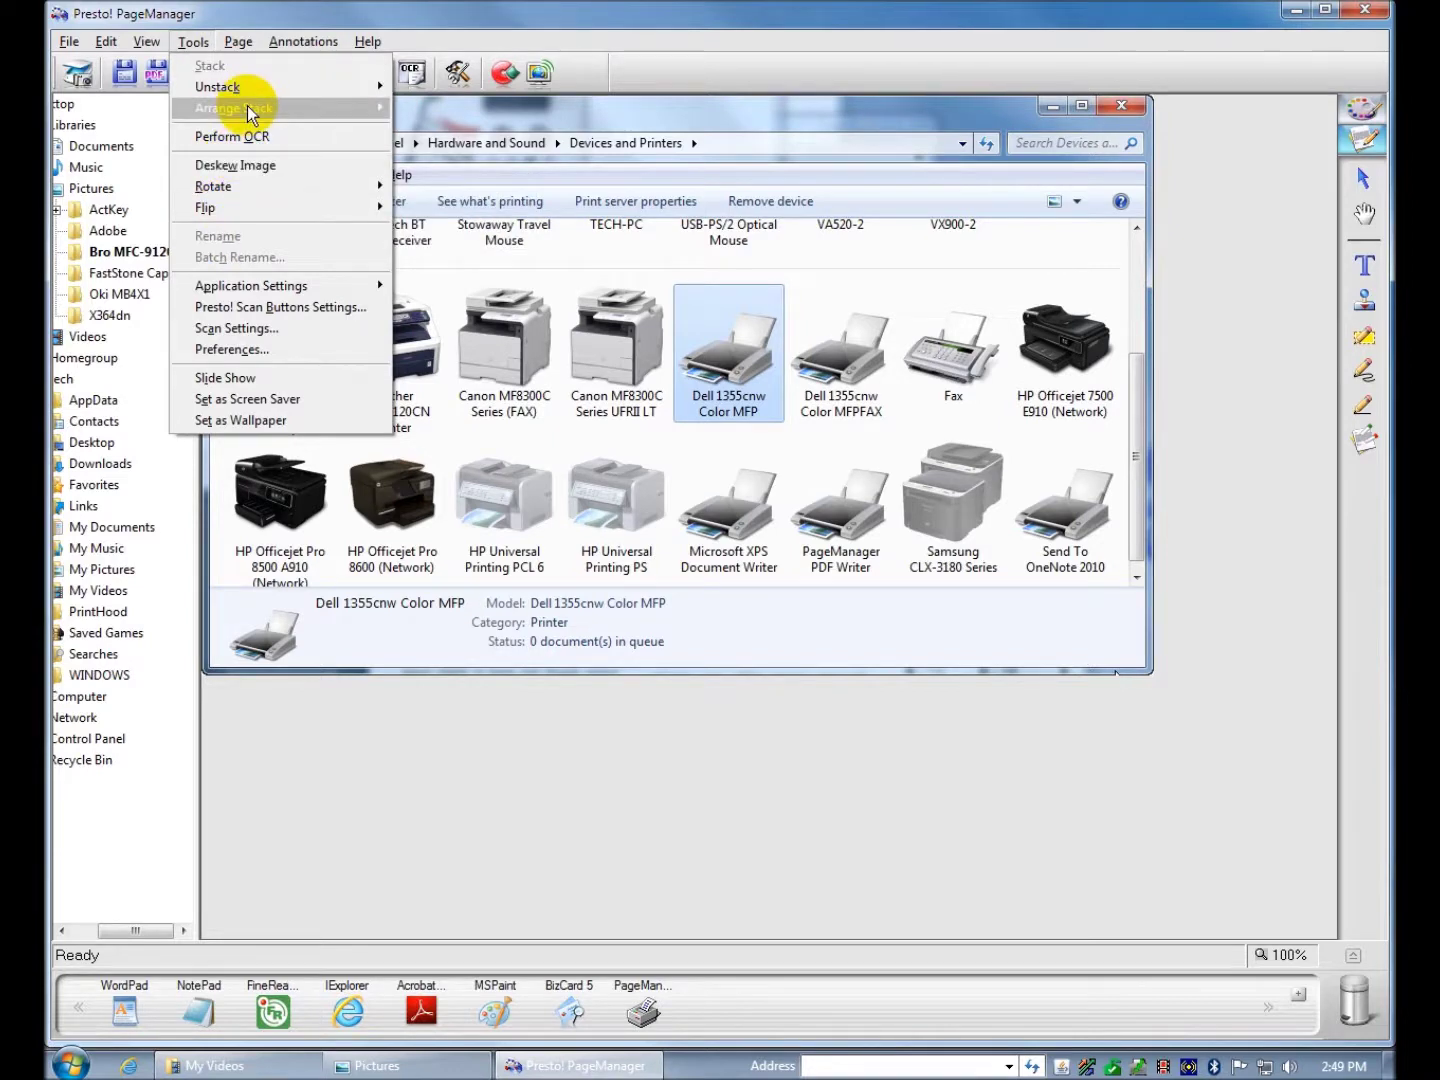
{"action": "mouse_move", "coordinate": [247, 88]}
{"action": "left_click", "coordinate": [242, 41]}
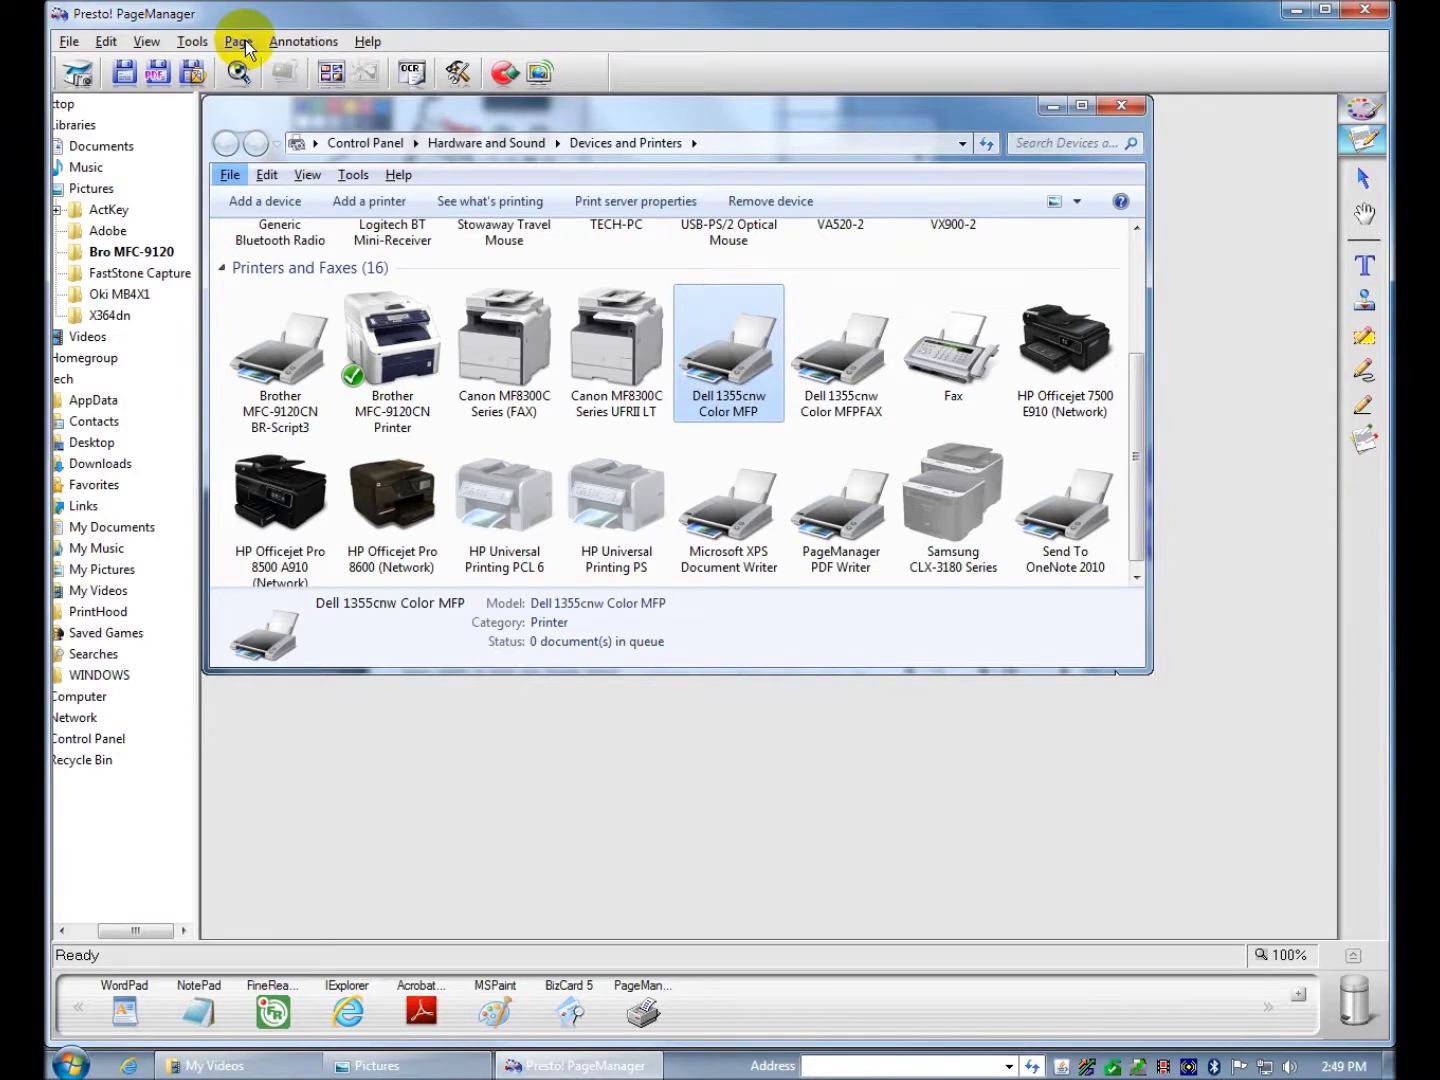
- Look over the Page and Help menus, then close PageManager to the desktop
{"action": "left_click", "coordinate": [247, 41]}
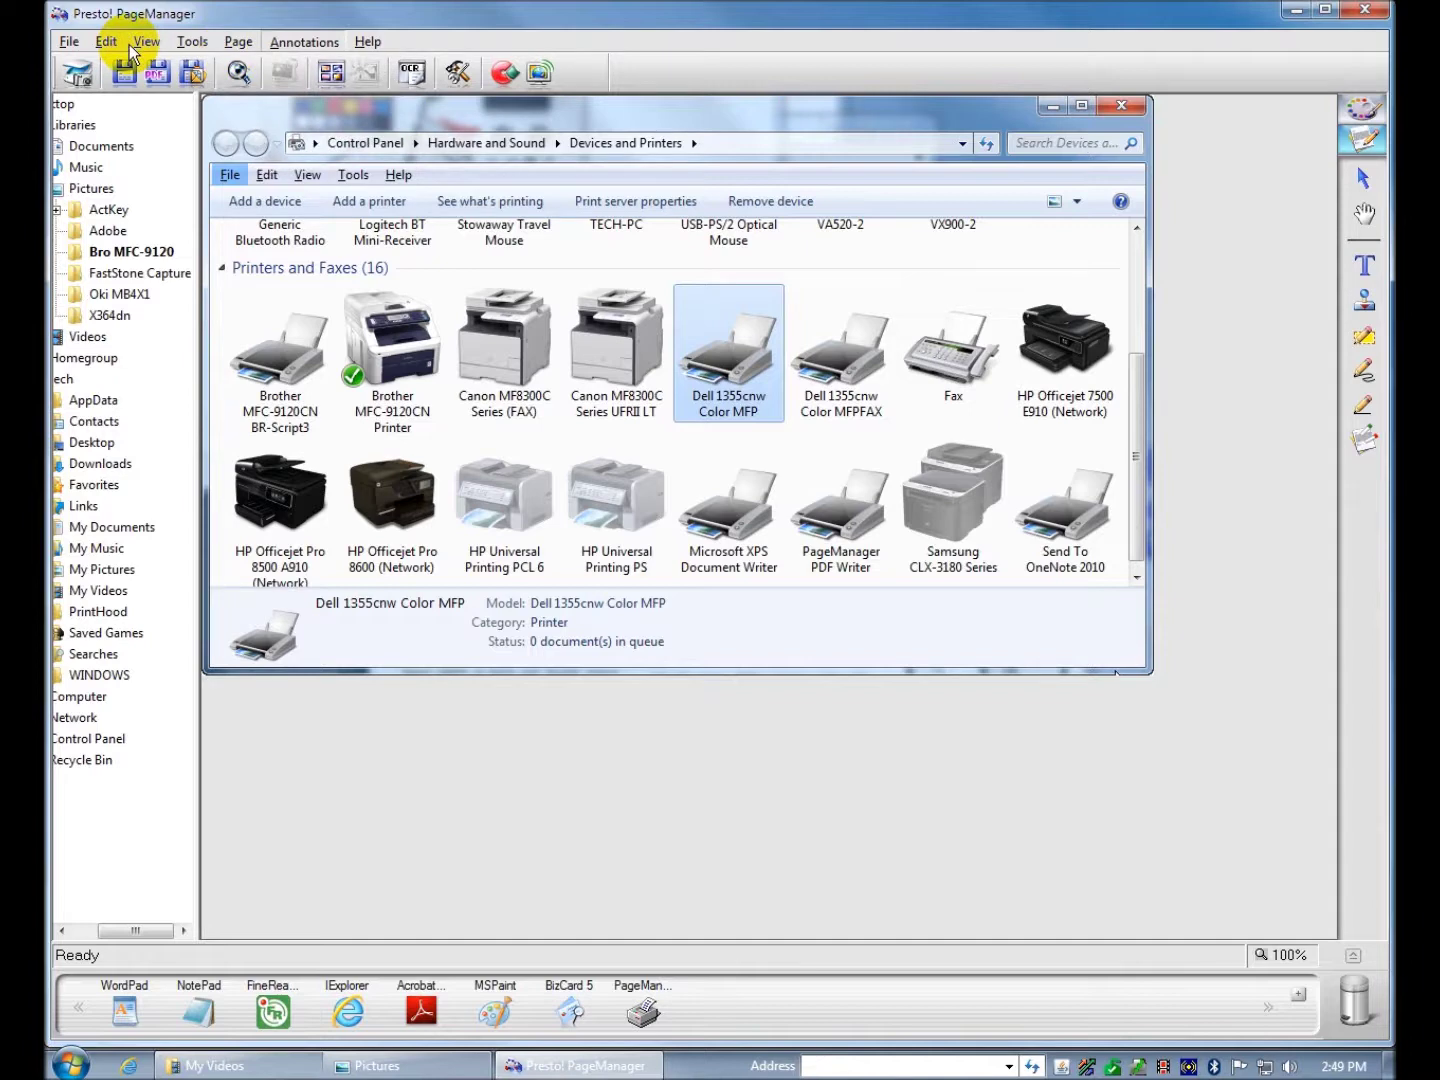
{"action": "mouse_move", "coordinate": [148, 48]}
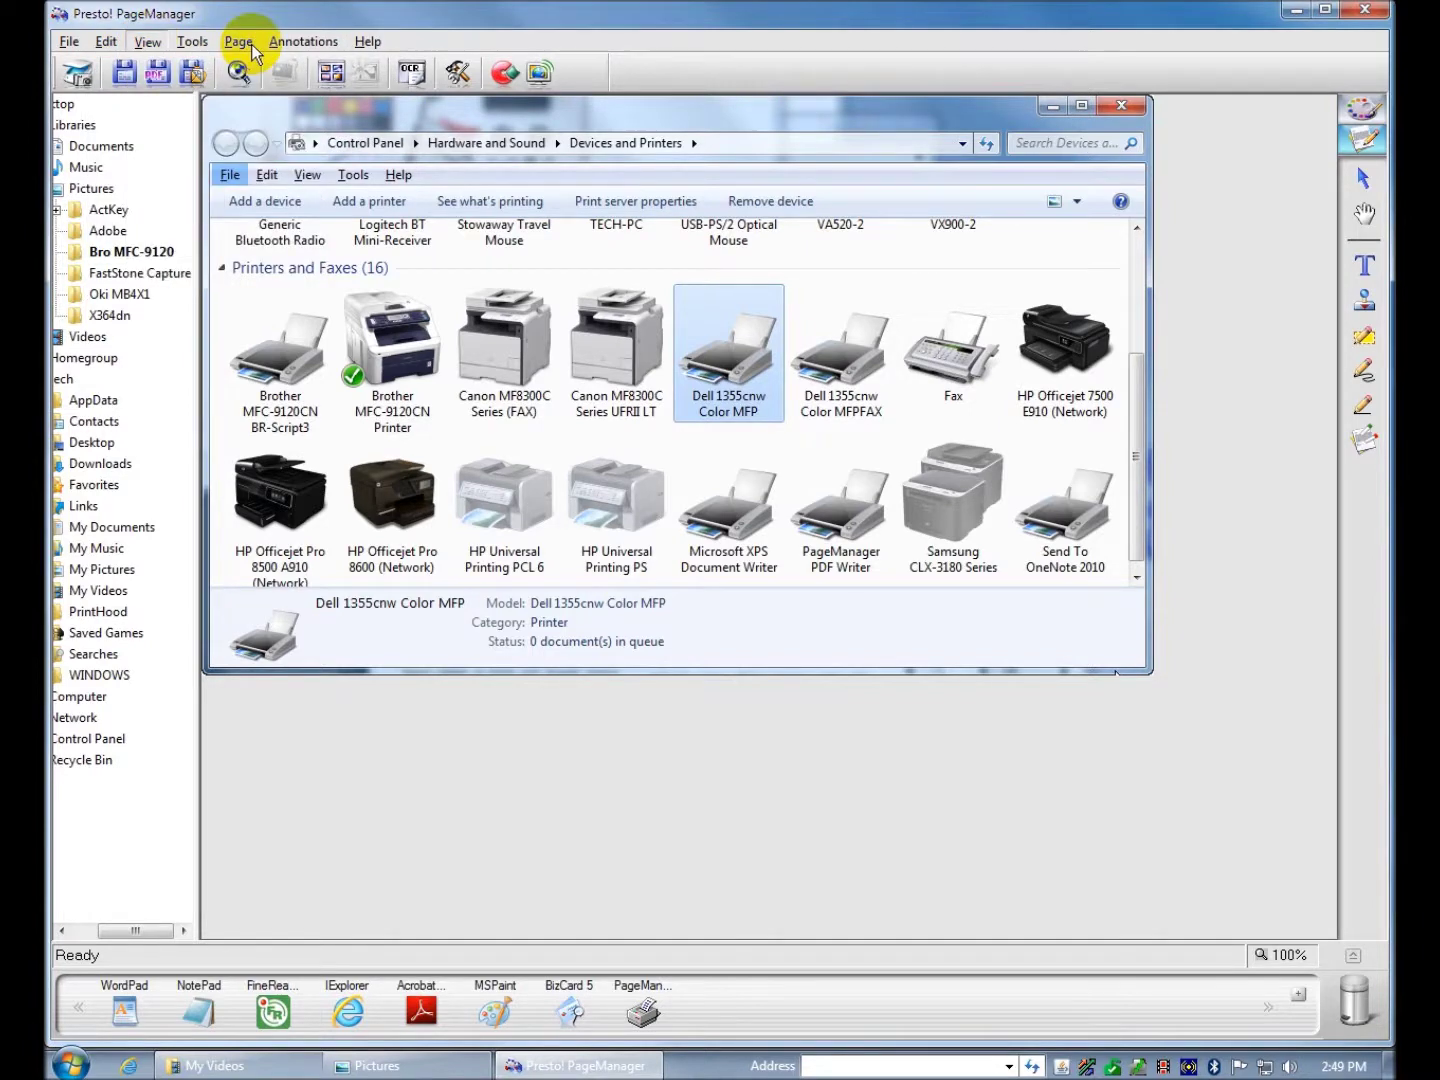
{"action": "left_click", "coordinate": [367, 41]}
{"action": "left_click", "coordinate": [1364, 11]}
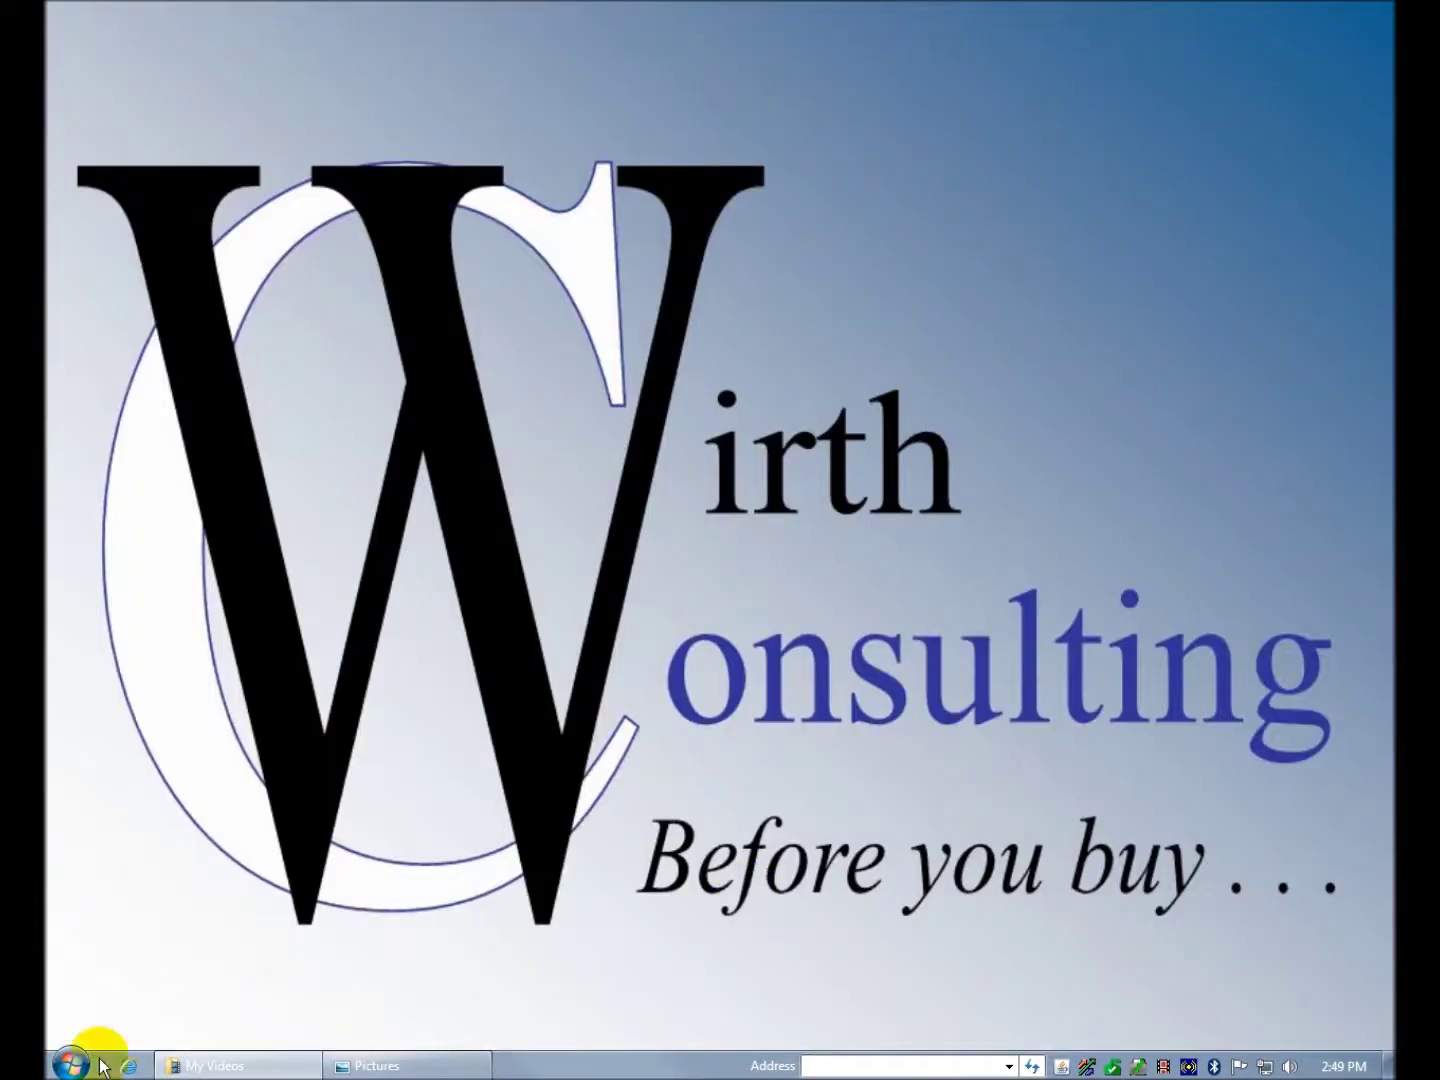
- Launch the Lexmark ScanBack Utility from All Programs > Lexmark and cancel its welcome screen
{"action": "left_click", "coordinate": [72, 1062]}
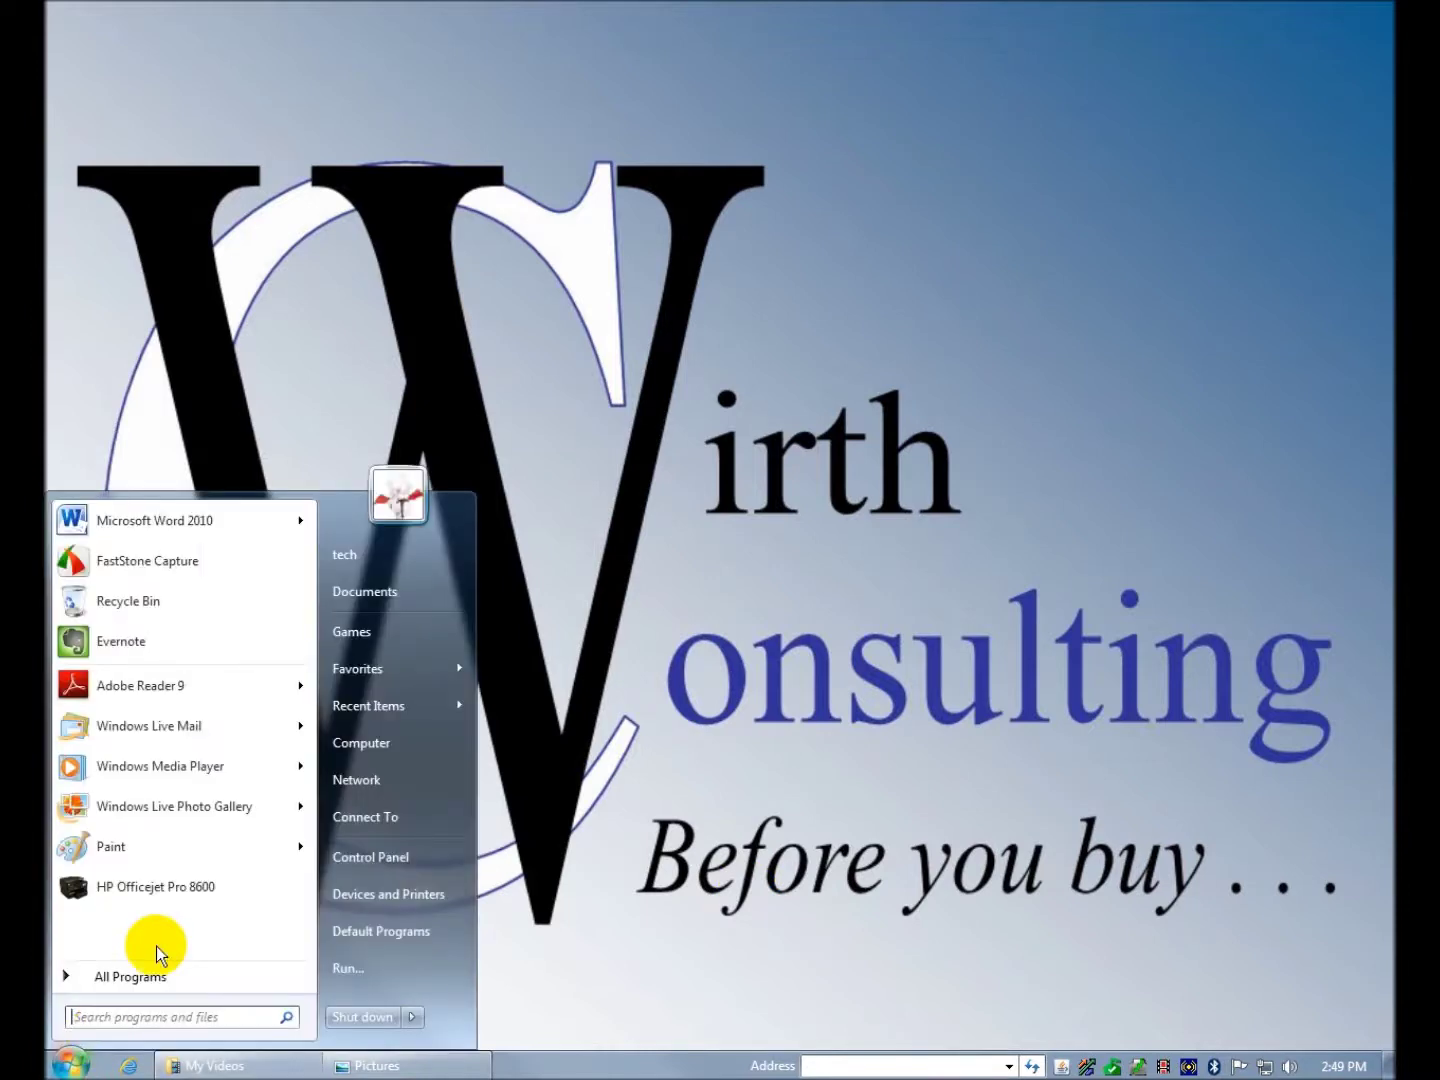
{"action": "left_click", "coordinate": [150, 978]}
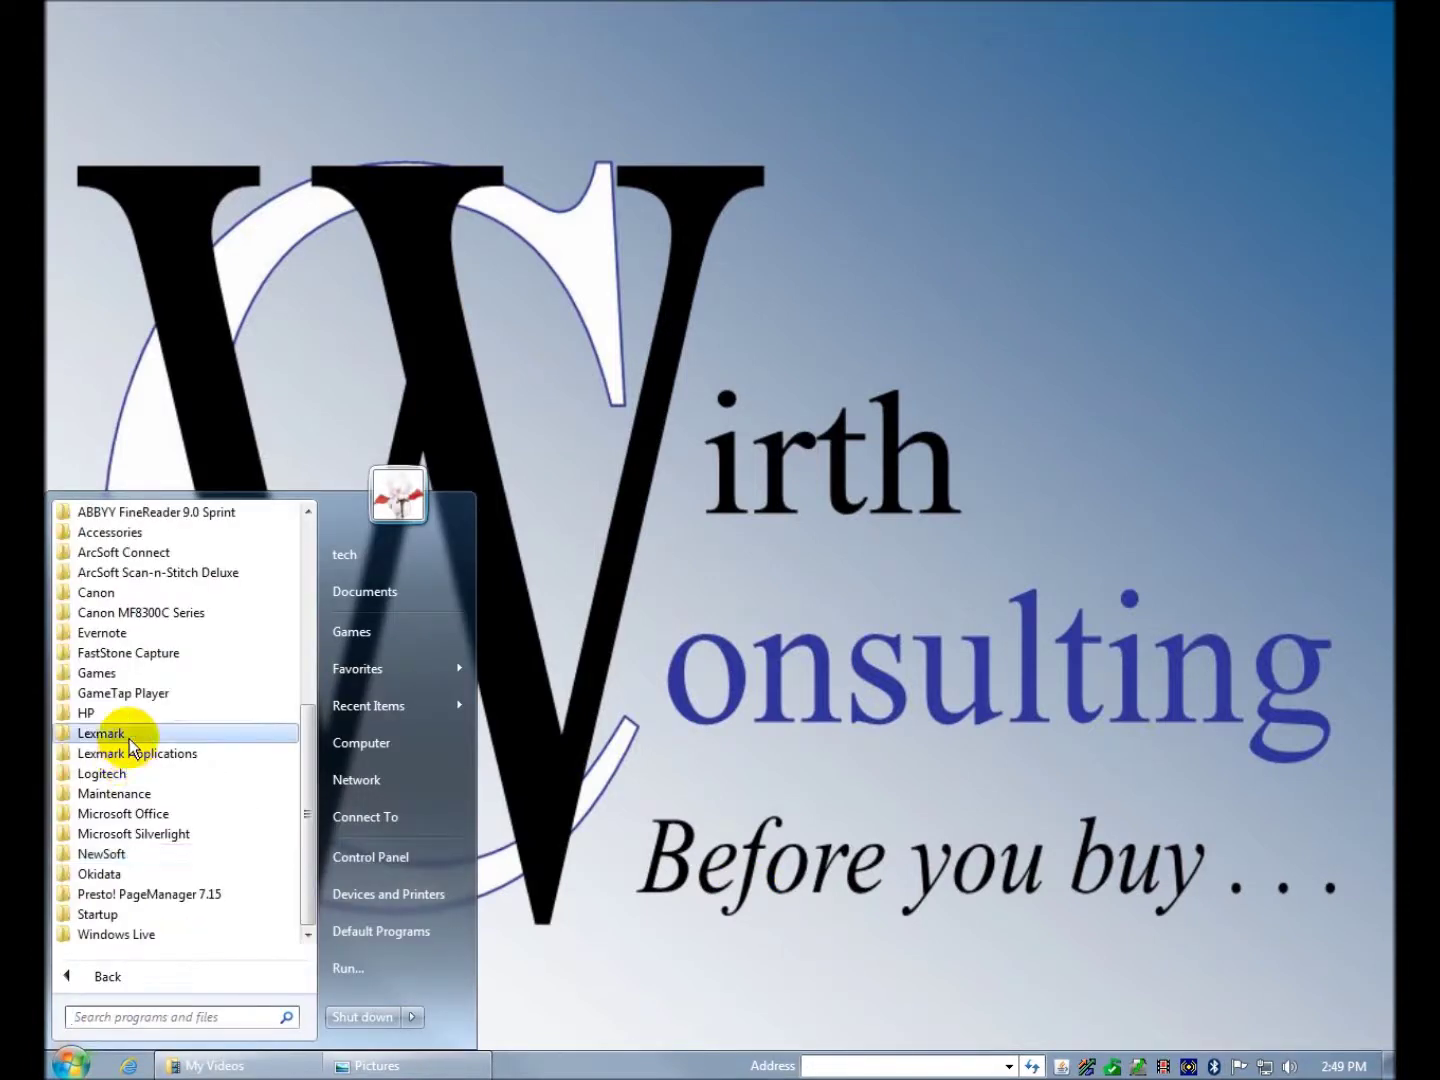
{"action": "left_click", "coordinate": [108, 733]}
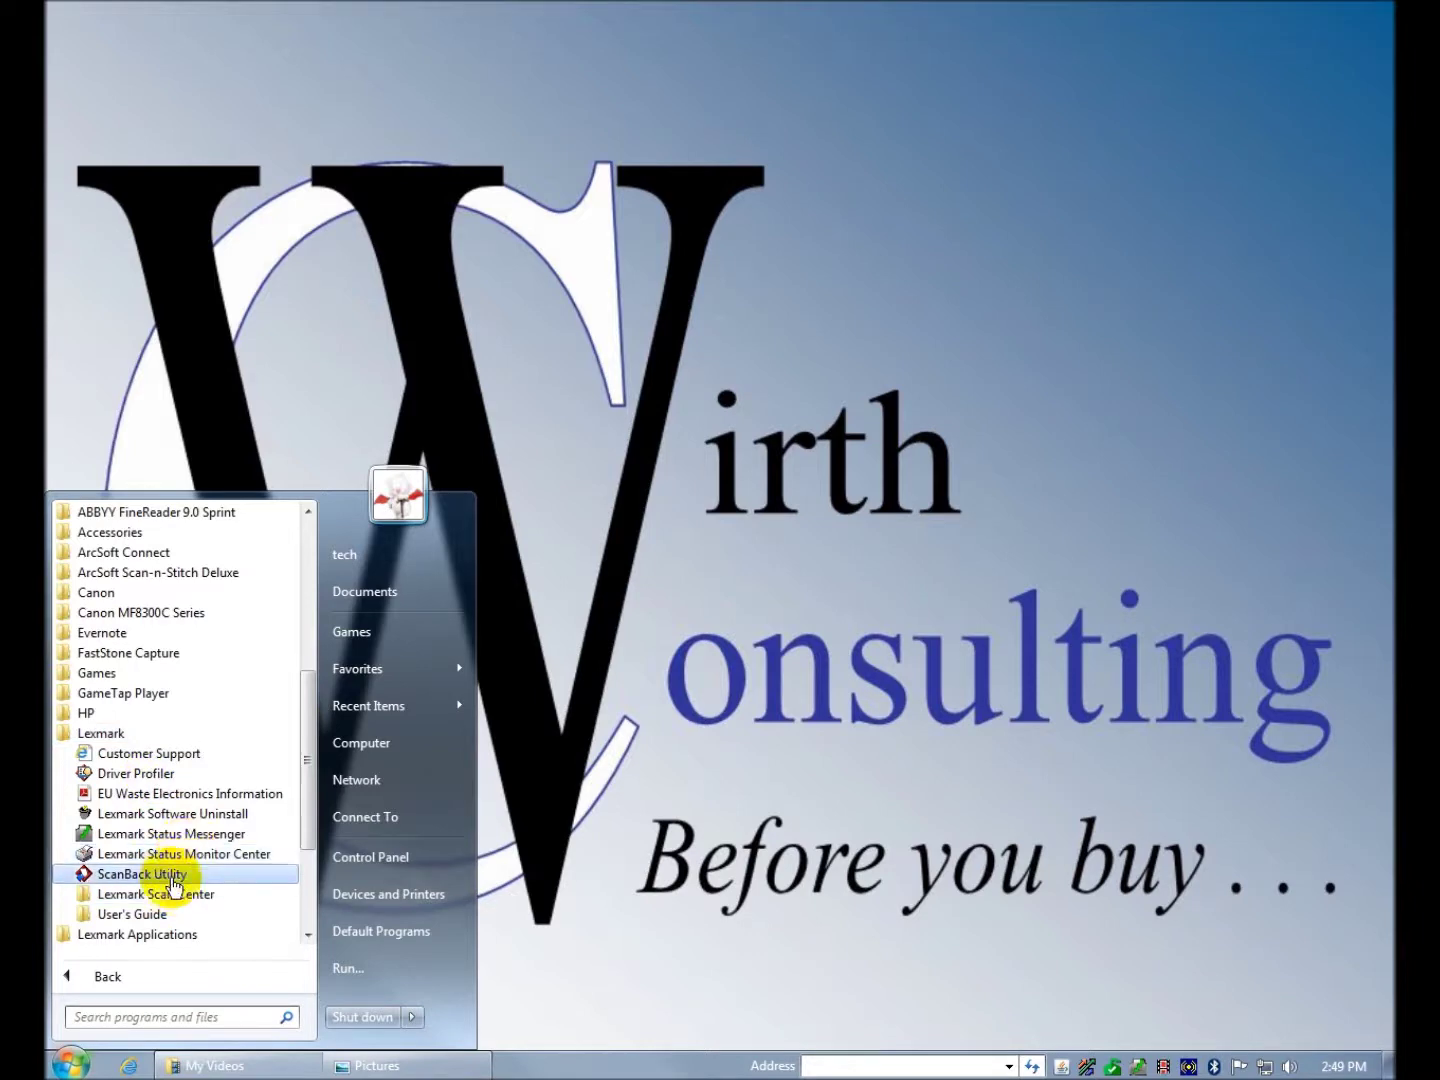
{"action": "left_click", "coordinate": [172, 877]}
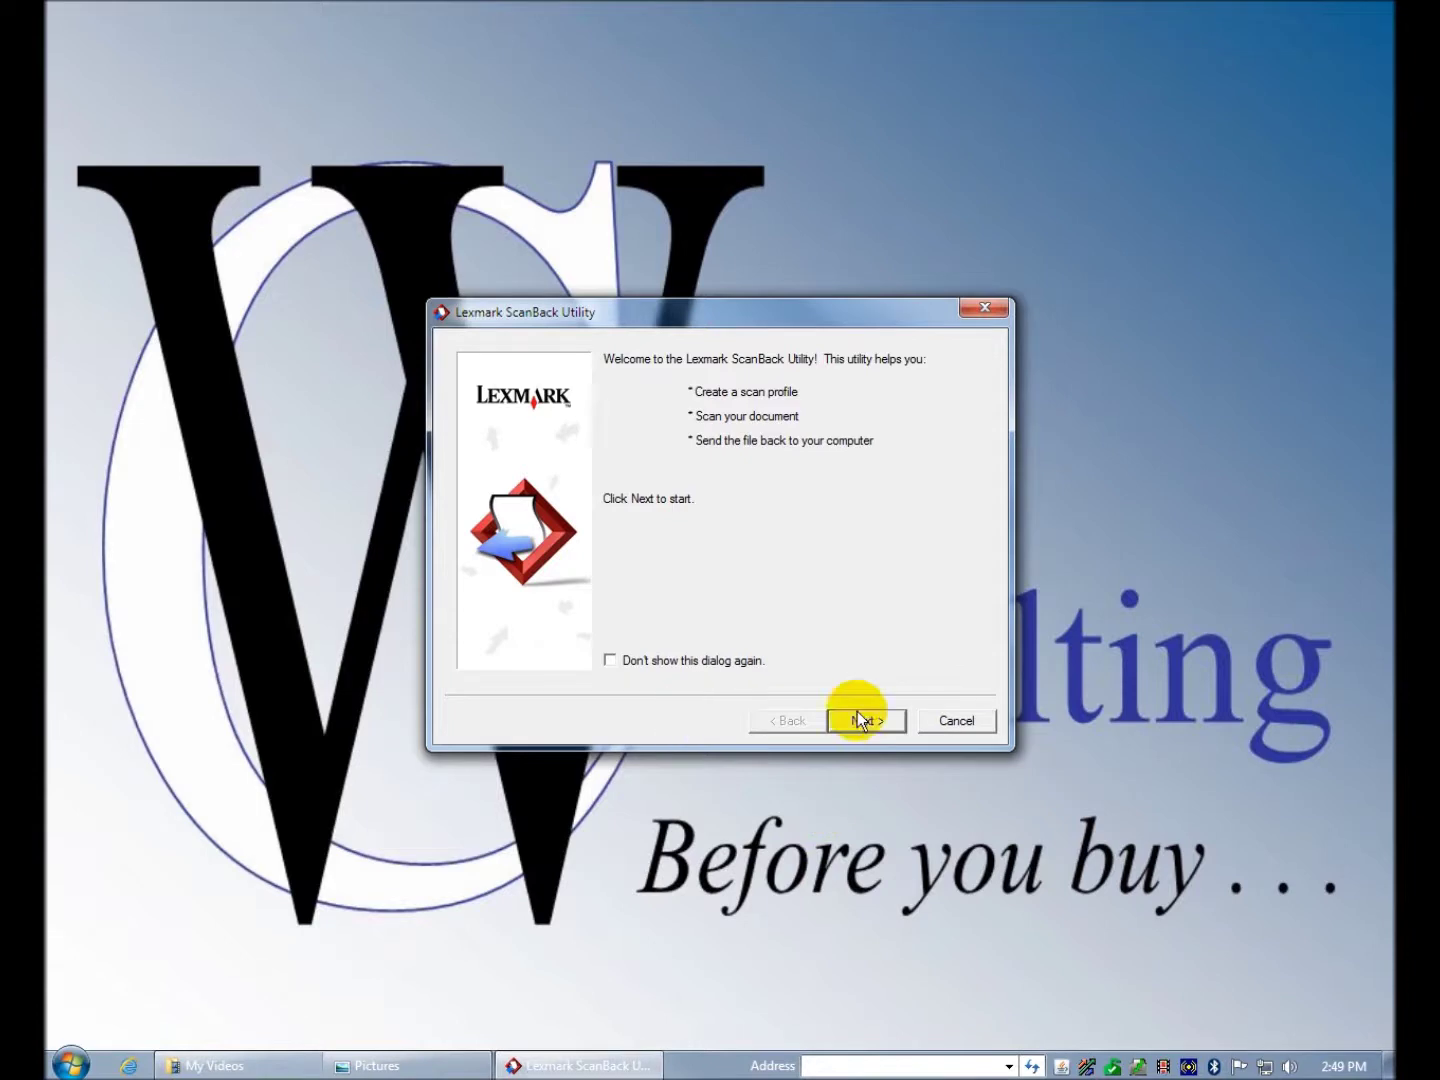
{"action": "left_click", "coordinate": [959, 722]}
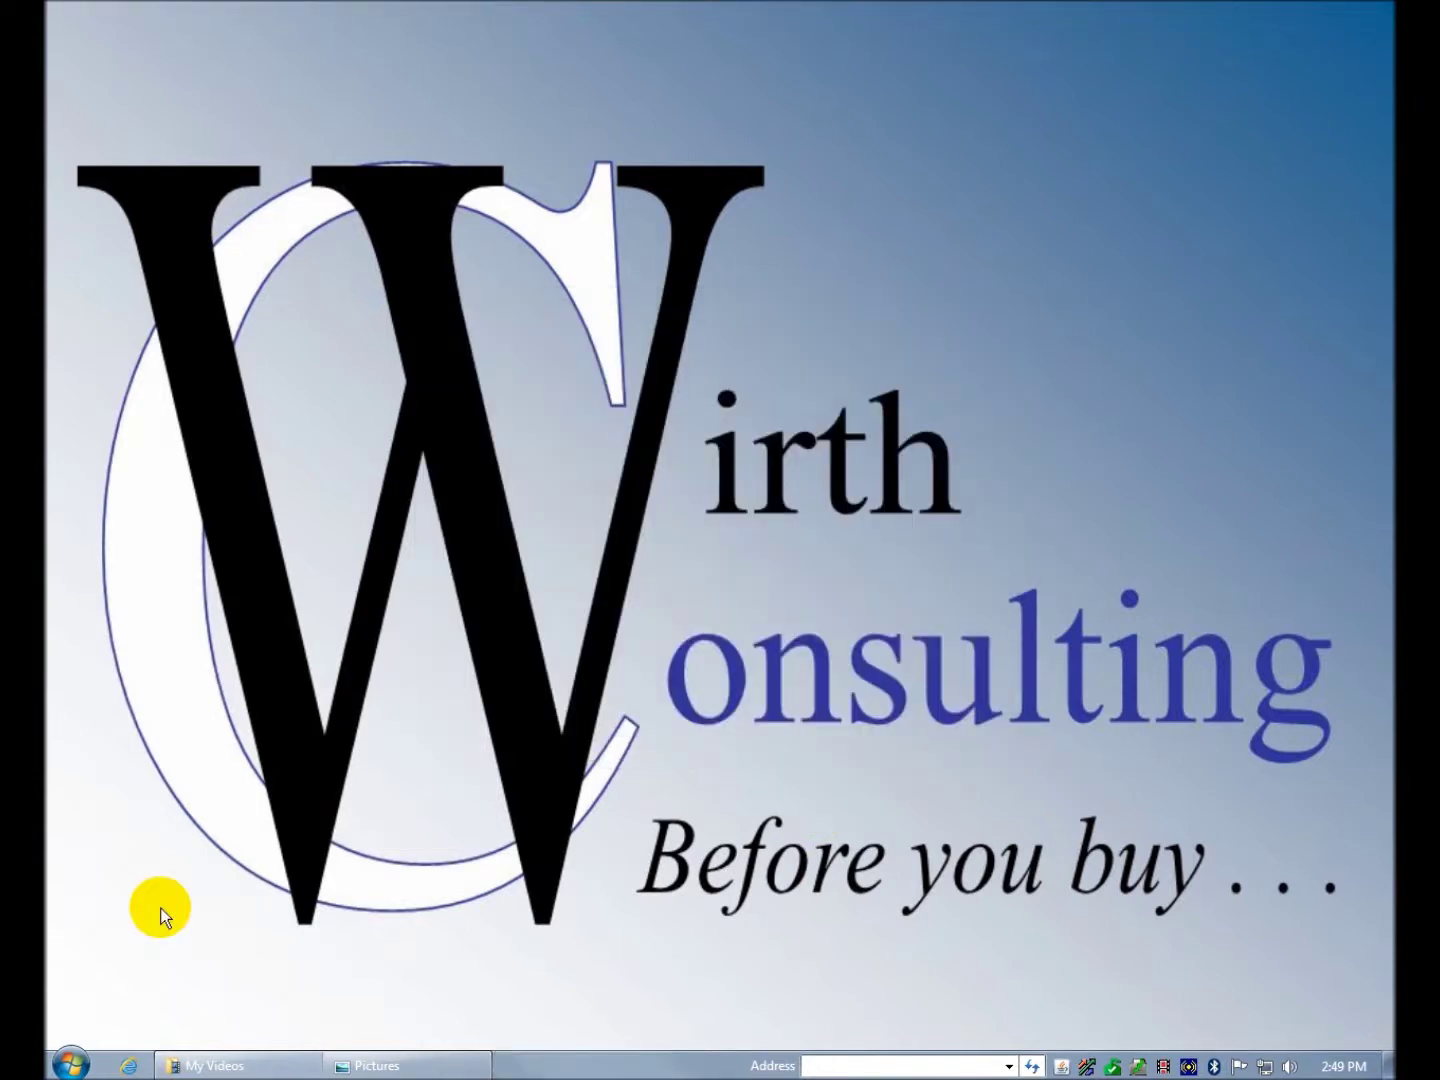
- Reopen the All Programs list and expand the Logitech folder
{"action": "left_click", "coordinate": [69, 1062]}
{"action": "left_click", "coordinate": [139, 972]}
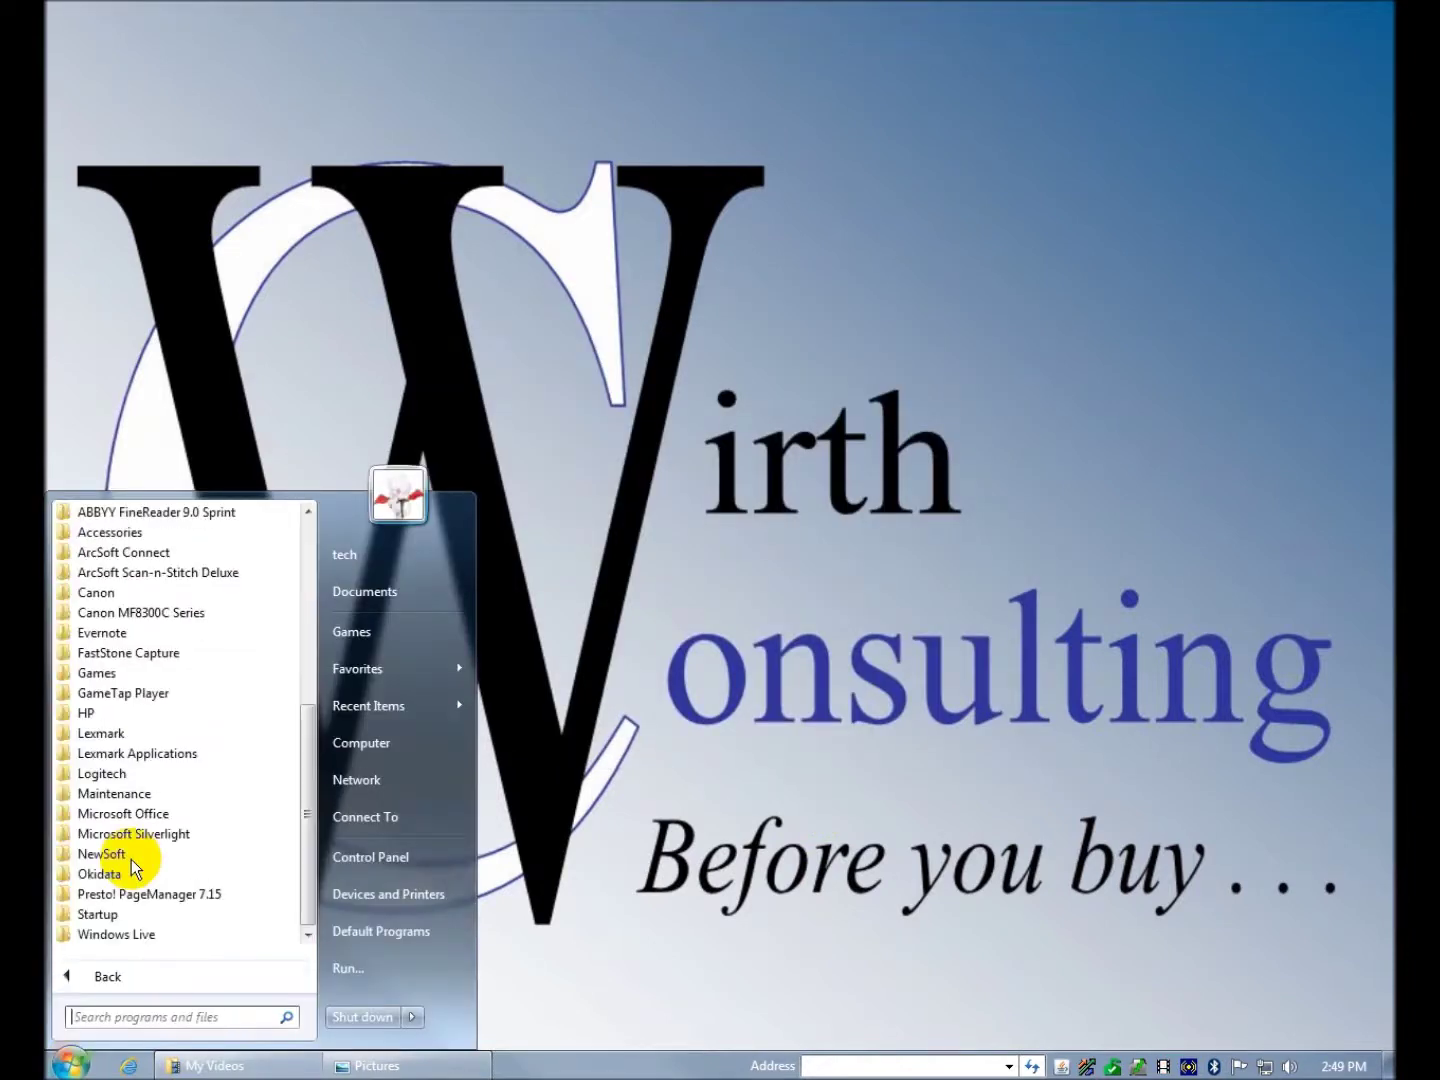
{"action": "left_click", "coordinate": [129, 772]}
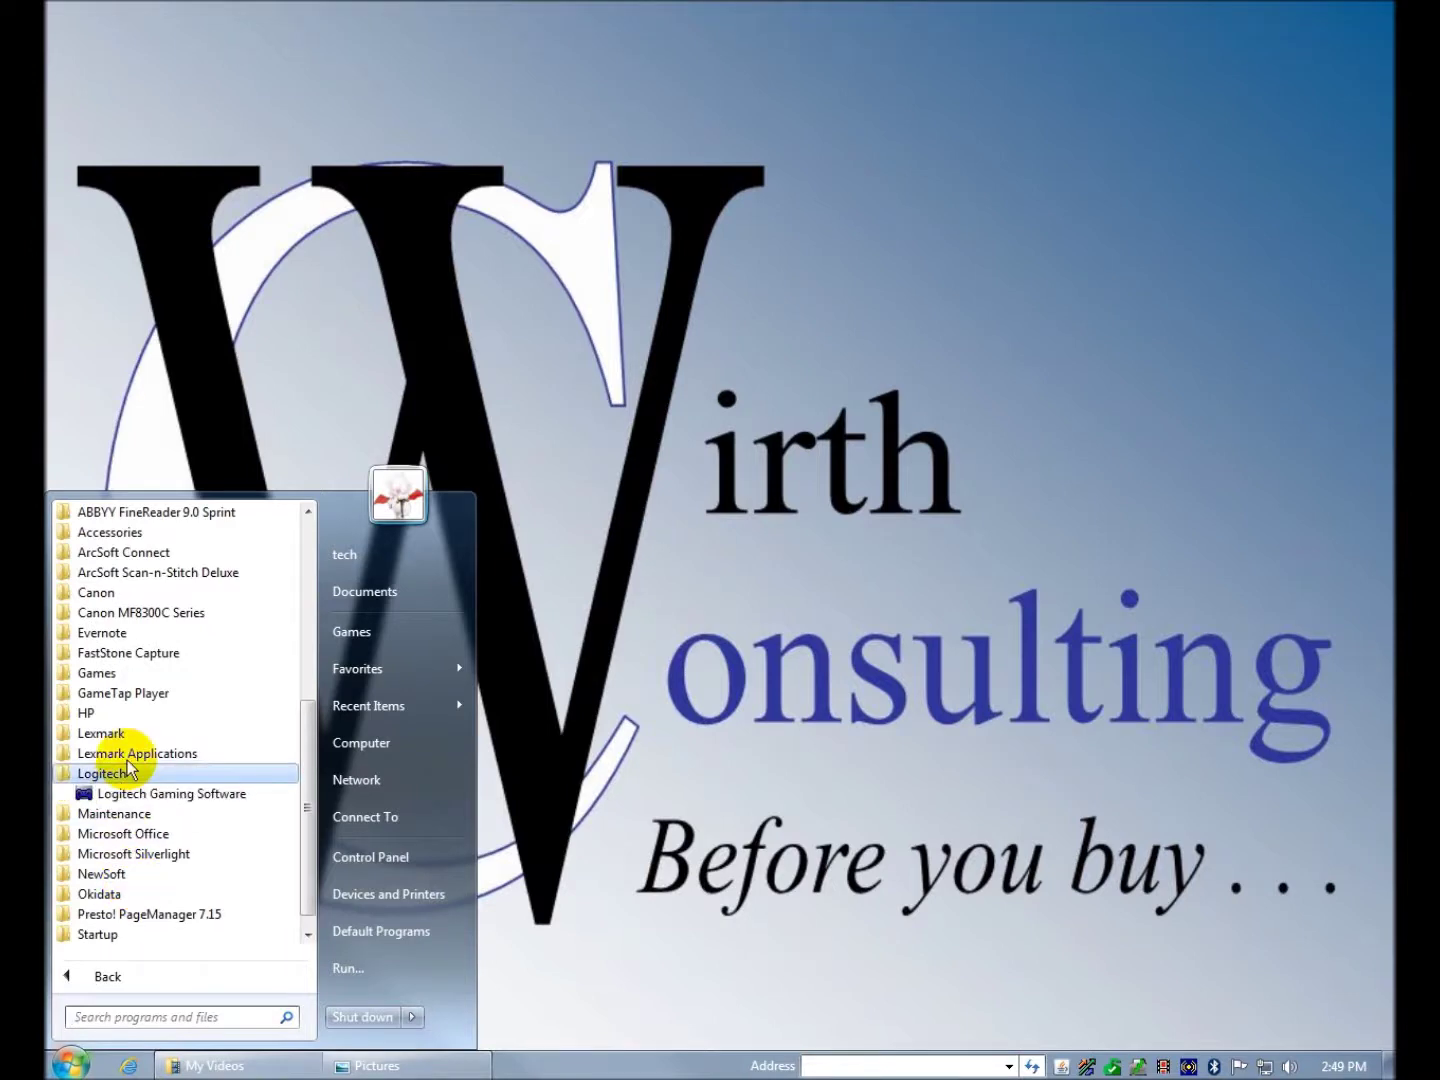